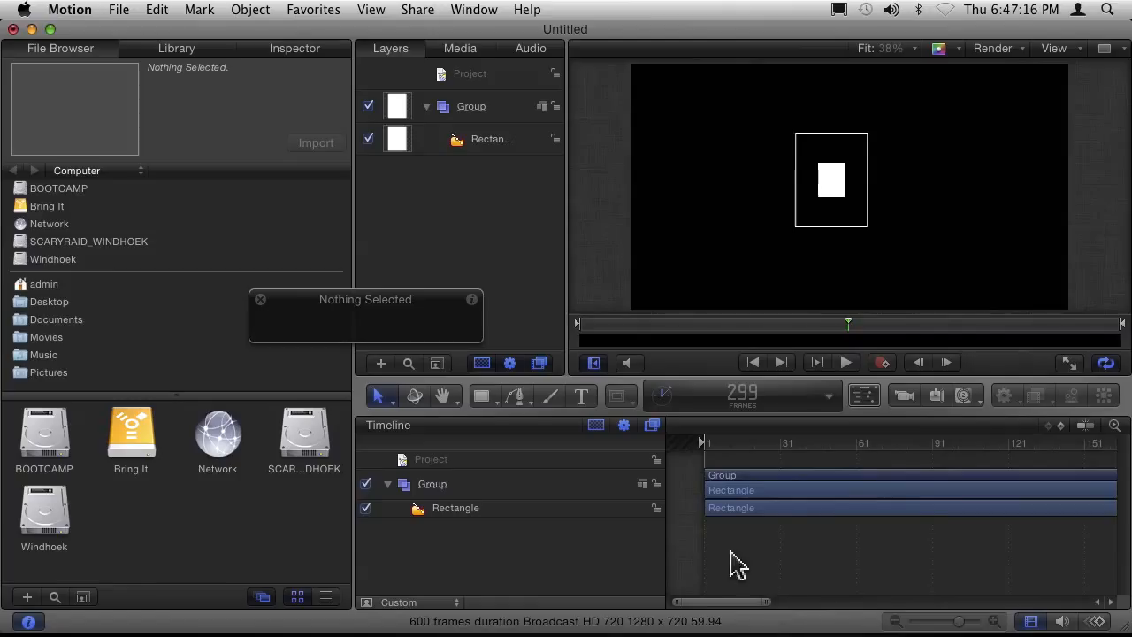
# Fit the whole project duration in the timeline.
pyautogui.hotkey('shift', 'z')
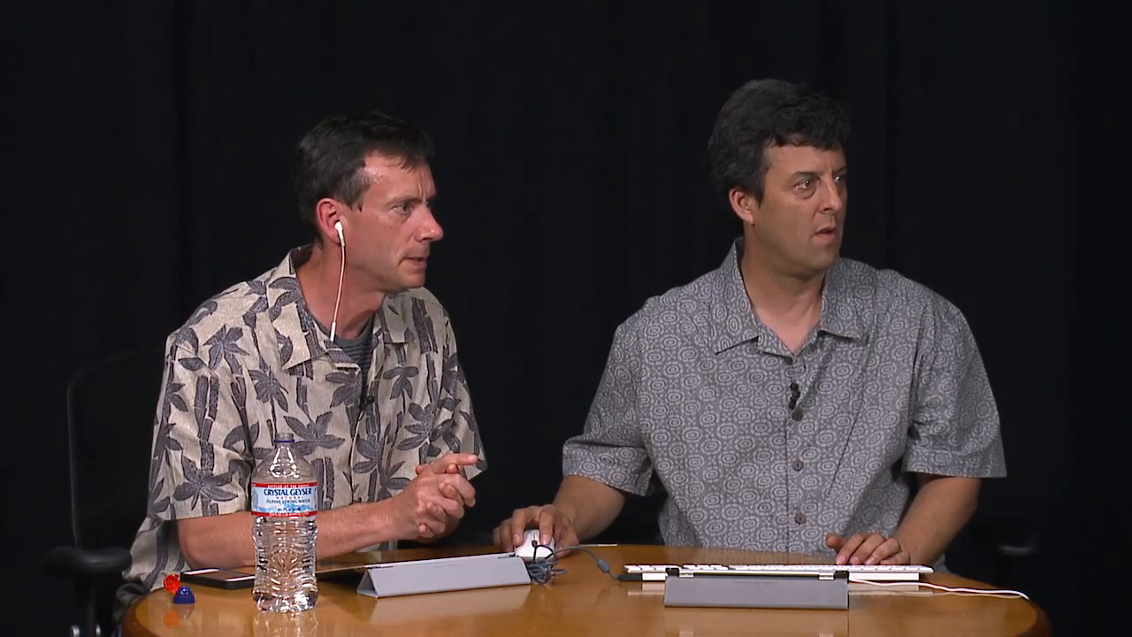
# Switch to the Finder, browse to the Motion Templates folder inside admin's Movies folder, and enlarge the window to show more columns.
pyautogui.click(442, 157)
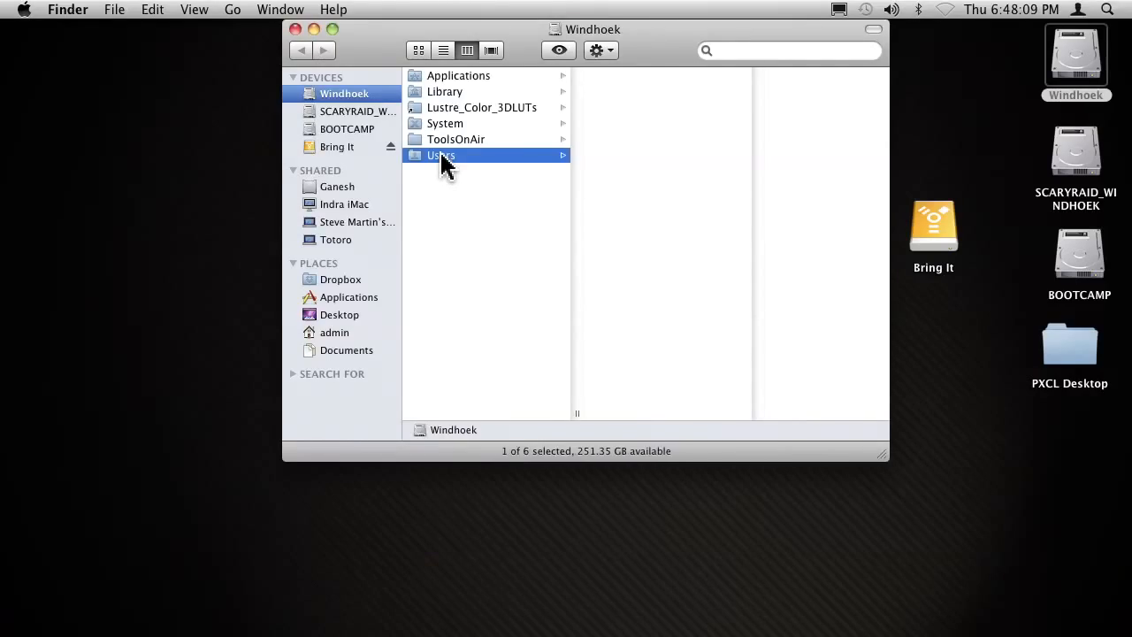
pyautogui.click(640, 78)
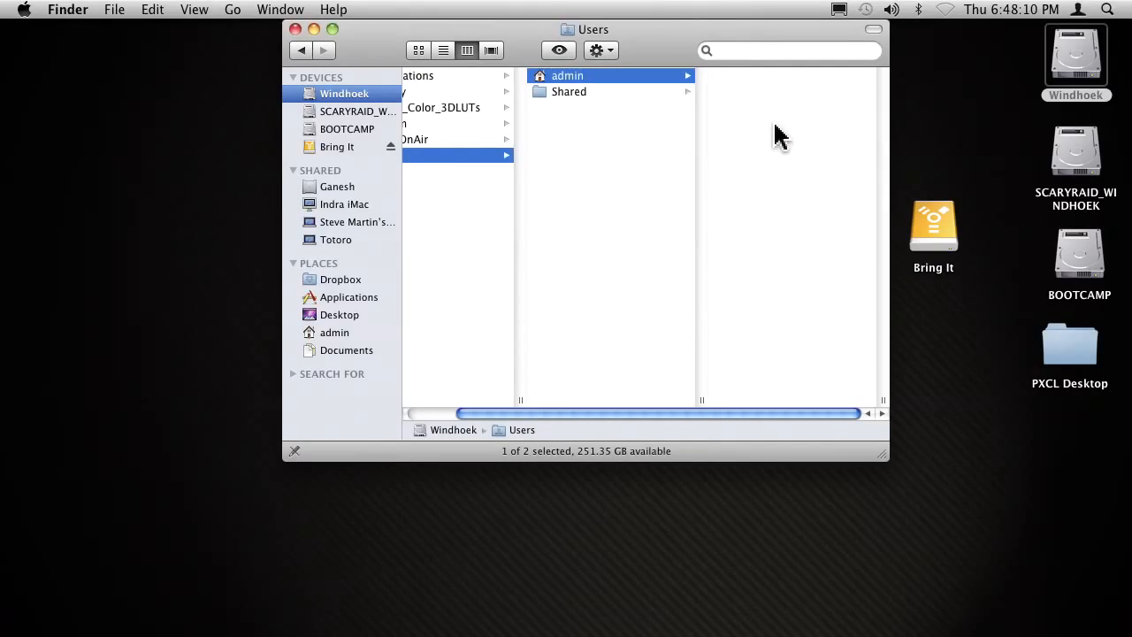
pyautogui.click(758, 172)
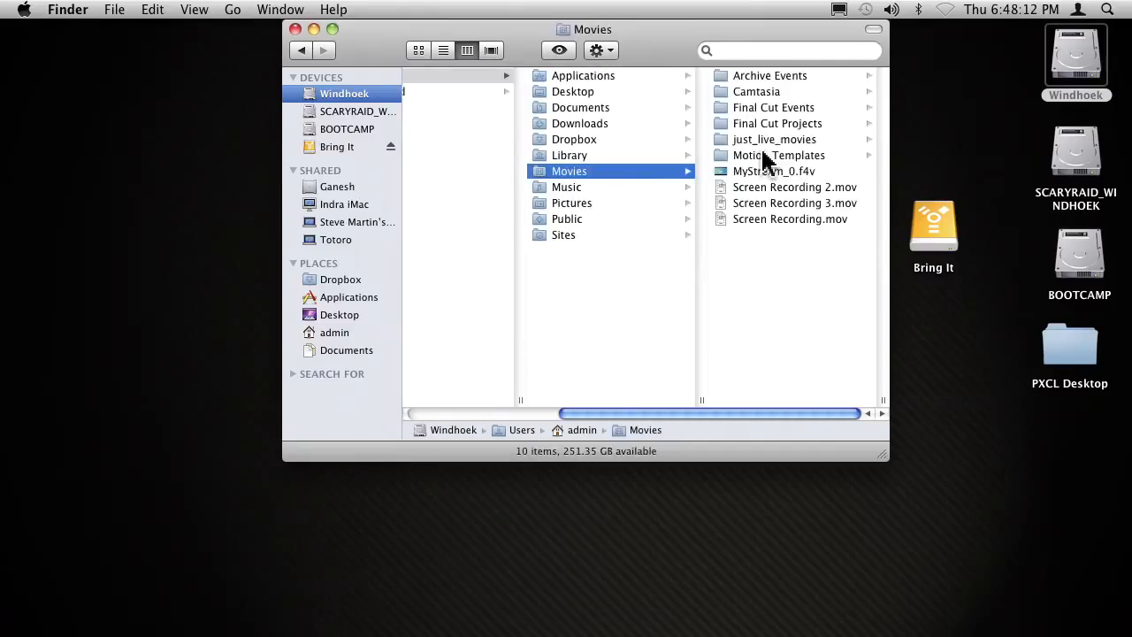
pyautogui.click(775, 155)
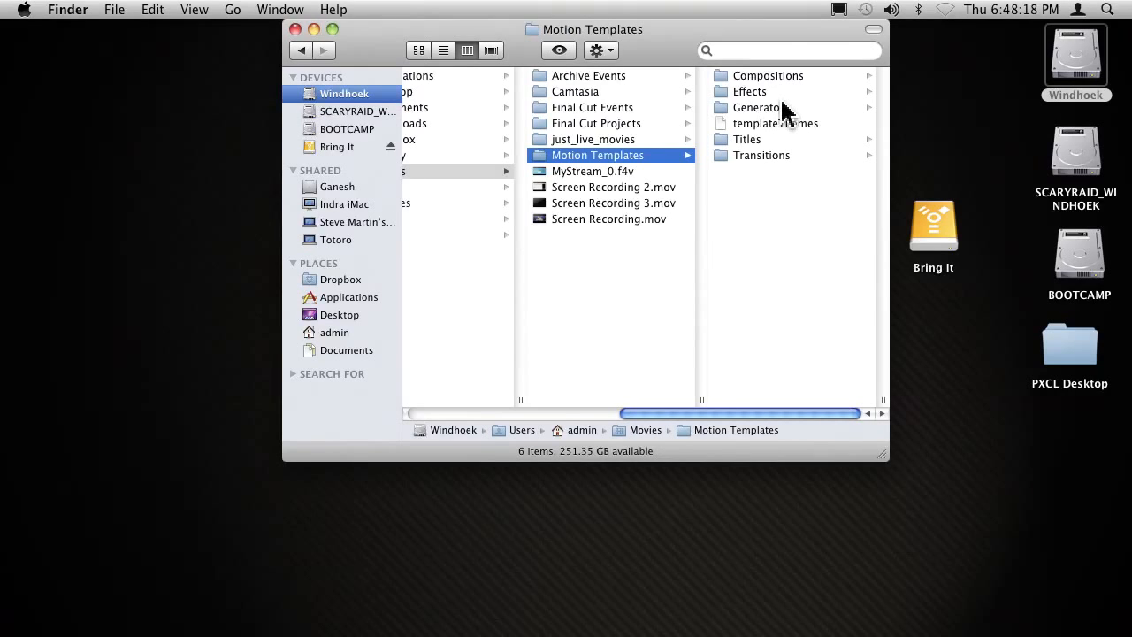
pyautogui.click(706, 51)
pyautogui.moveTo(669, 59); pyautogui.dragTo(549, 135)
pyautogui.moveTo(766, 542); pyautogui.dragTo(890, 499)
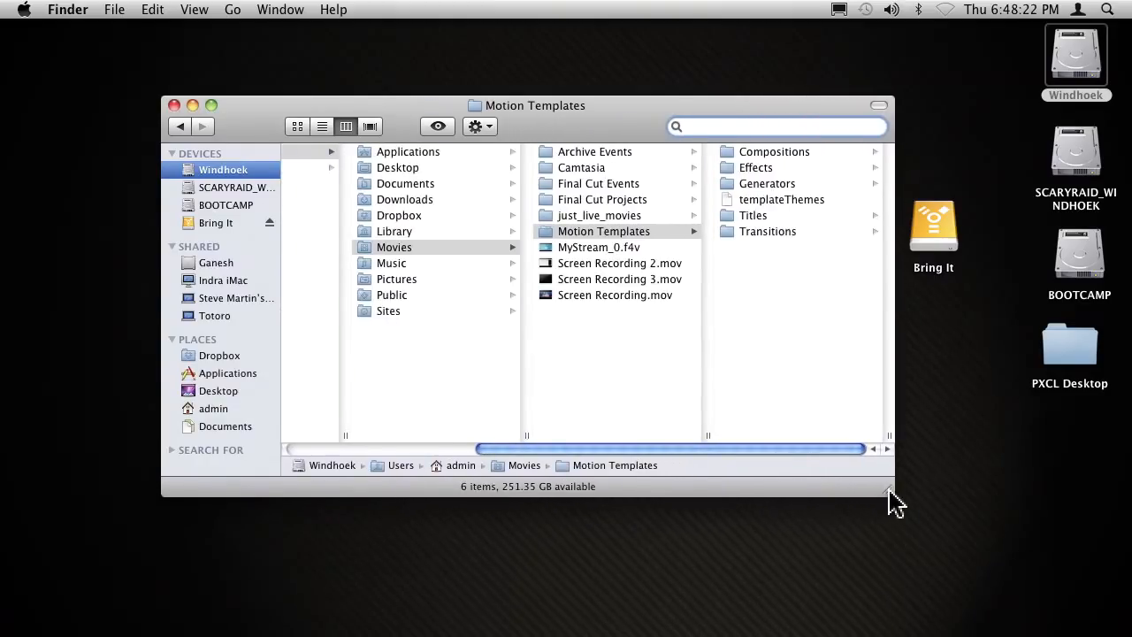
# Examine the contents of the RT 8 Point Matte and RT Color Balance templates in the Effects folder.
pyautogui.click(771, 174)
pyautogui.click(602, 167)
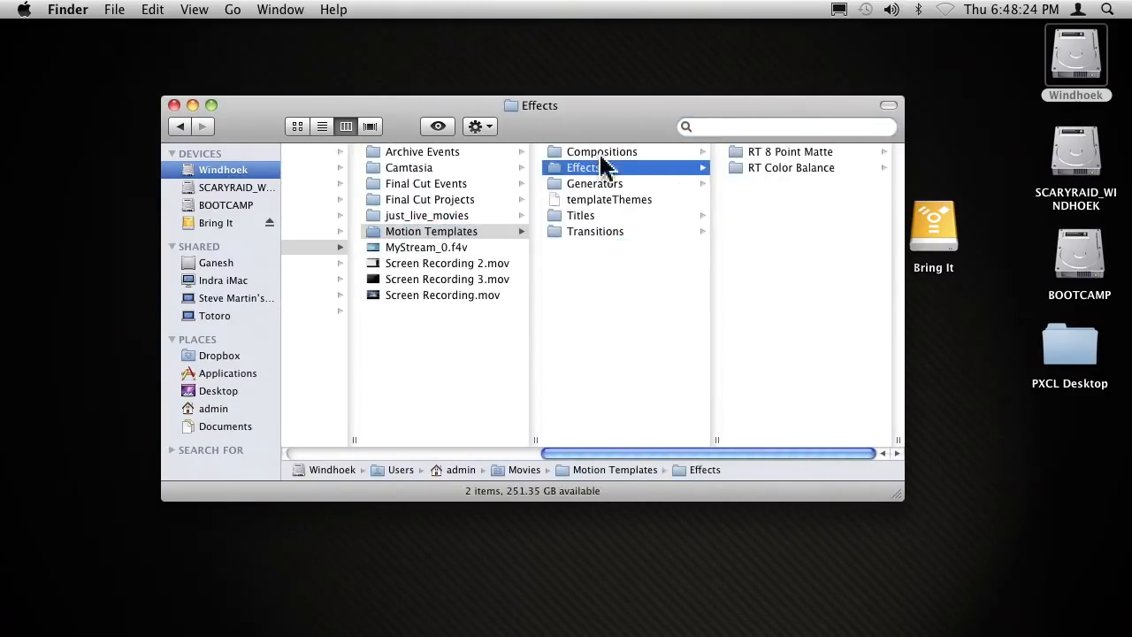
pyautogui.click(765, 152)
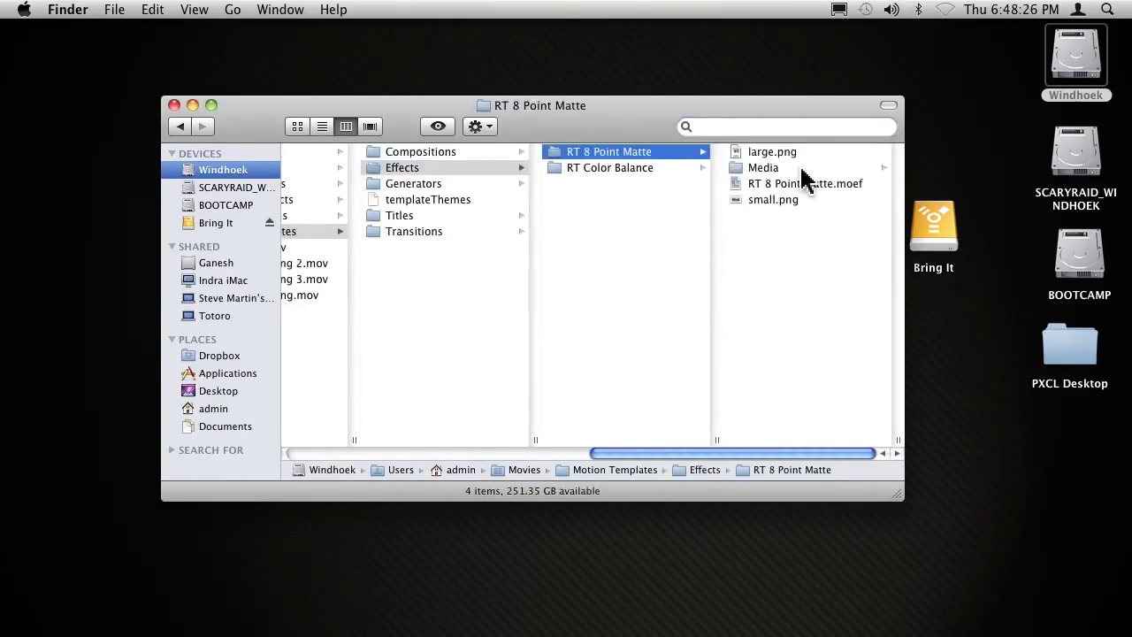
pyautogui.click(620, 168)
pyautogui.click(624, 155)
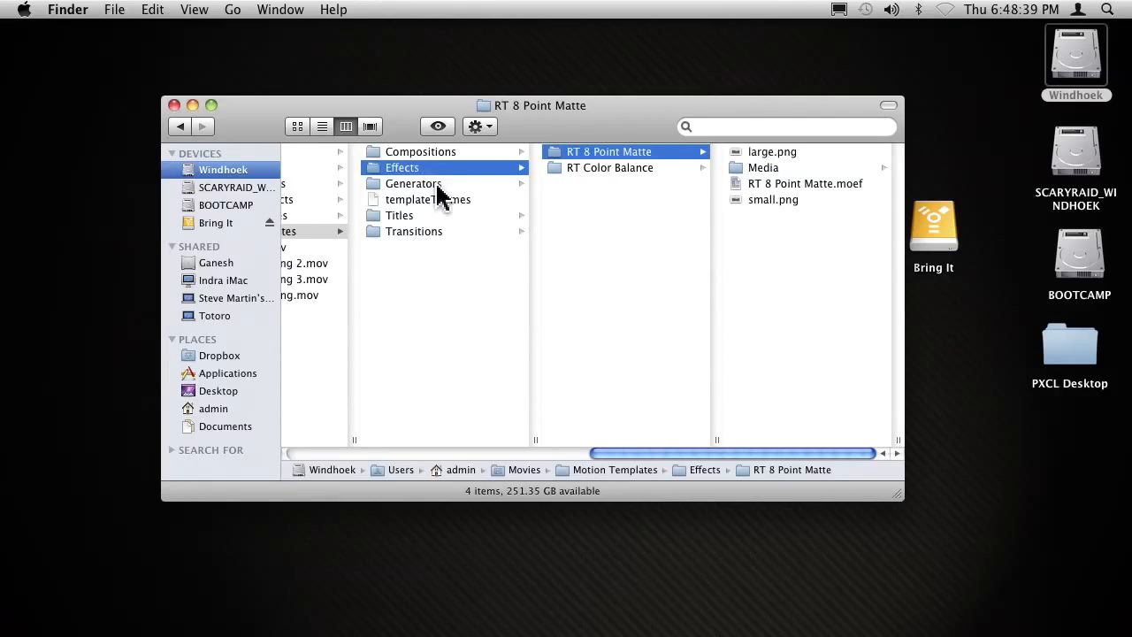
# Examine the Ripple Templates folder under Generators and the RT Video in Text template under Titles.
pyautogui.click(438, 186)
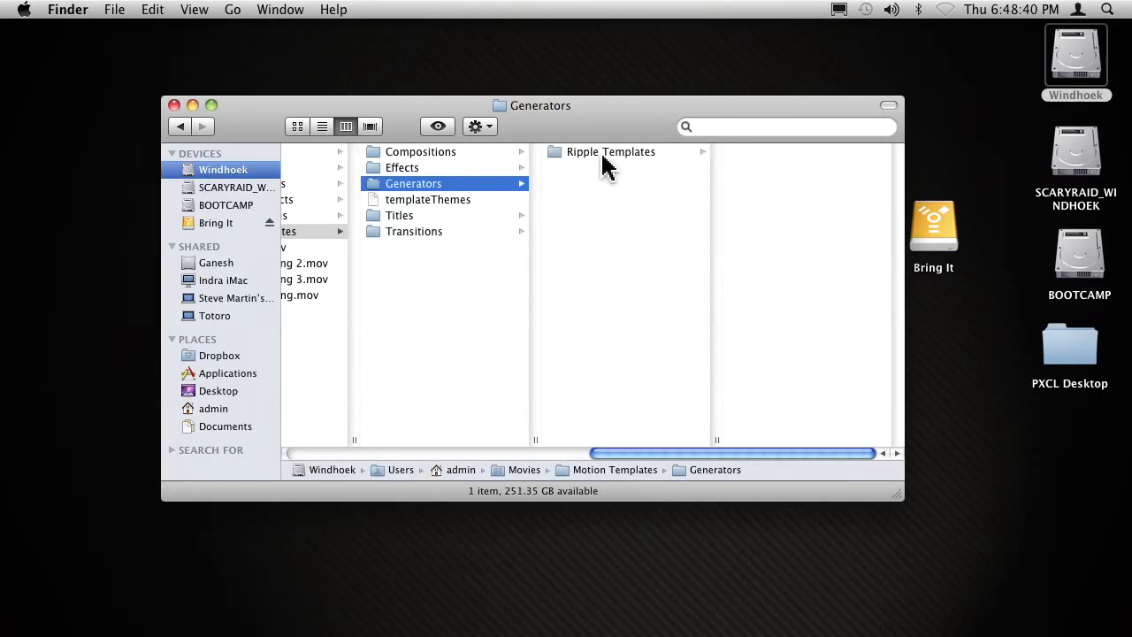
pyautogui.click(603, 155)
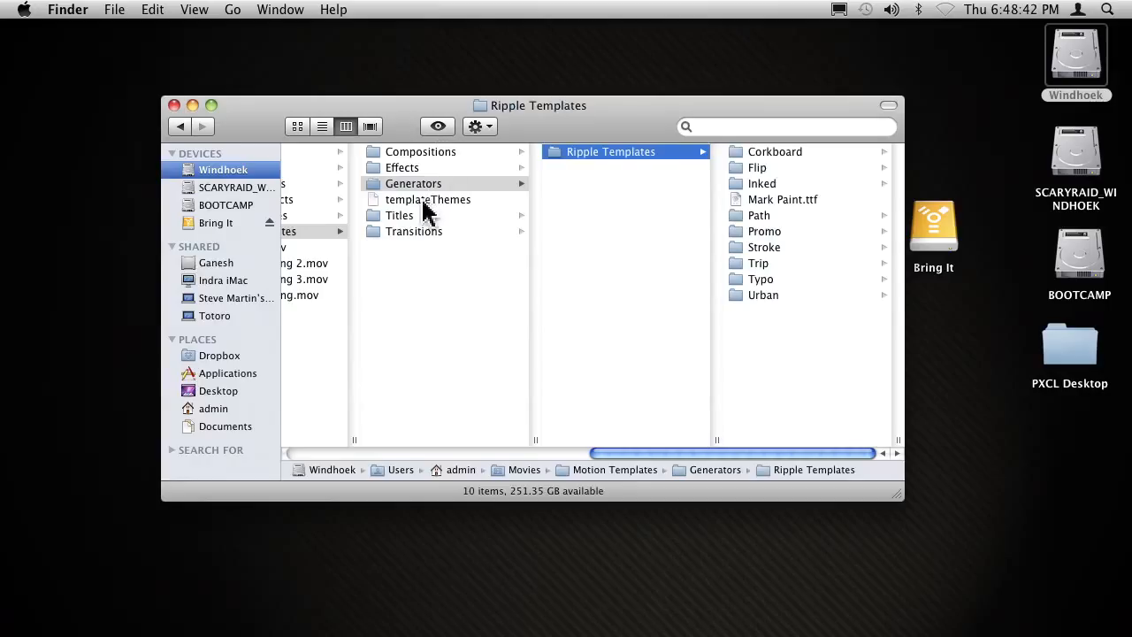
pyautogui.click(421, 216)
pyautogui.click(606, 168)
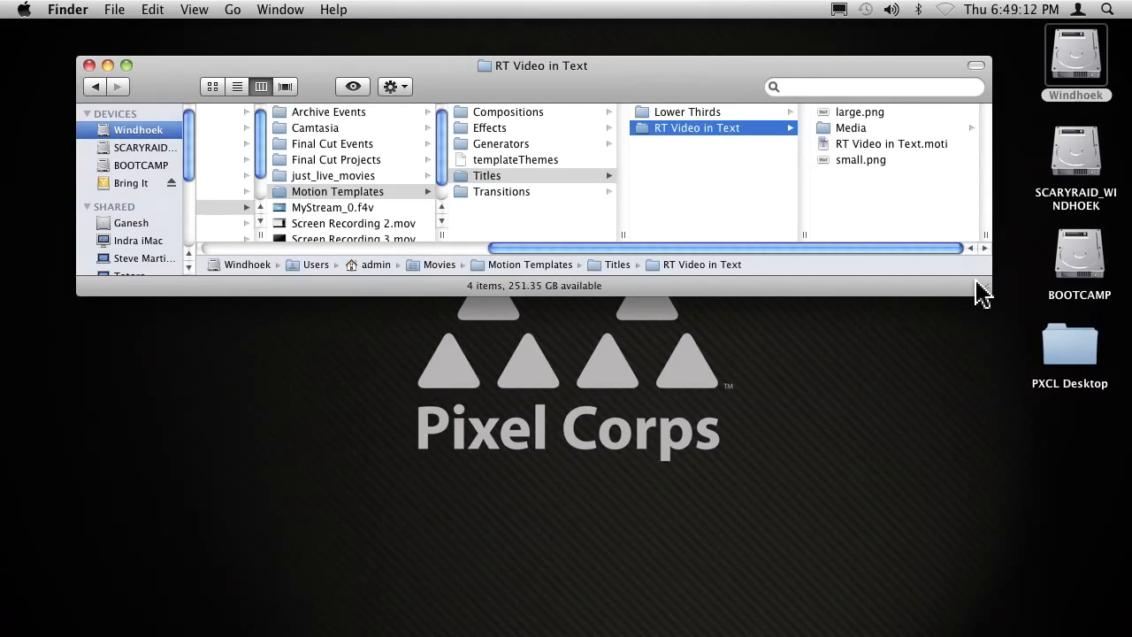
# Switch back to Motion and move three of the rectangle's control points outward to about (185, 151), (314, -275) and (-119, -192).
pyautogui.press('super+Tab')
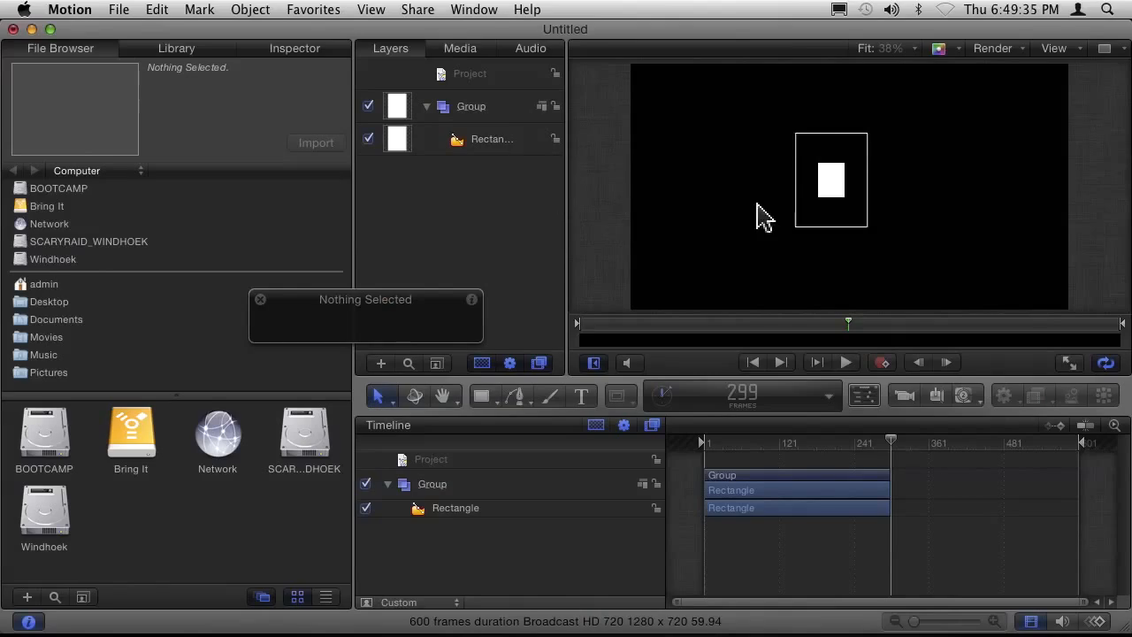
pyautogui.rightClick(840, 197)
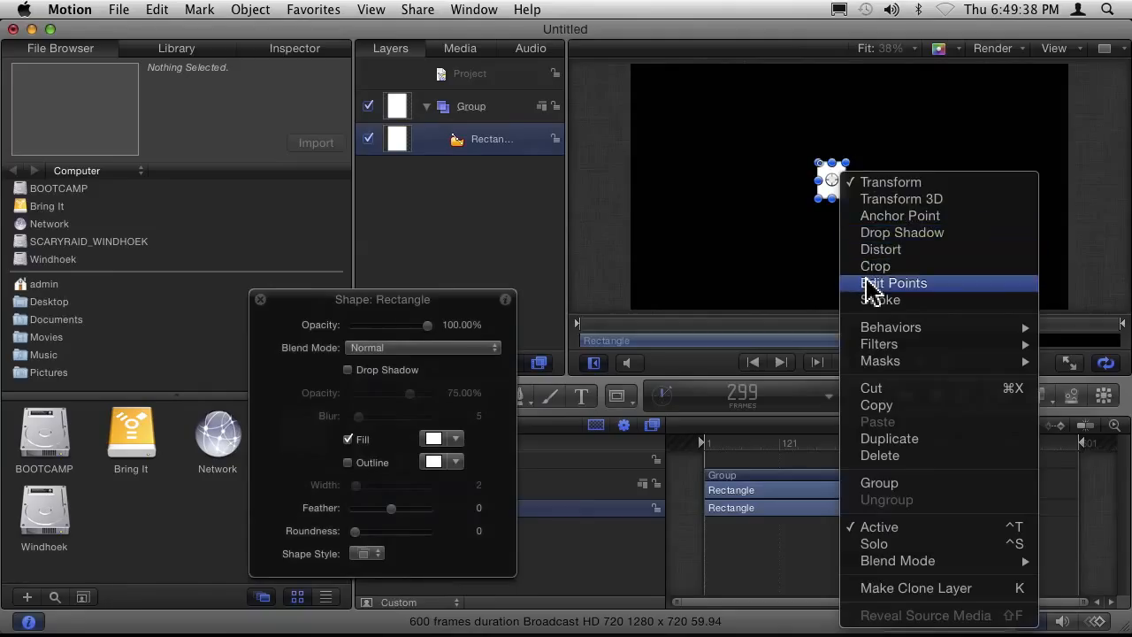
pyautogui.click(867, 282)
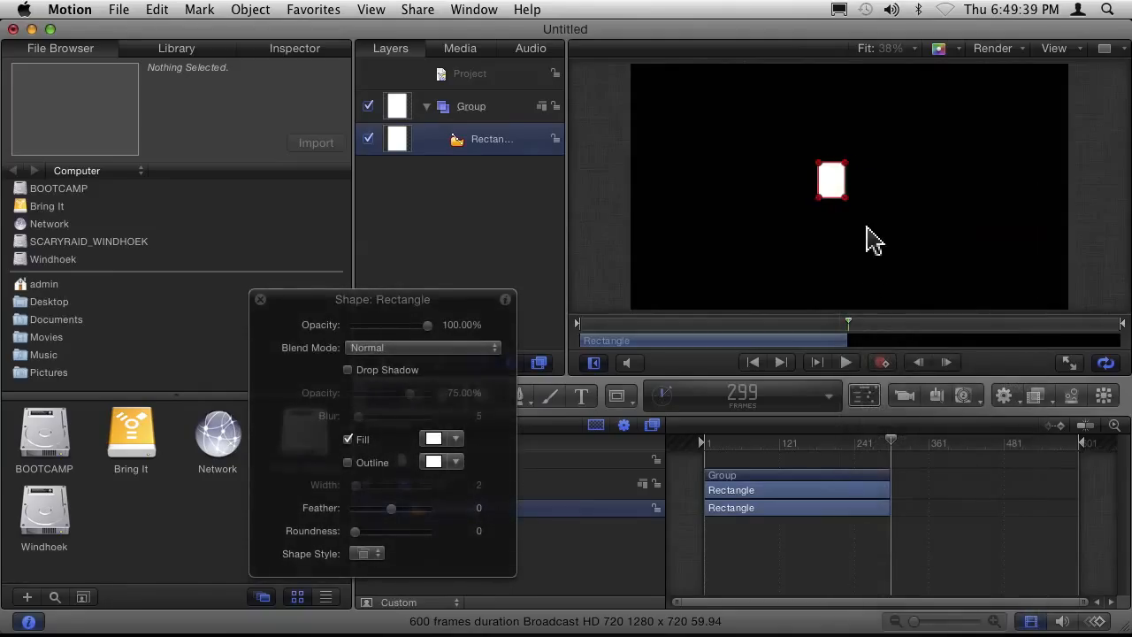
pyautogui.moveTo(847, 201); pyautogui.dragTo(906, 263)
pyautogui.rightClick(838, 183)
pyautogui.click(831, 183)
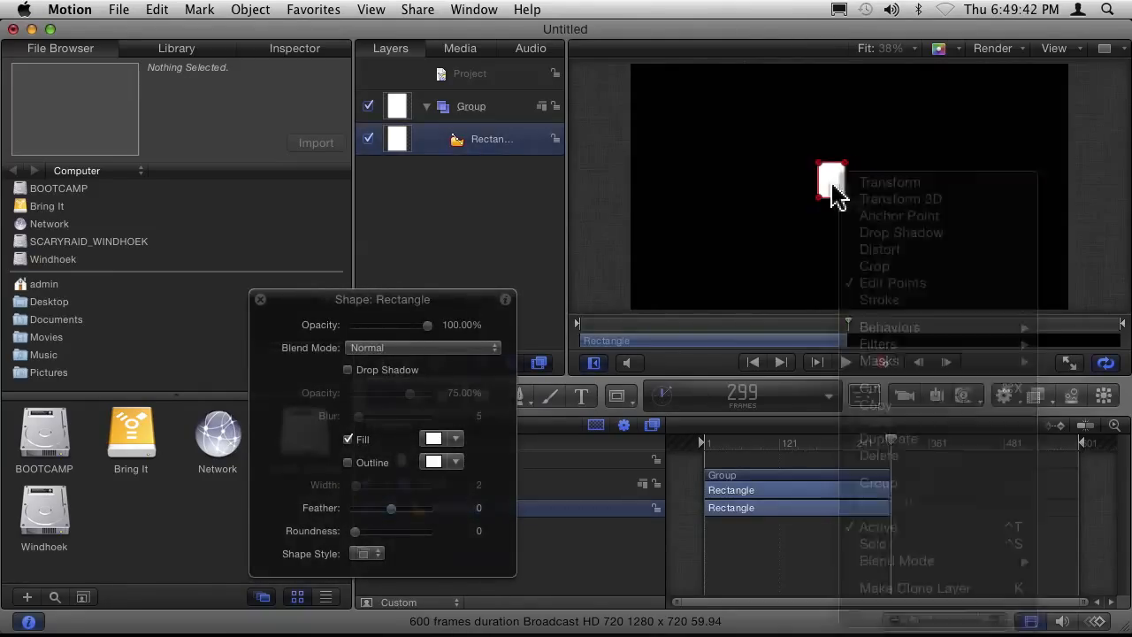
pyautogui.moveTo(819, 198); pyautogui.dragTo(790, 245)
pyautogui.moveTo(847, 200); pyautogui.dragTo(939, 275)
pyautogui.moveTo(847, 177); pyautogui.dragTo(908, 139)
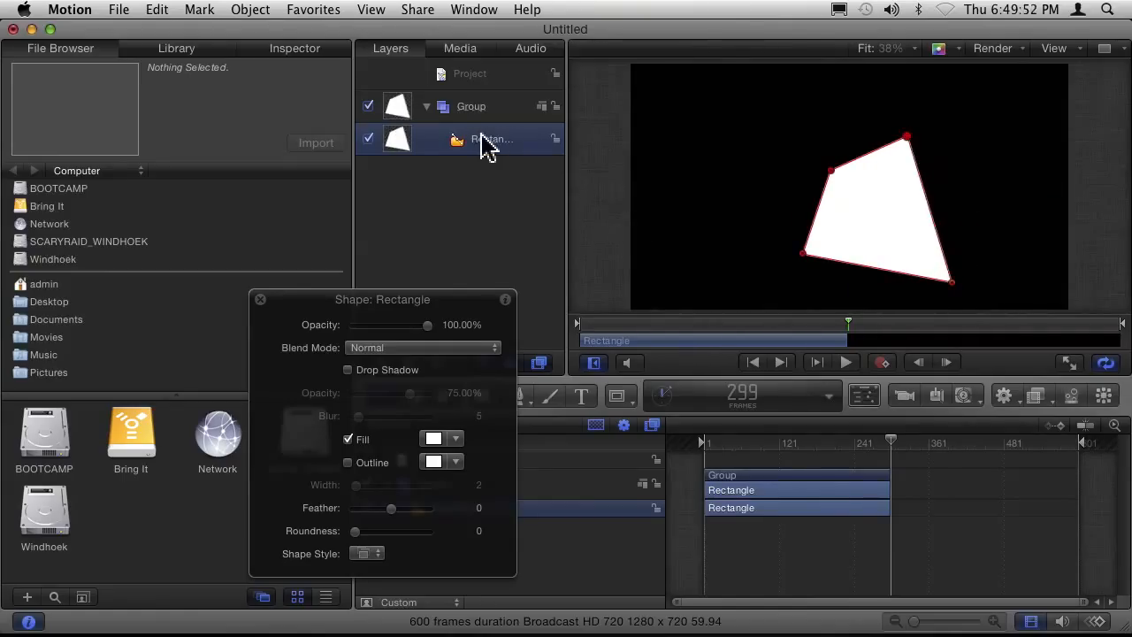
# Examine the rectangle's control point coordinates in its geometry settings and the animation options offered for them.
pyautogui.click(281, 53)
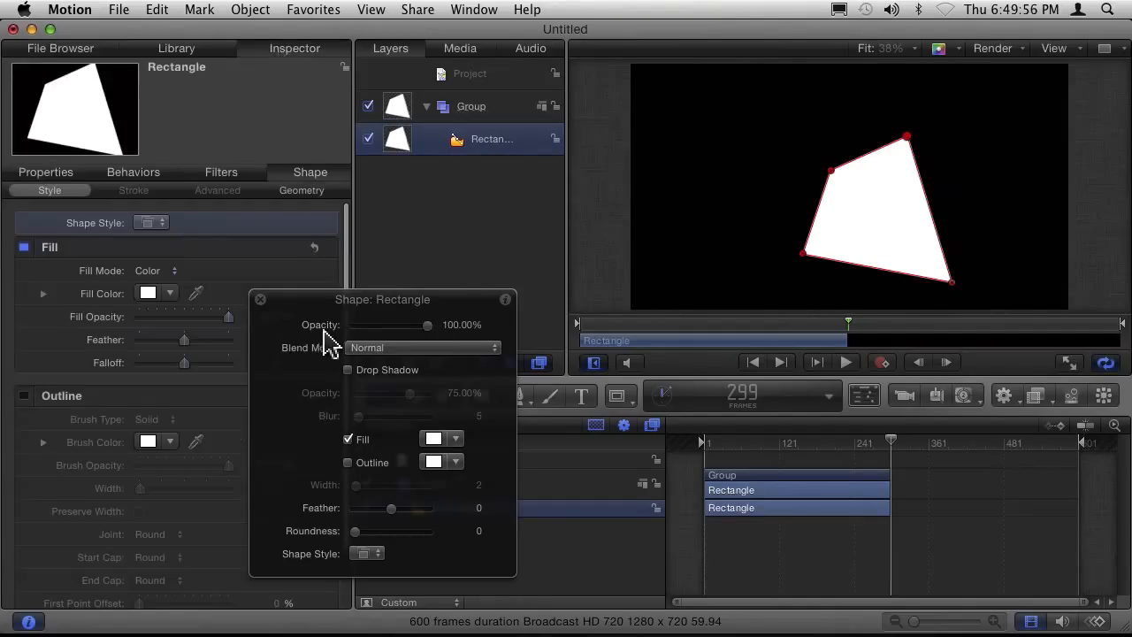
pyautogui.moveTo(304, 305); pyautogui.dragTo(533, 296)
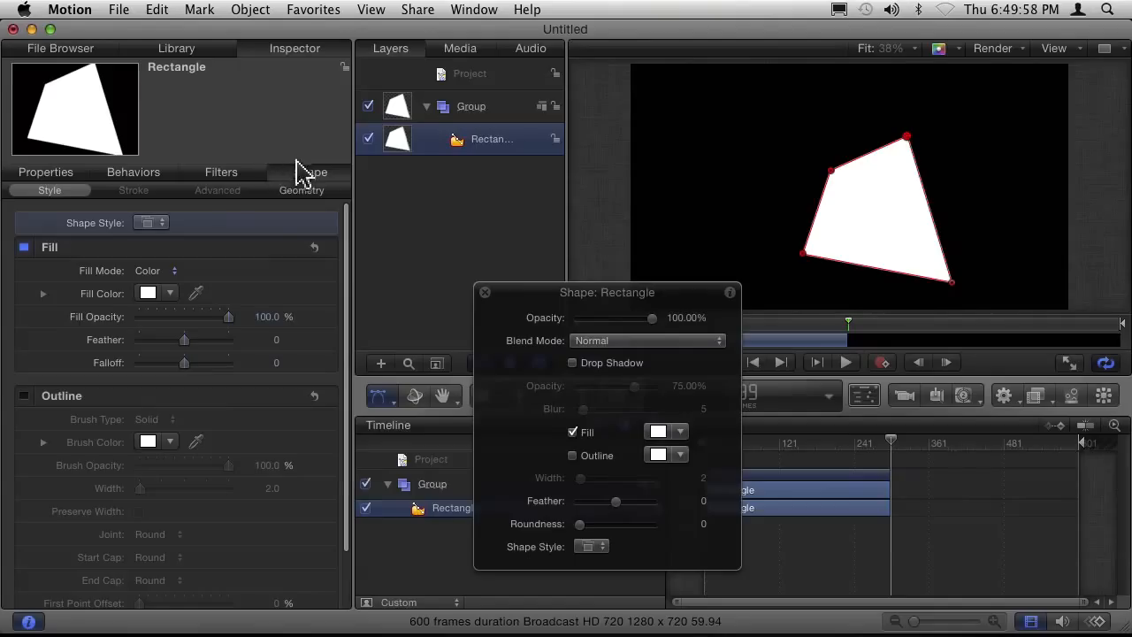
pyautogui.click(308, 191)
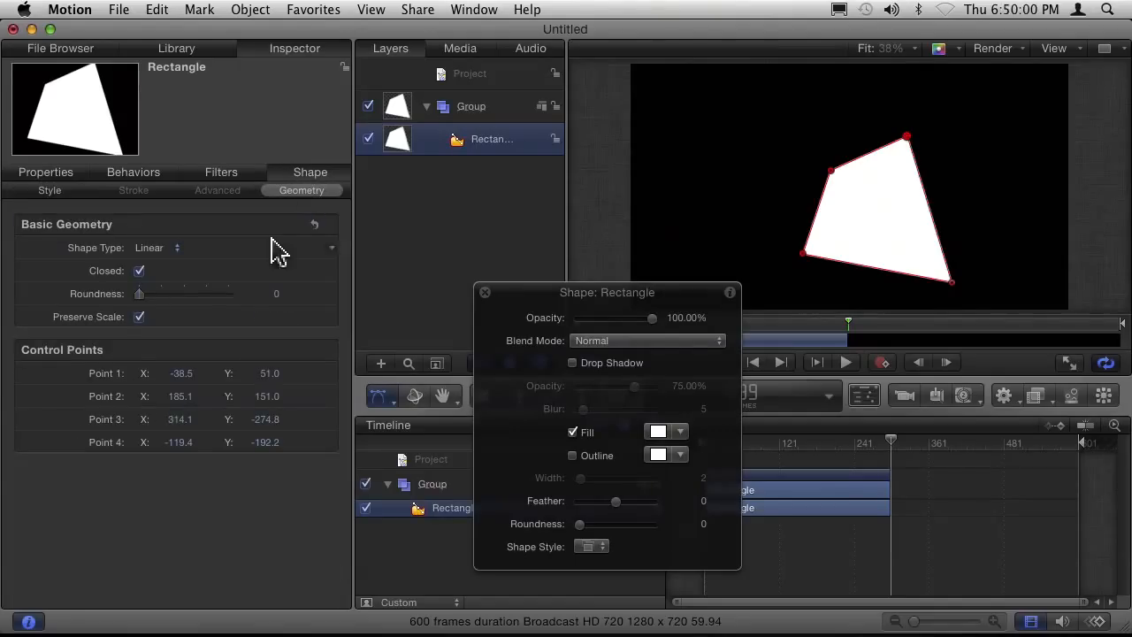
pyautogui.click(334, 352)
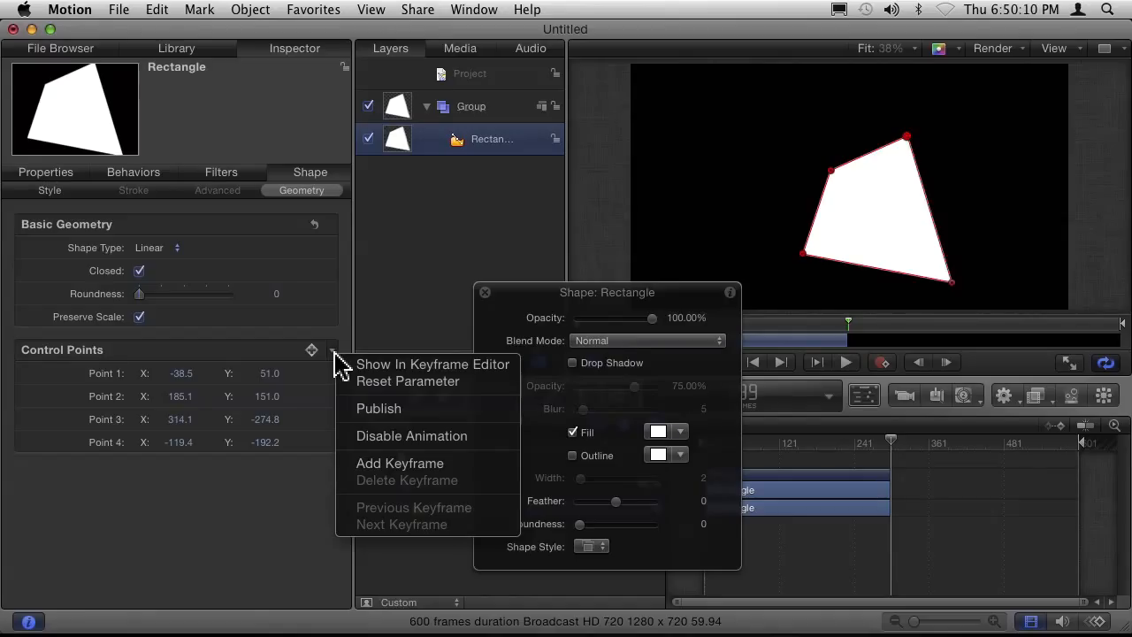
pyautogui.click(44, 177)
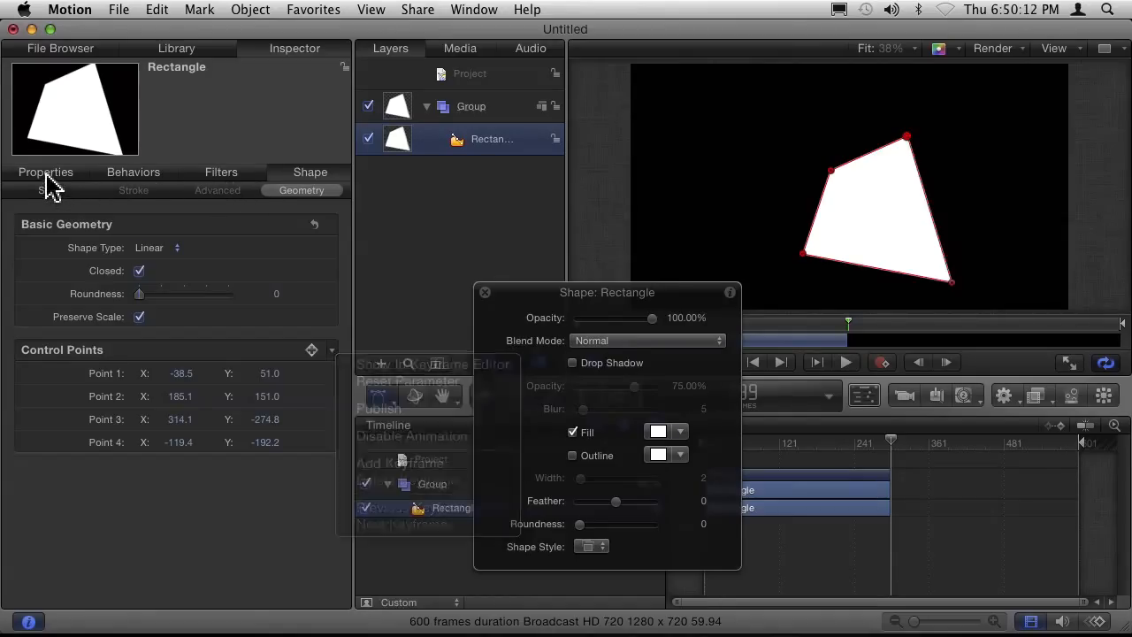
# Add a Wriggle parameter behavior to the rectangle's Position.
pyautogui.click(46, 176)
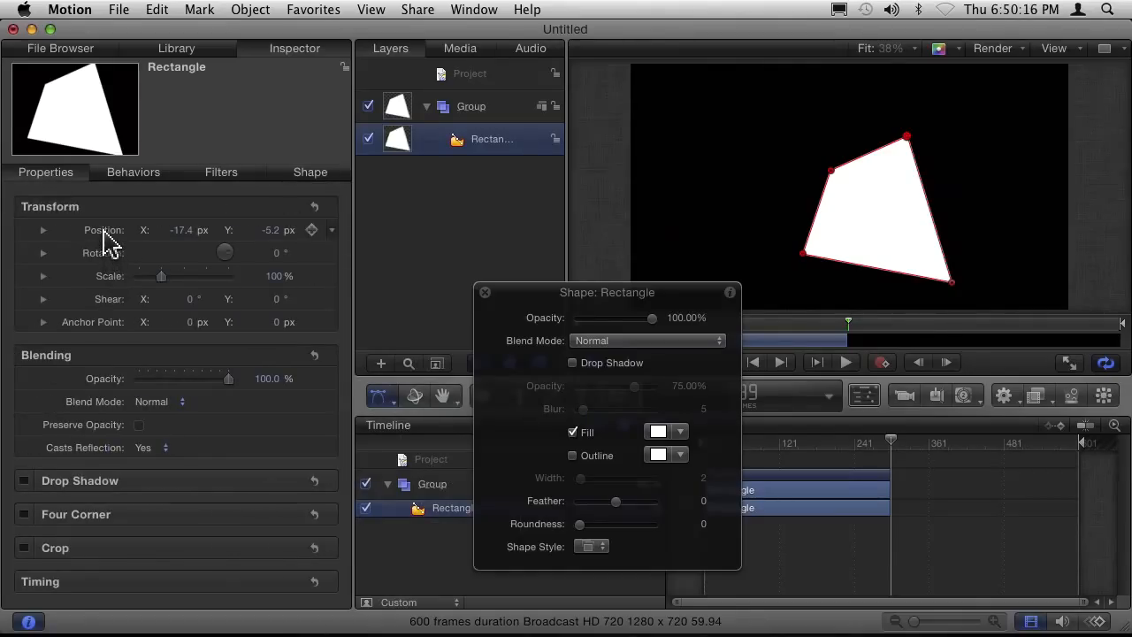
pyautogui.rightClick(116, 233)
pyautogui.click(107, 231)
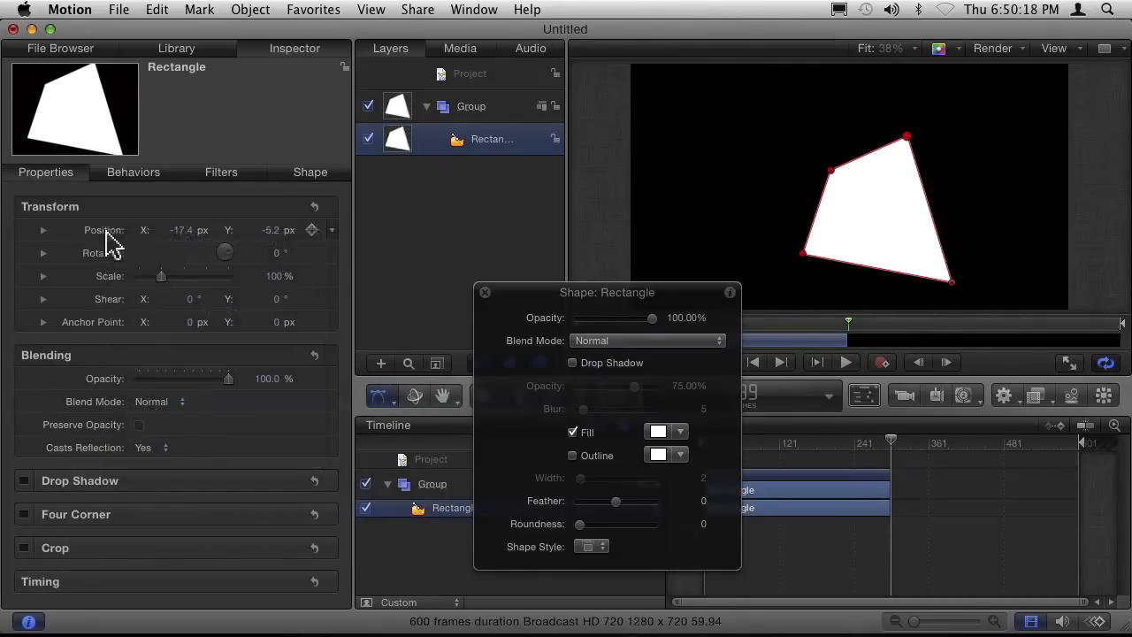
pyautogui.click(329, 232)
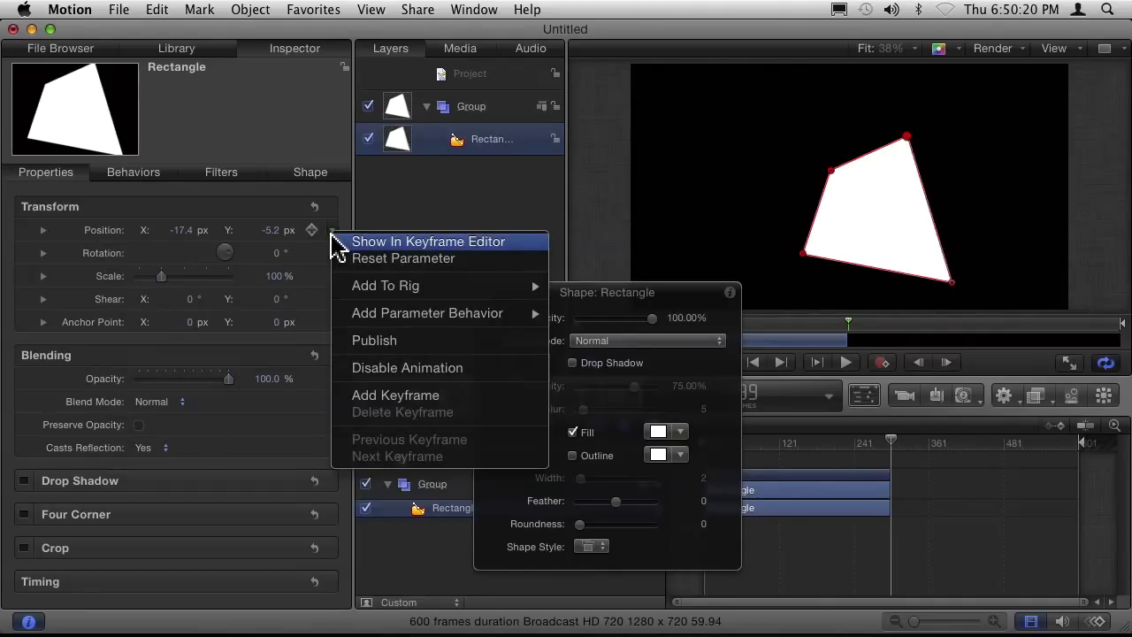
pyautogui.moveTo(392, 316)
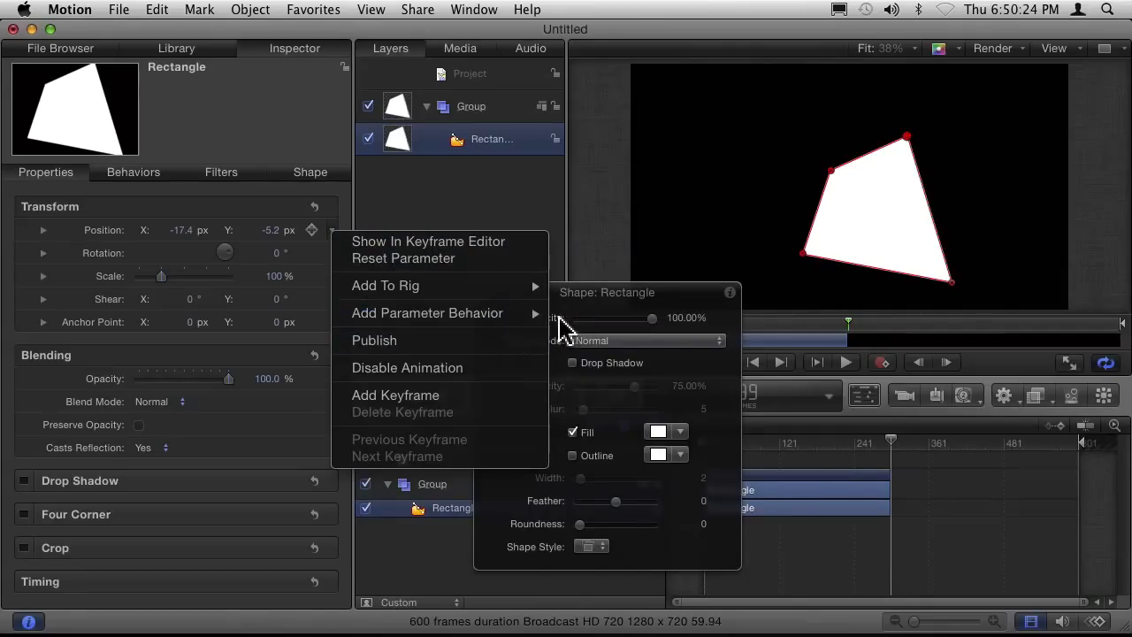
pyautogui.moveTo(475, 313)
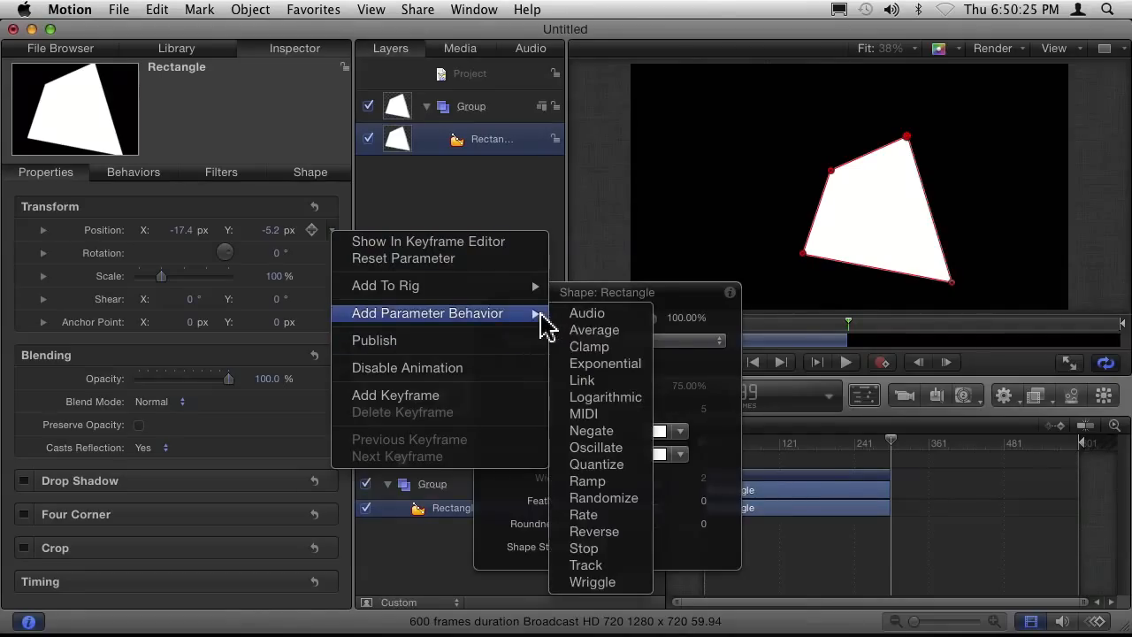
pyautogui.click(625, 584)
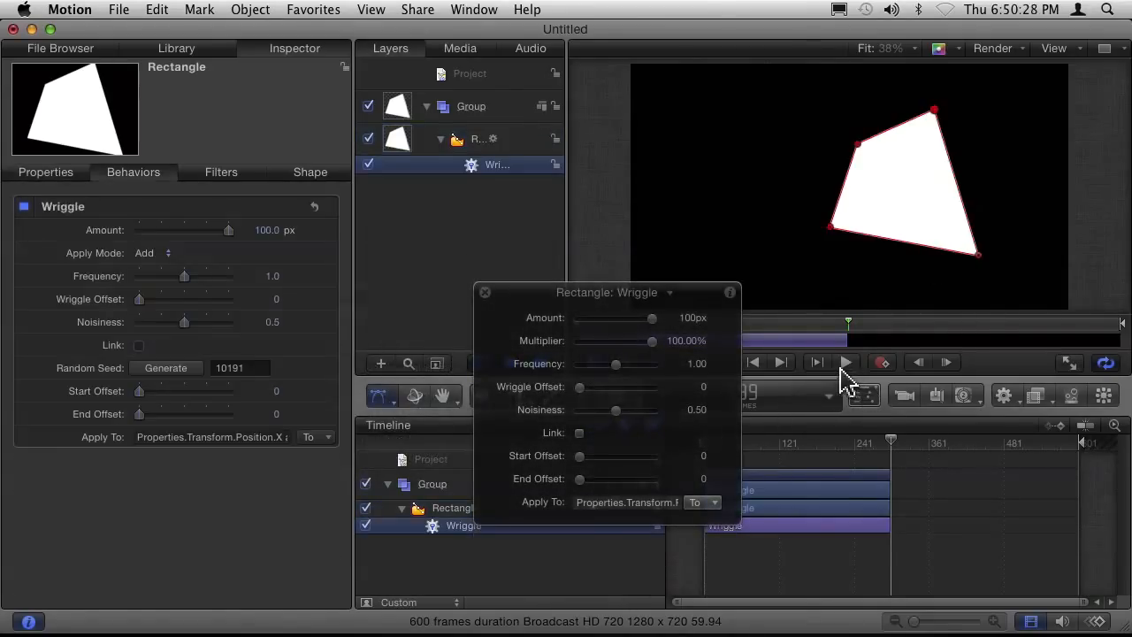
# Play the Wriggle animation from the first frame and check the rectangle's control point coordinates during playback.
pyautogui.click(754, 363)
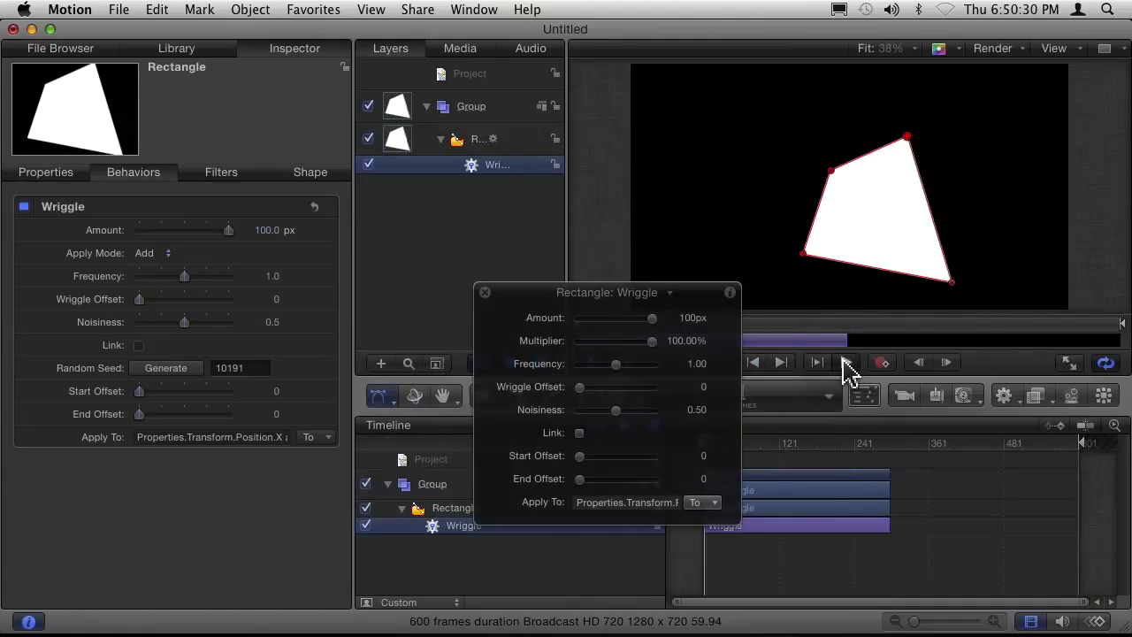
pyautogui.click(844, 364)
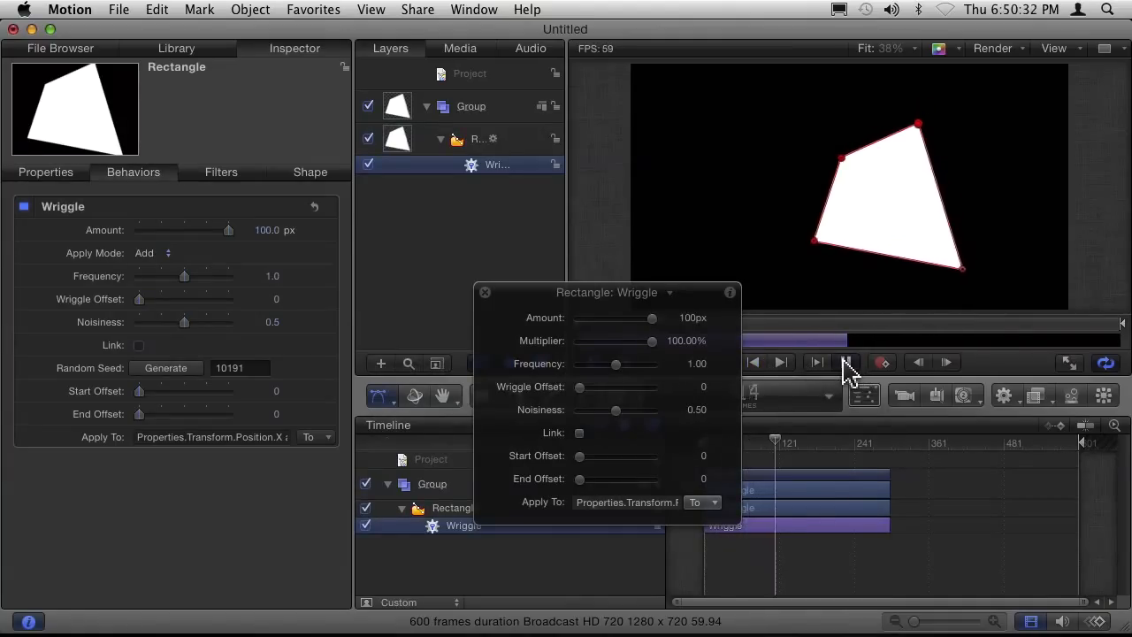
pyautogui.click(845, 363)
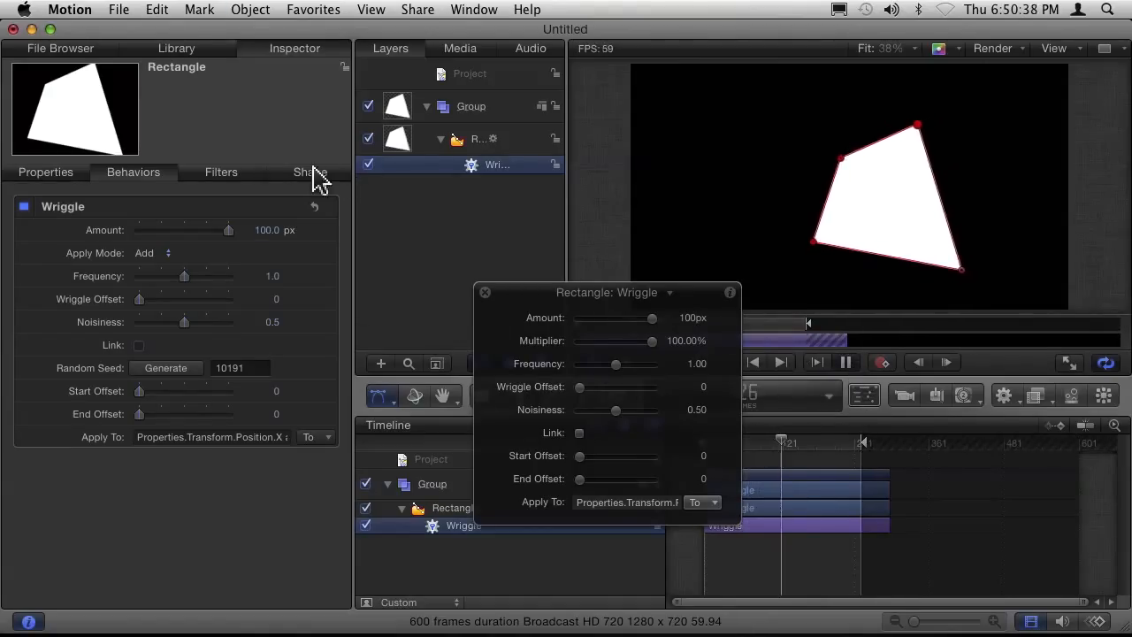
pyautogui.click(492, 141)
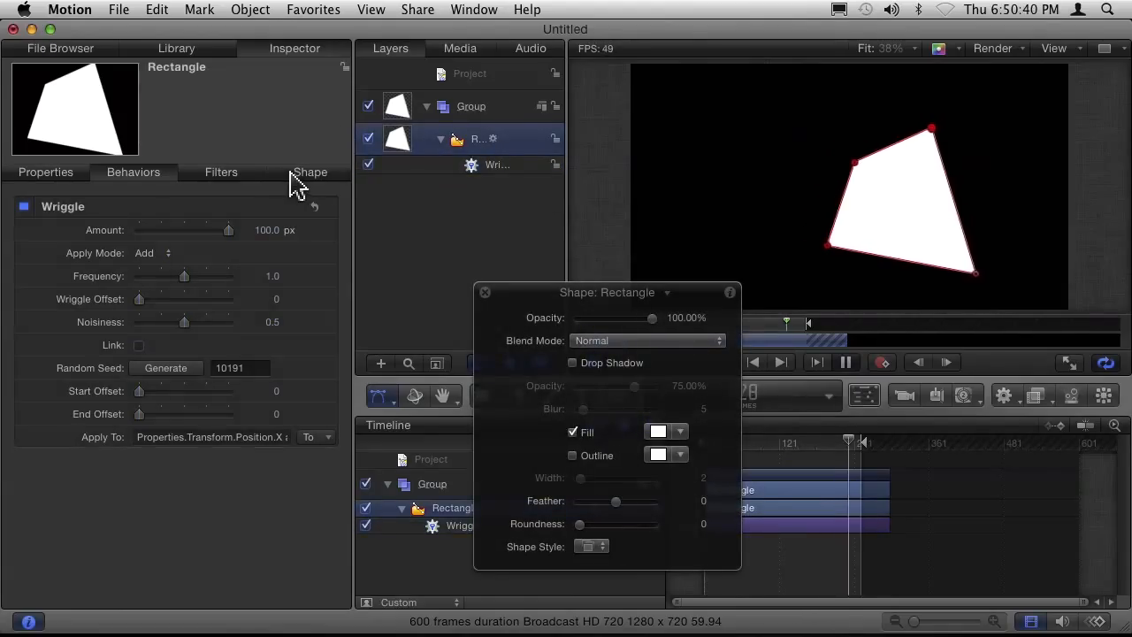
pyautogui.click(298, 176)
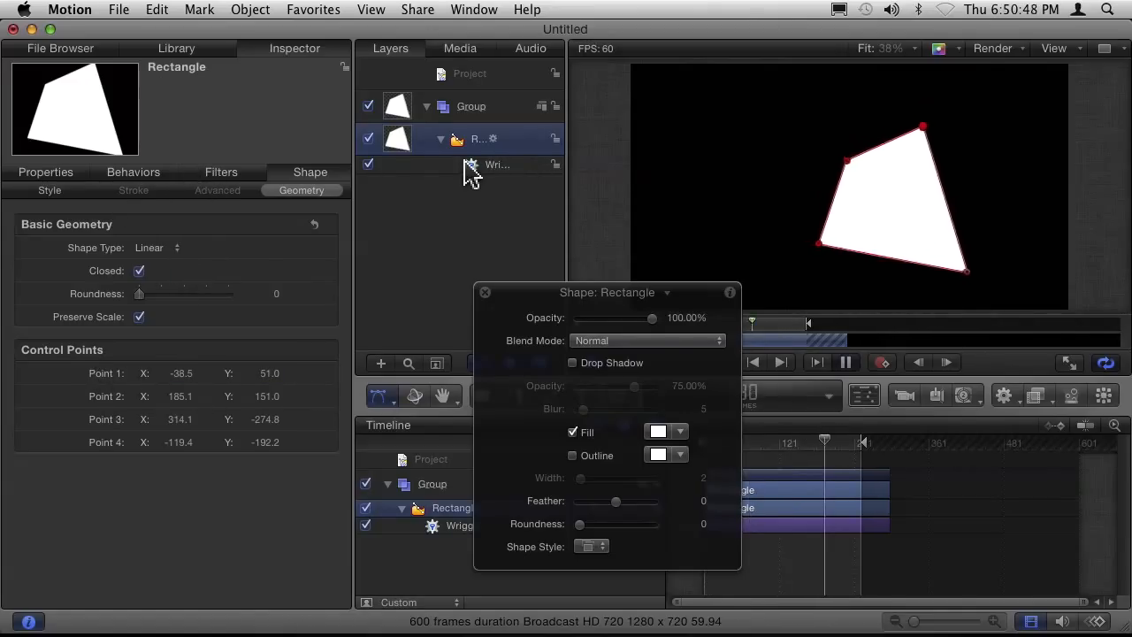
# Disable the Wriggle behavior on the rectangle and stop playback.
pyautogui.click(487, 166)
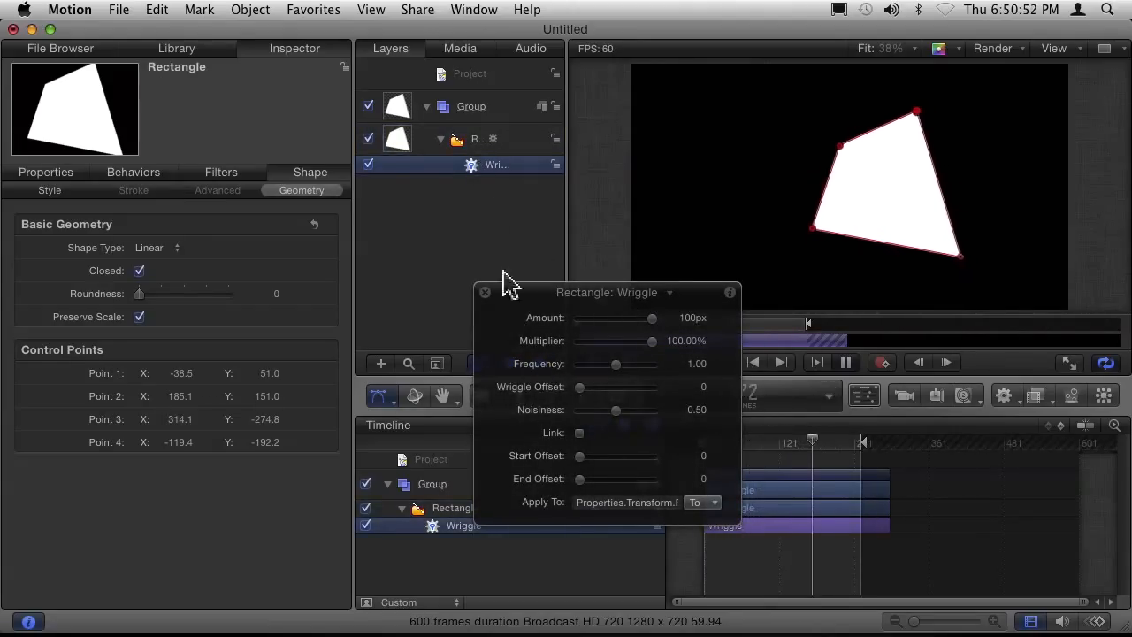
pyautogui.click(369, 165)
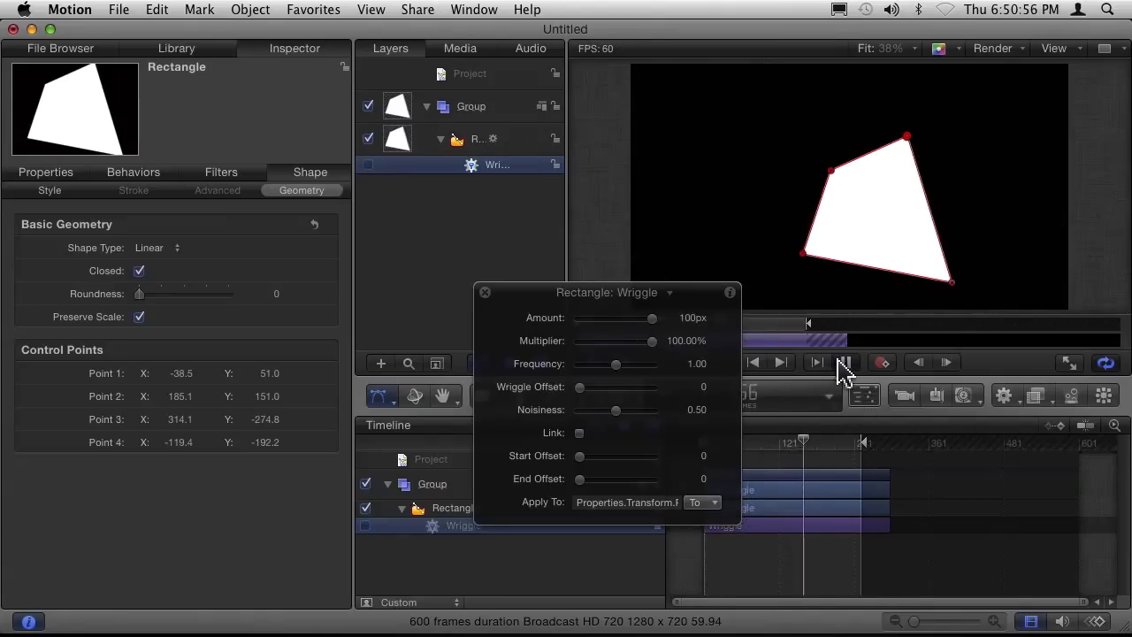
pyautogui.click(845, 362)
# Add the Wriggle Shape behavior from the Shape category to the rectangle.
pyautogui.click(474, 144)
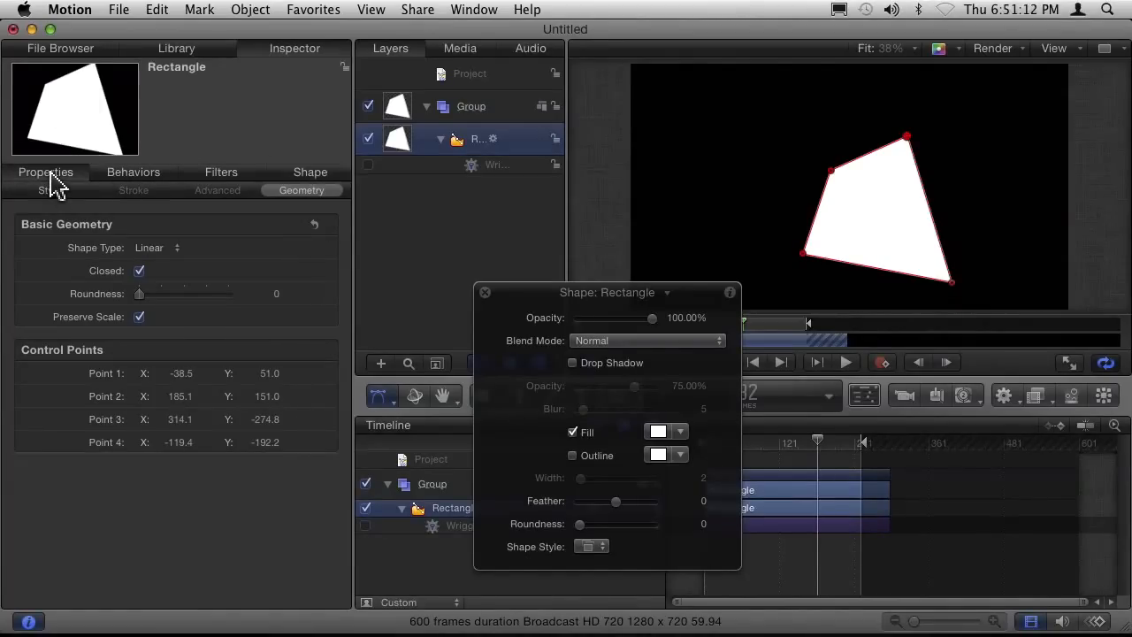
pyautogui.click(49, 174)
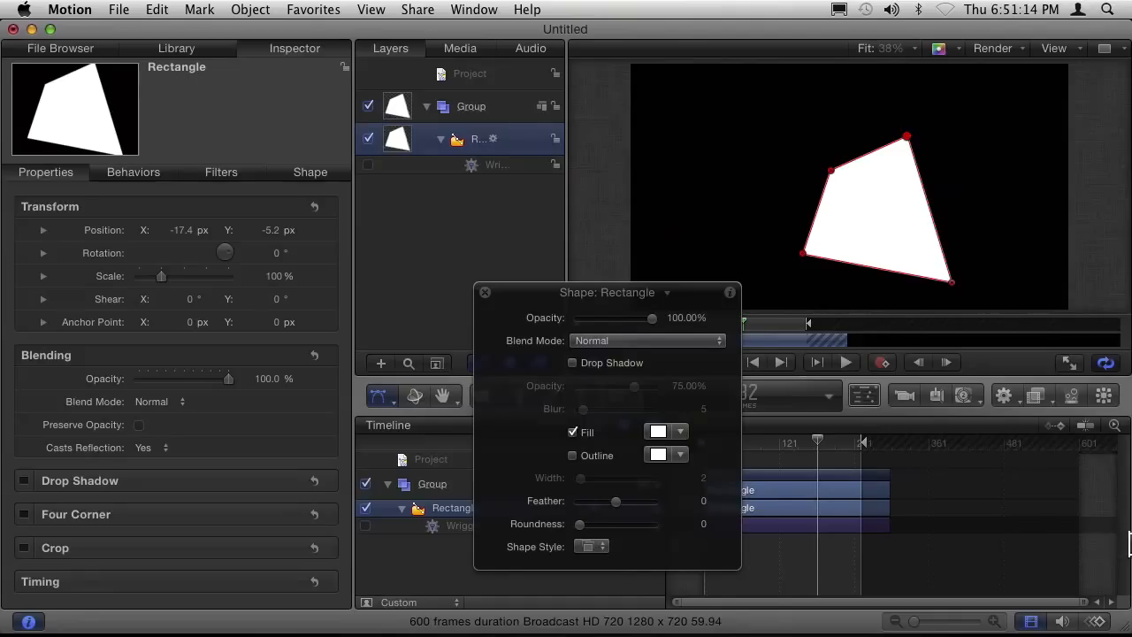
pyautogui.click(1006, 398)
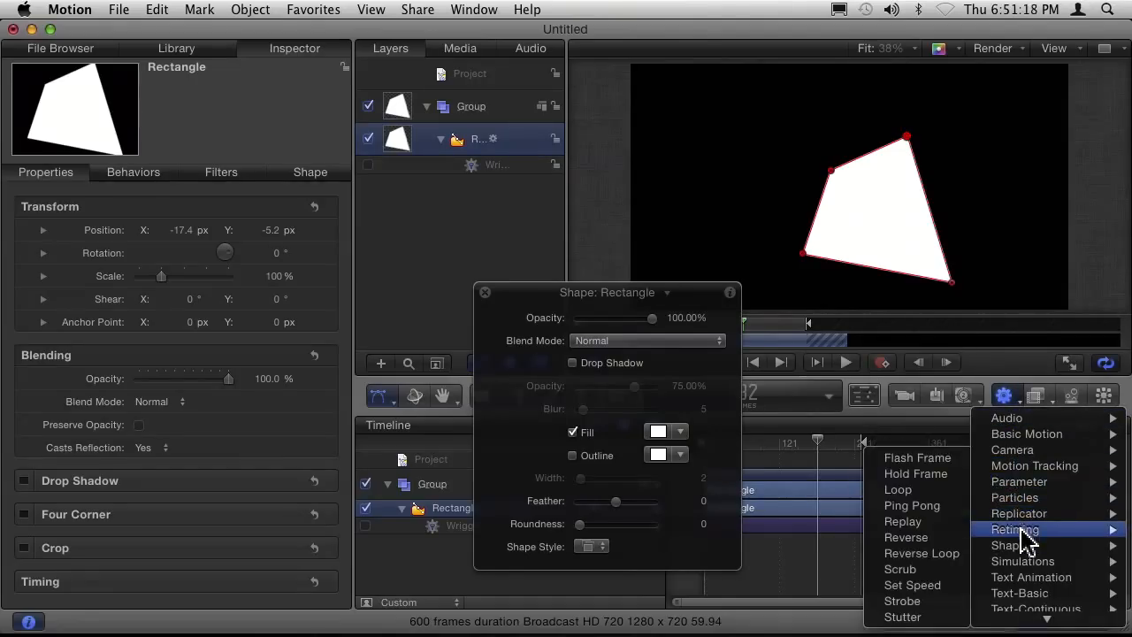
pyautogui.moveTo(1026, 547)
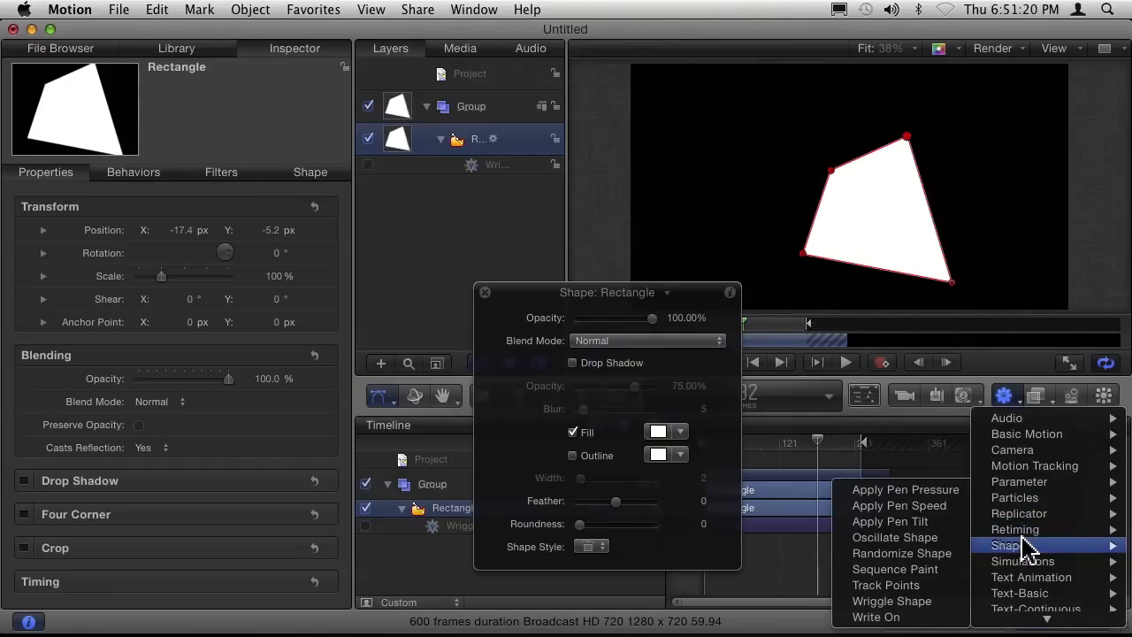
pyautogui.click(924, 609)
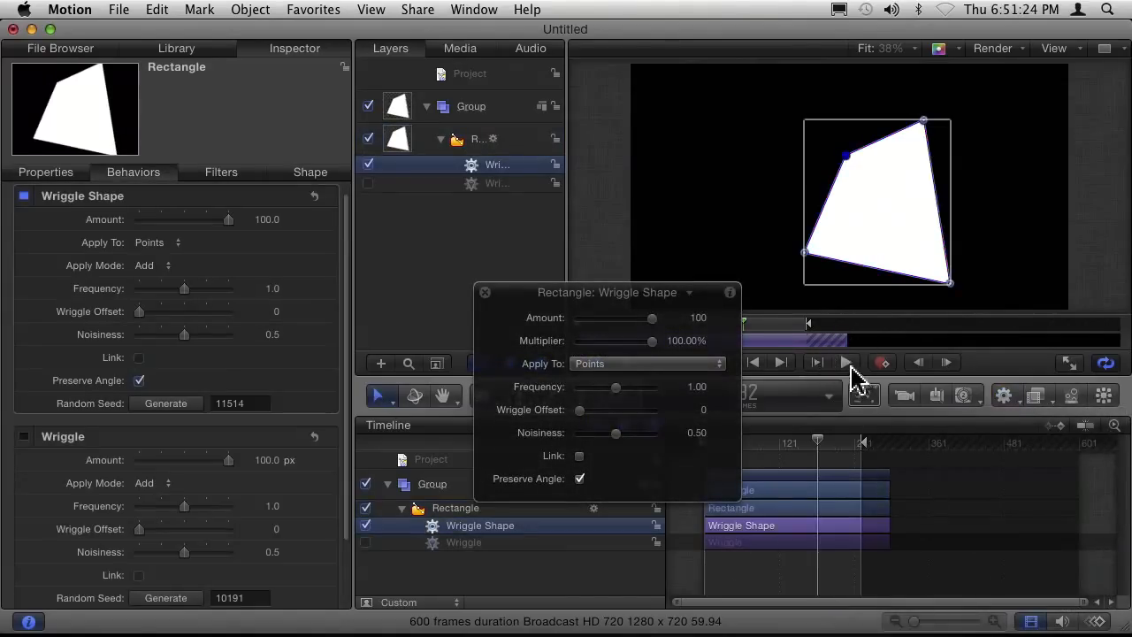
# Play the Wriggle Shape animation, set its Frequency to 1.42, and check the rectangle's control point coordinates during playback.
pyautogui.click(849, 365)
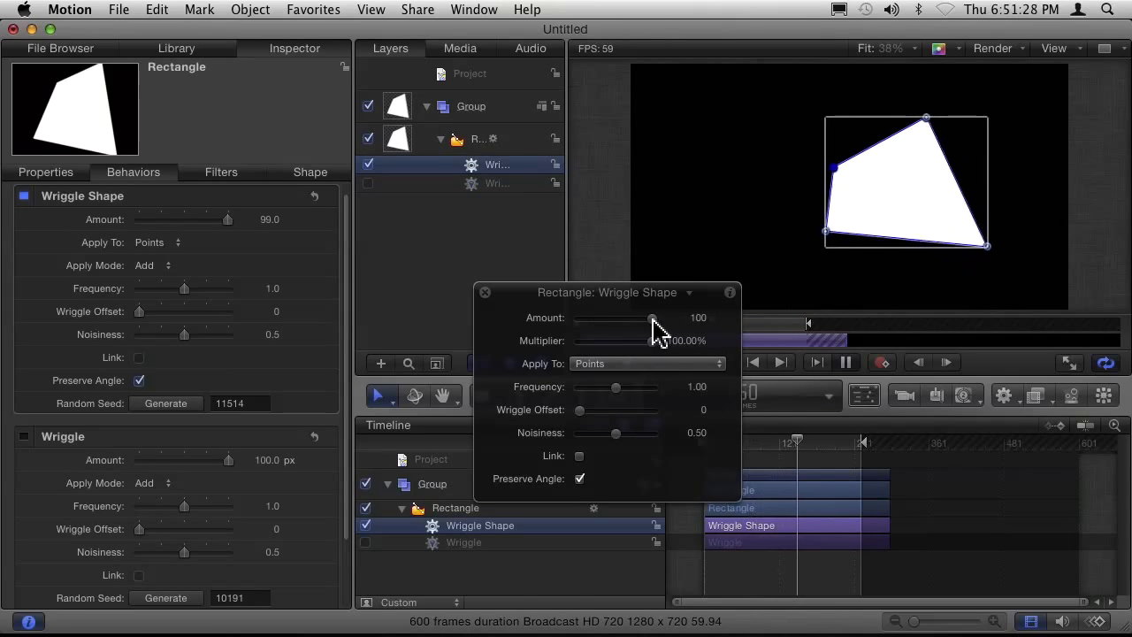
pyautogui.moveTo(615, 387); pyautogui.dragTo(633, 389)
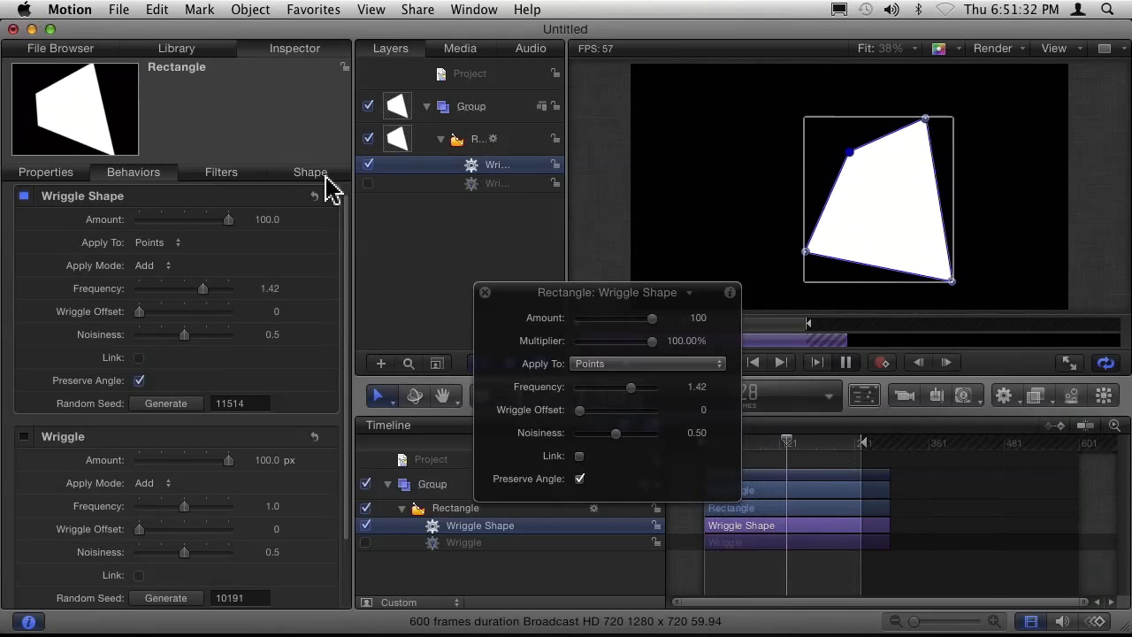
pyautogui.click(320, 177)
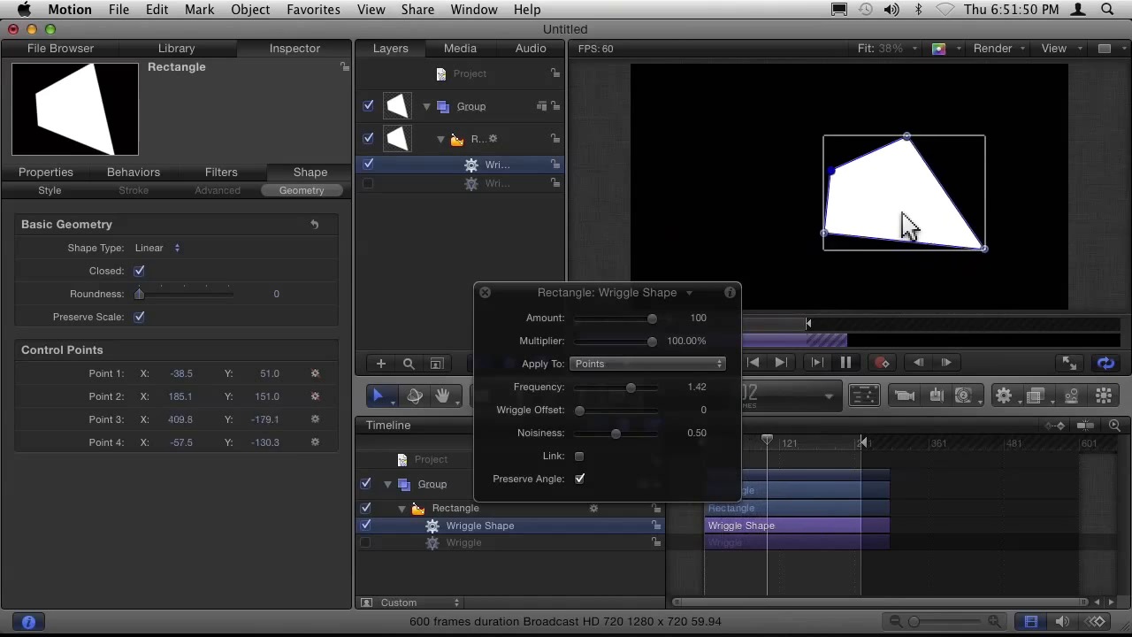
pyautogui.press('space')
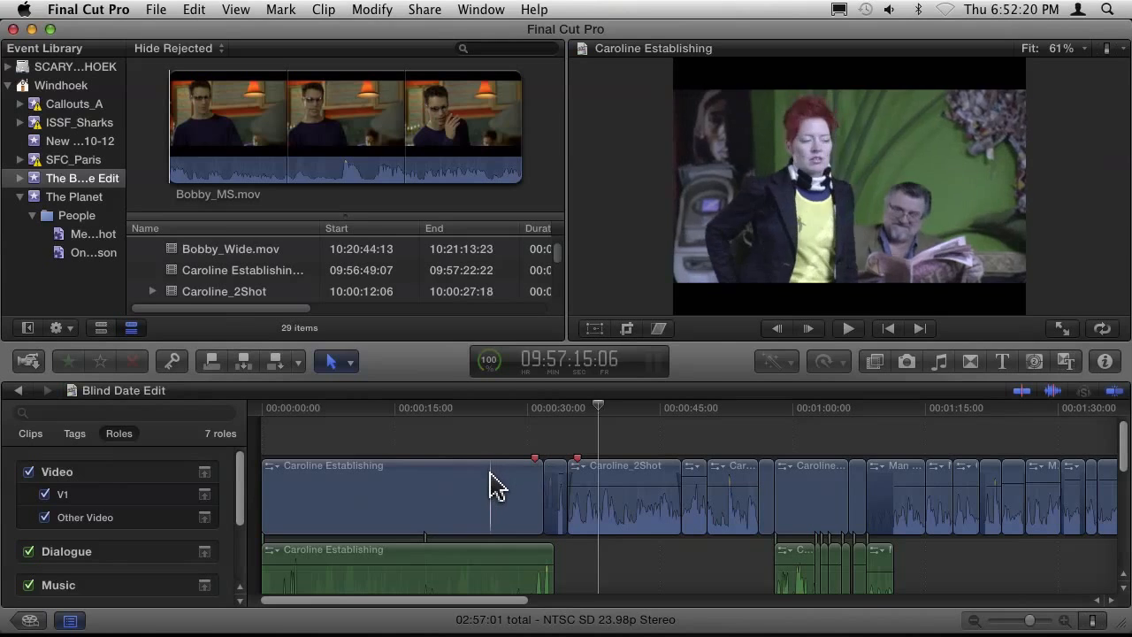
# In Final Cut Pro, move the Blind Date Edit playhead to the first red marker, then hide and reshow the timeline index.
pyautogui.click(492, 486)
pyautogui.click(537, 468)
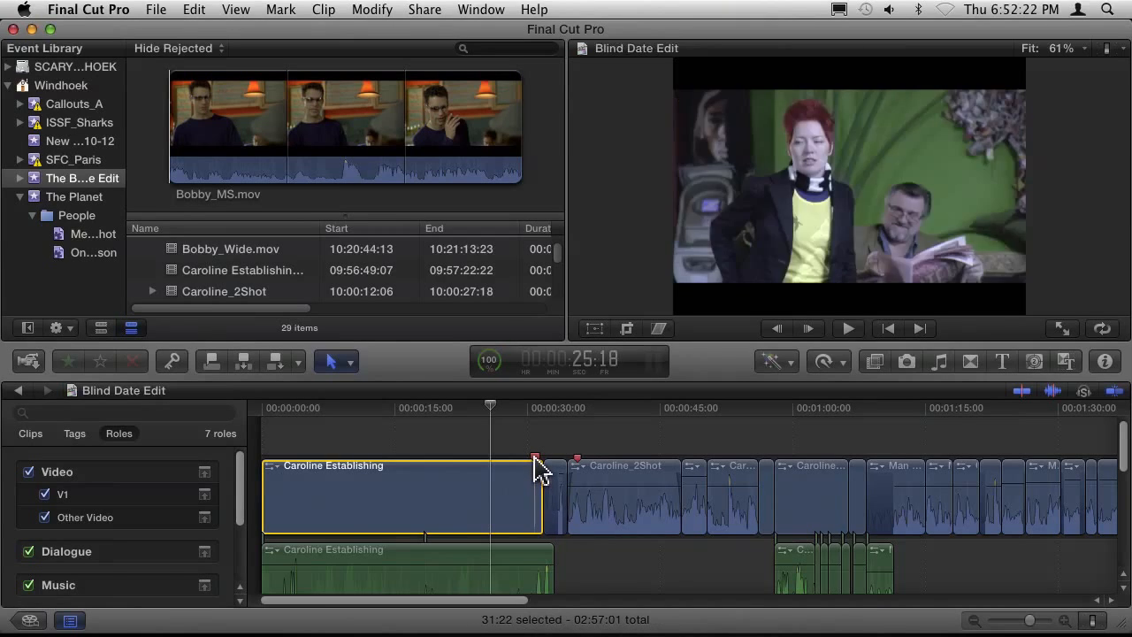
pyautogui.click(69, 621)
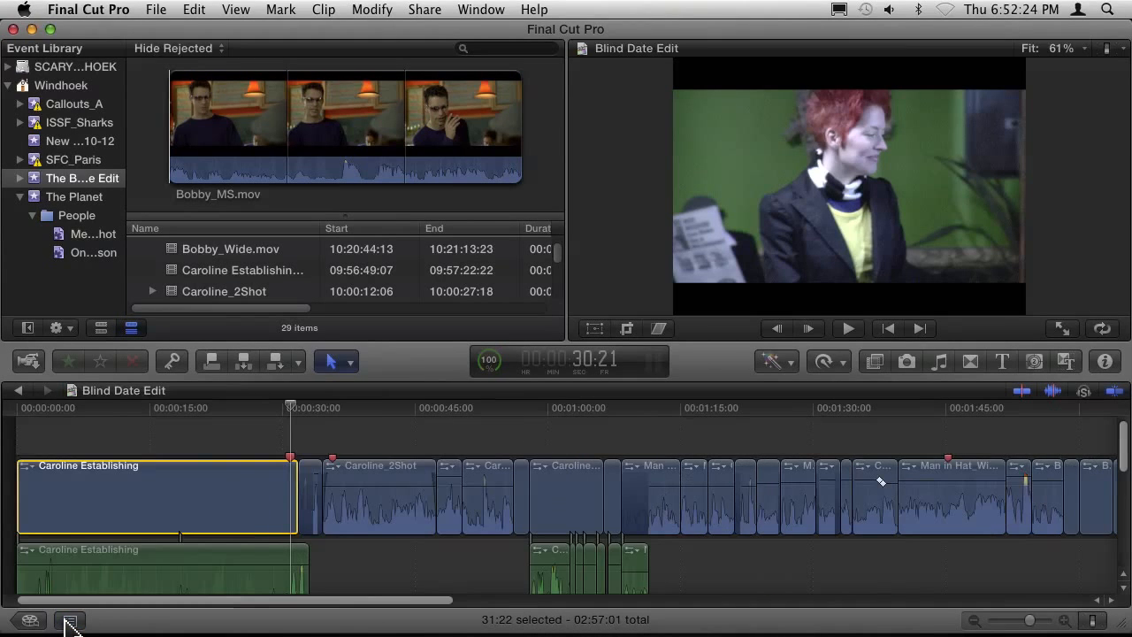
pyautogui.click(70, 621)
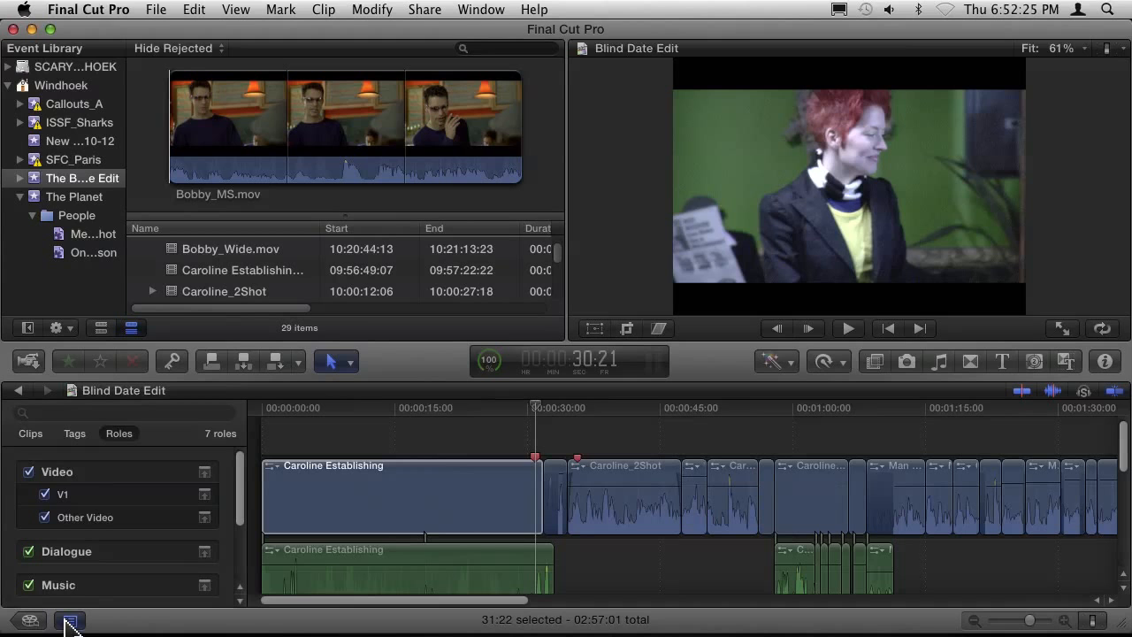
# Show the timeline index's clip list, select the Caroline Establishing video clip in the timeline, and look through the list.
pyautogui.click(31, 435)
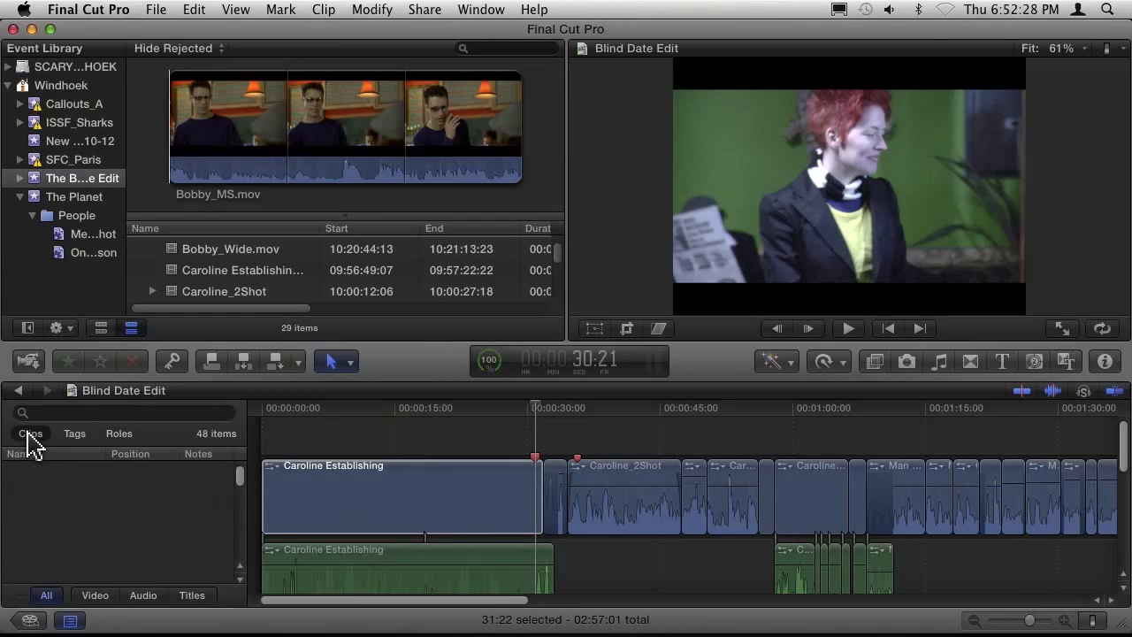
pyautogui.moveTo(239, 474)
pyautogui.mouseDown()
pyautogui.moveTo(240, 490)
pyautogui.moveTo(227, 463)
pyautogui.mouseUp()
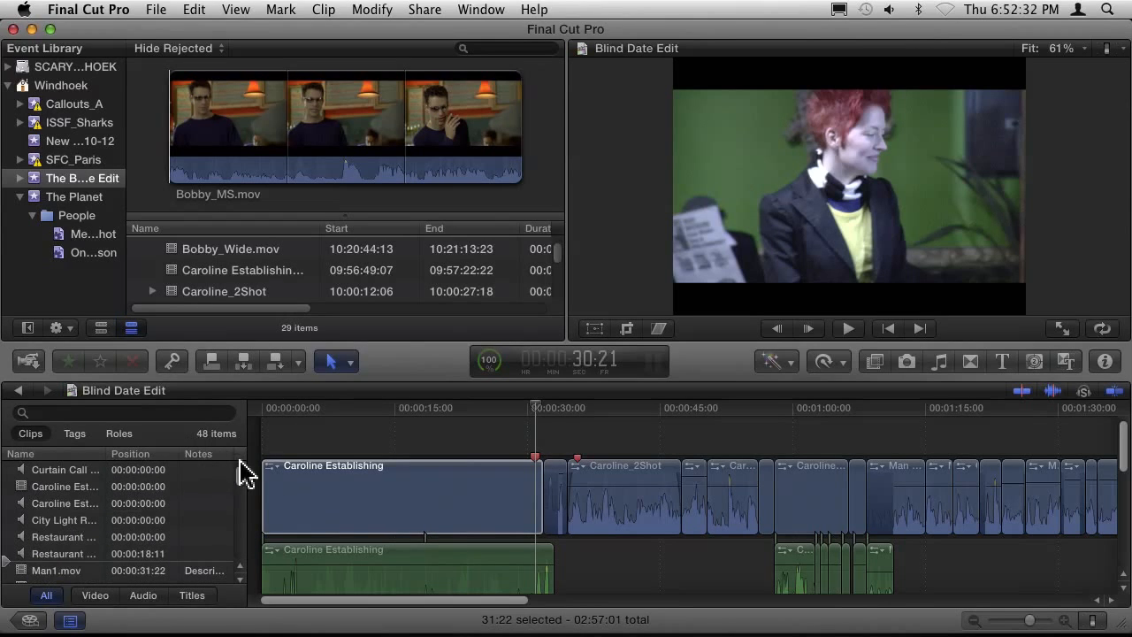
pyautogui.click(380, 500)
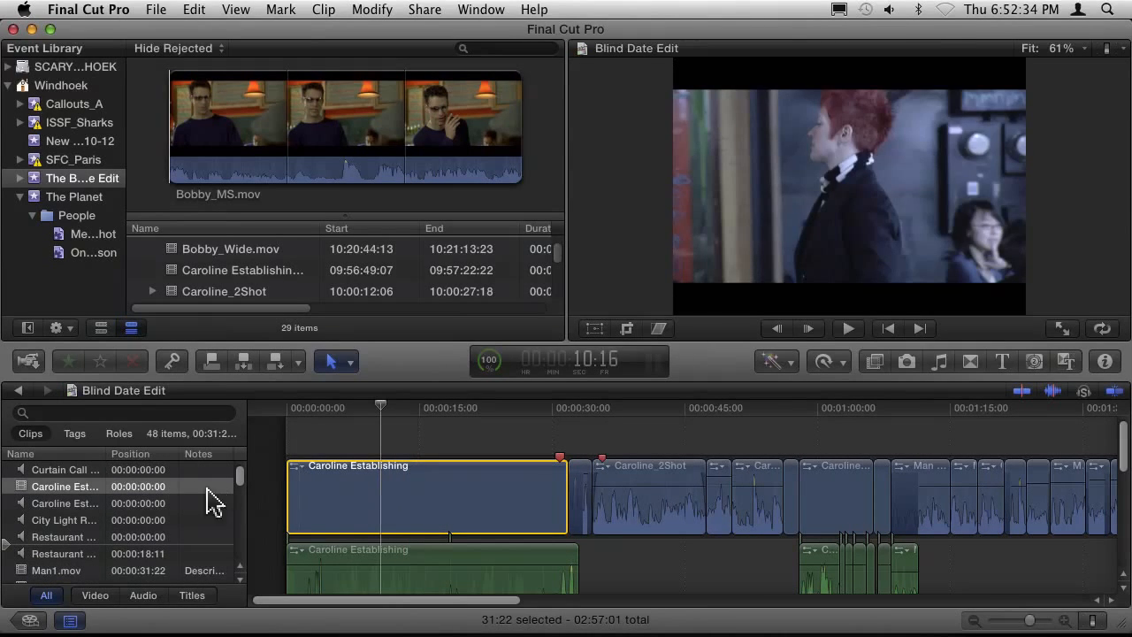
pyautogui.scroll(-10, 232, 504)
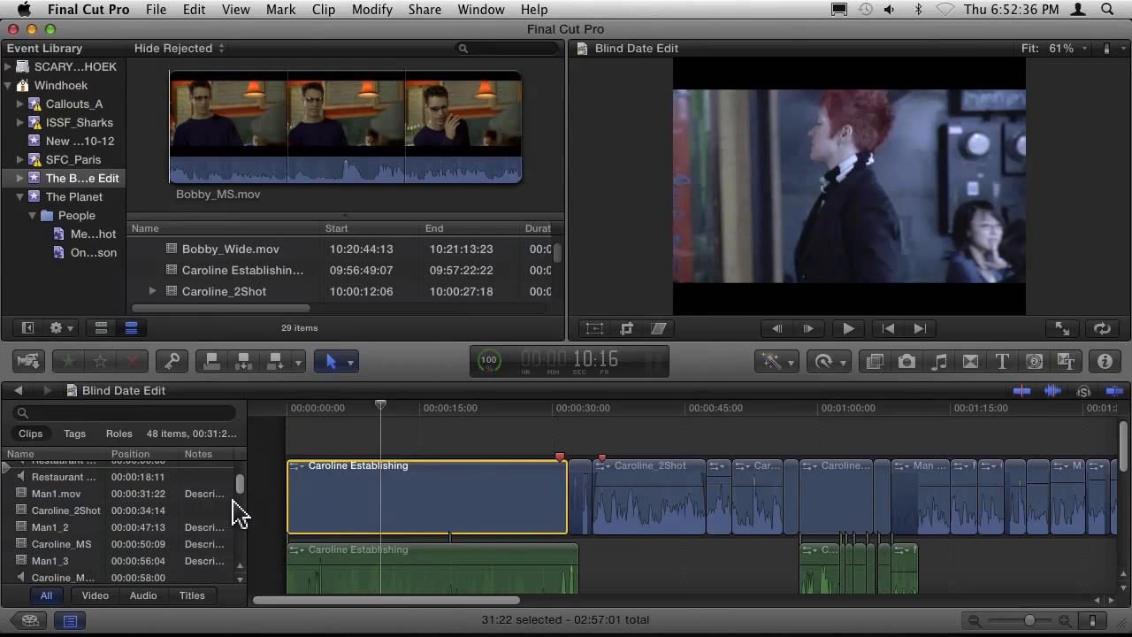
pyautogui.scroll(10, 235, 506)
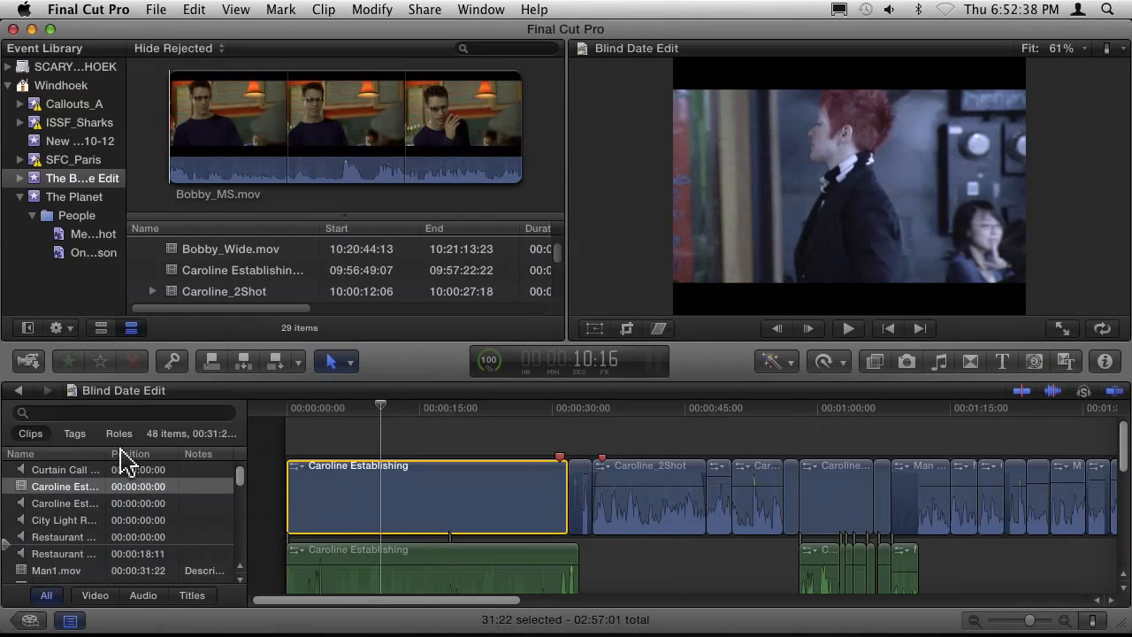
# Show the timeline index's tags list and jump between its three markers.
pyautogui.click(75, 435)
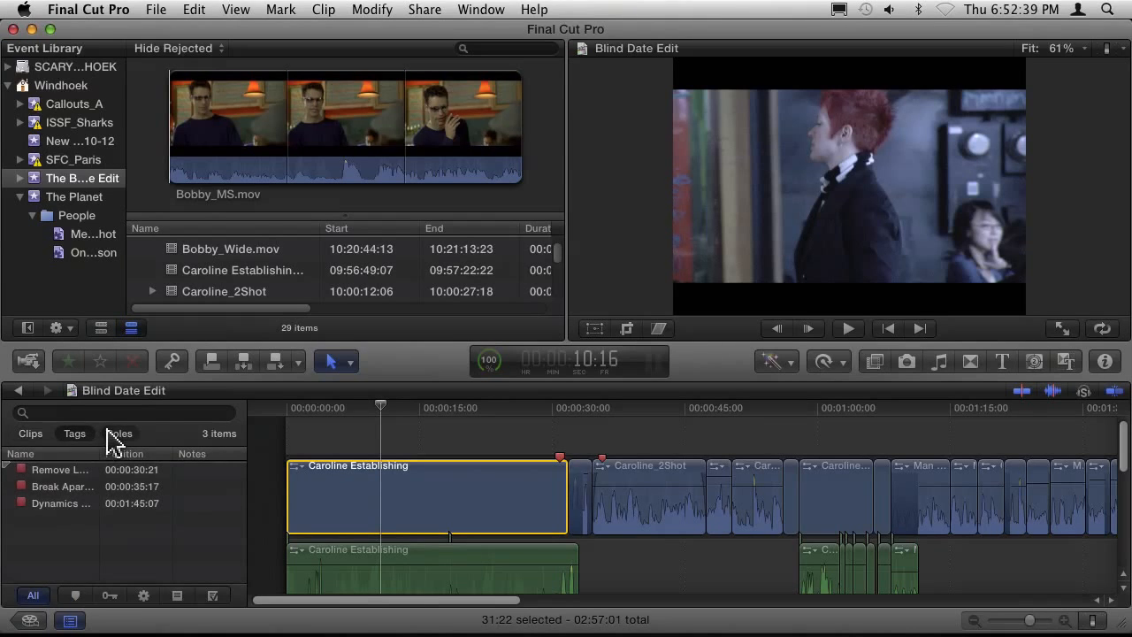
pyautogui.click(53, 504)
pyautogui.click(51, 488)
pyautogui.click(51, 471)
pyautogui.click(52, 500)
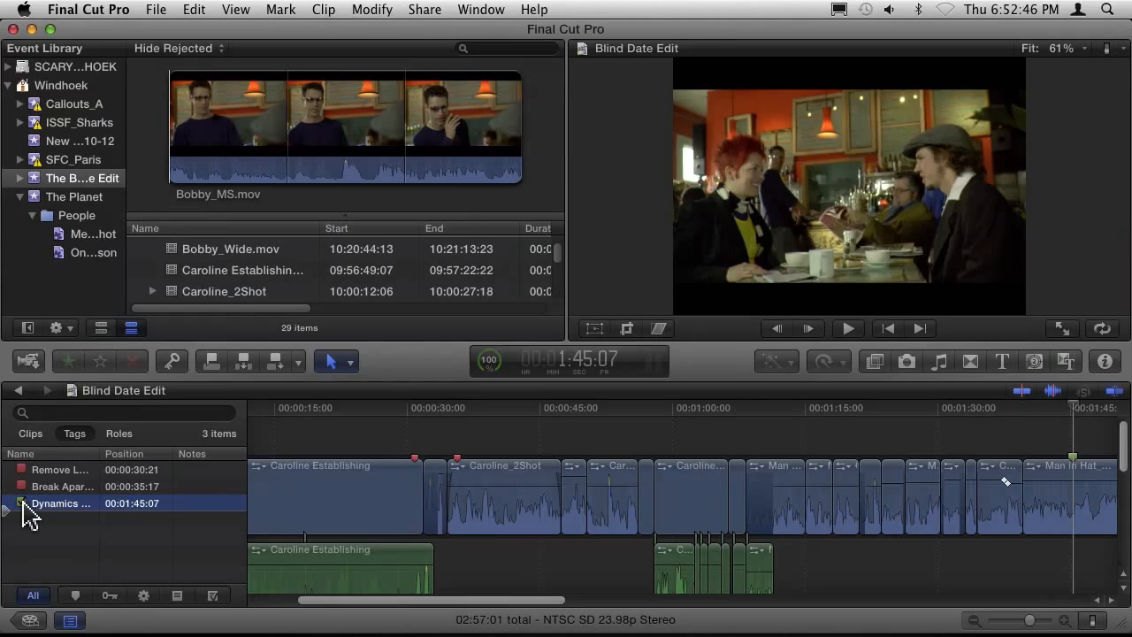
# Open and close the Dynamics - Compressor marker's details, and toggle its to-do status to completed.
pyautogui.doubleClick(24, 505)
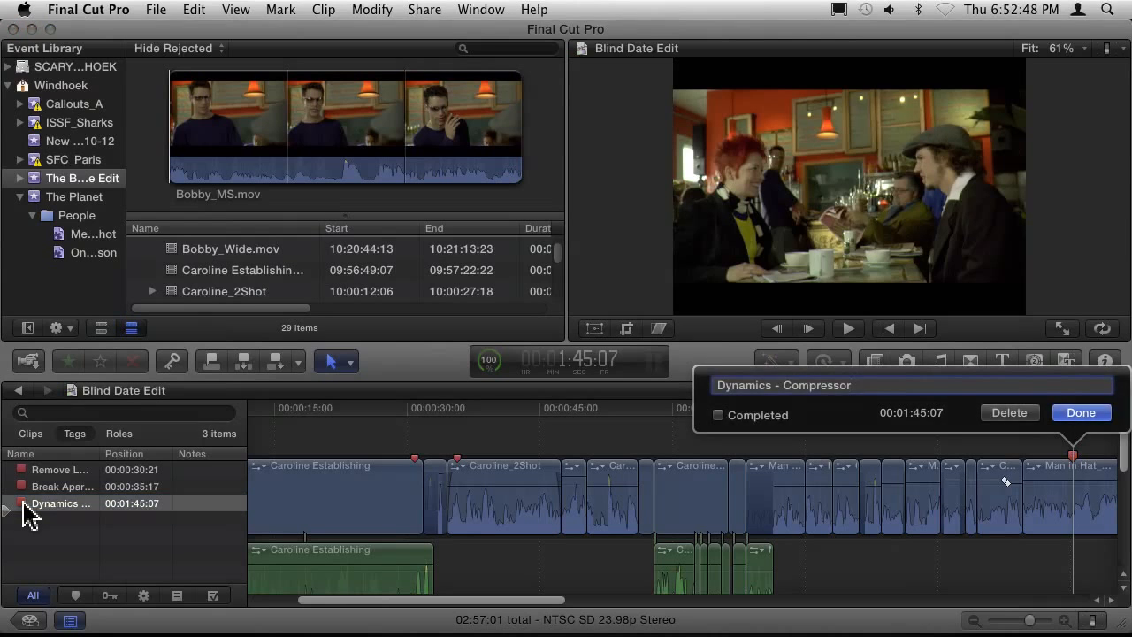
pyautogui.press('Return')
pyautogui.click(23, 504)
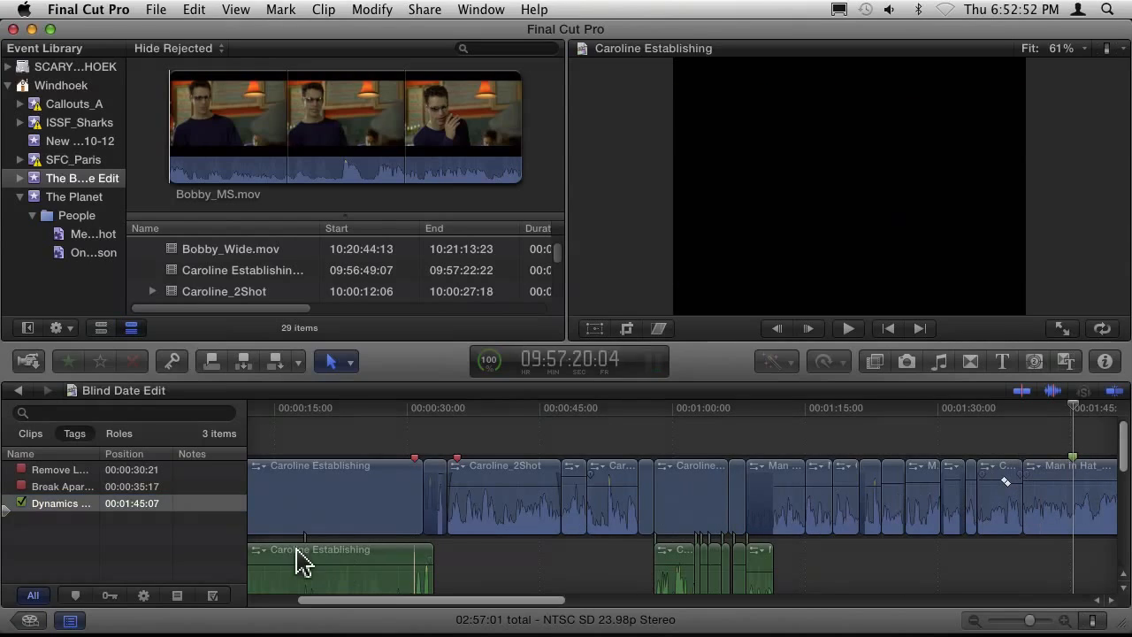
pyautogui.hscroll(-1, 290, 559)
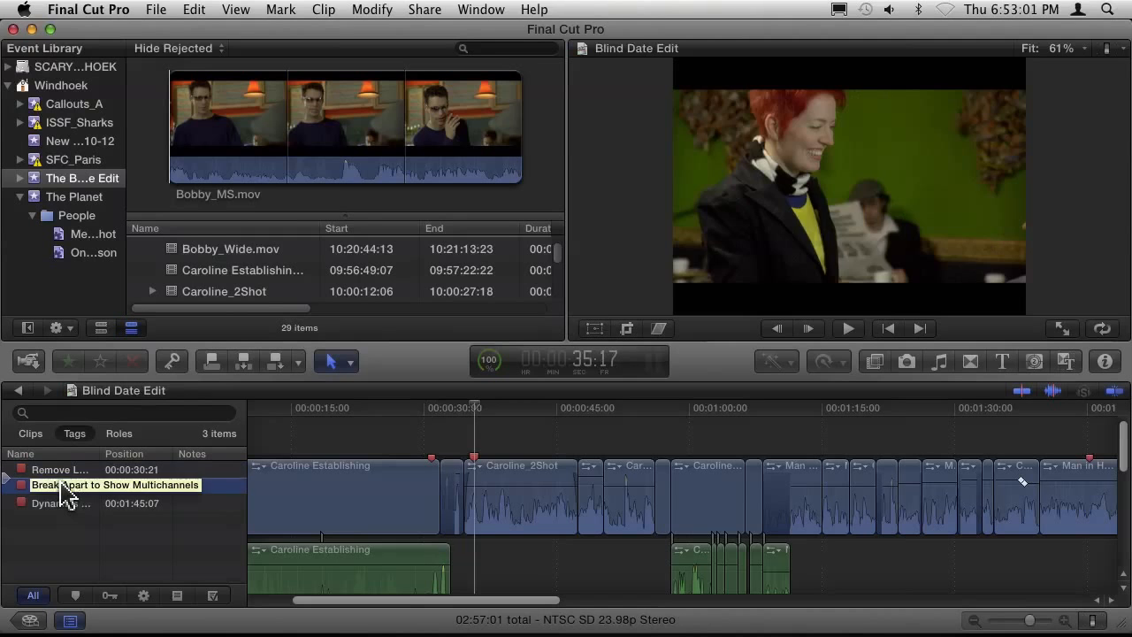
# Step upward through the markers from Dynamics - Compressor to the first one, then return to Dynamics - Compressor.
pyautogui.click(64, 503)
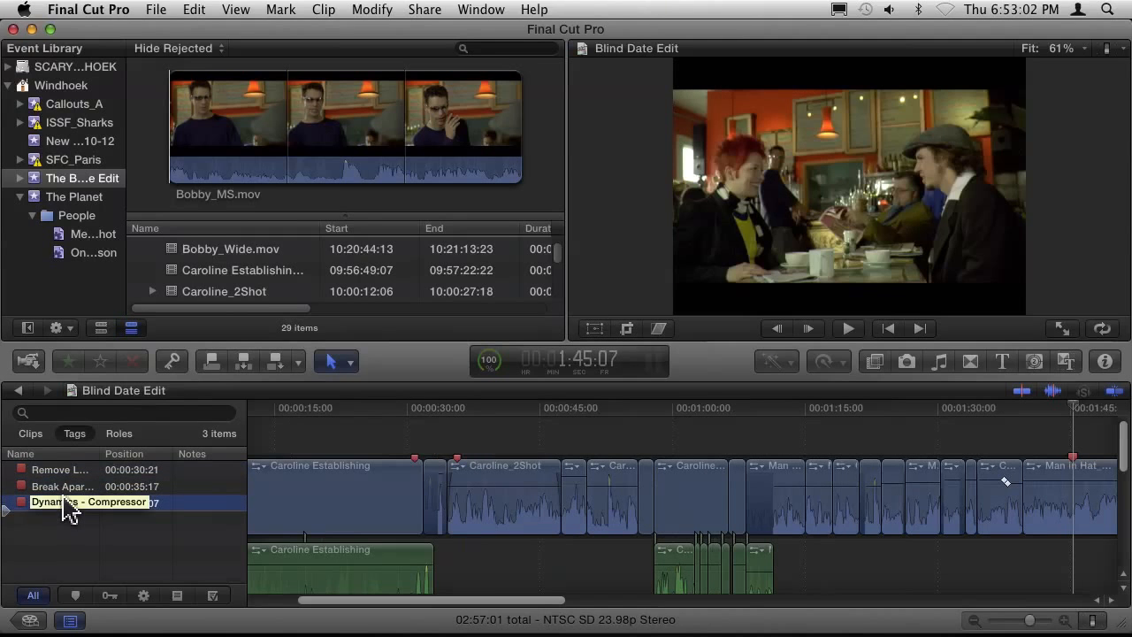
pyautogui.press('Up')
pyautogui.press('Up')
pyautogui.click(71, 504)
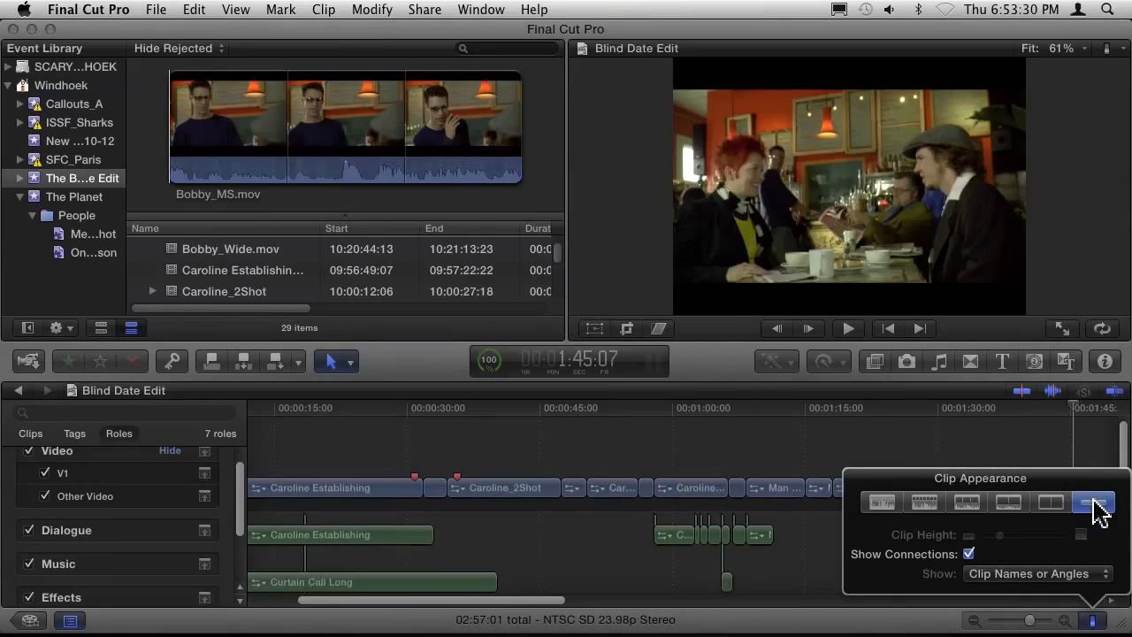
# Close the clip appearance settings and examine the connected audio clips, selecting Restaurant Dining Room 01 - audio and Curtain Call Long.
pyautogui.click(792, 459)
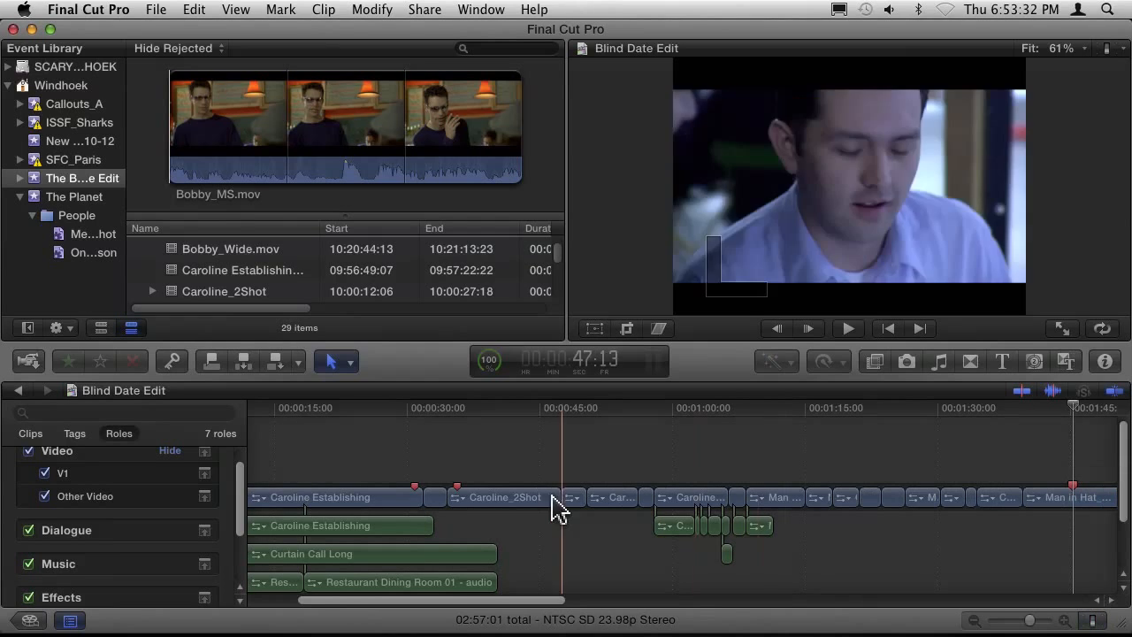
pyautogui.scroll(-3, 534, 498)
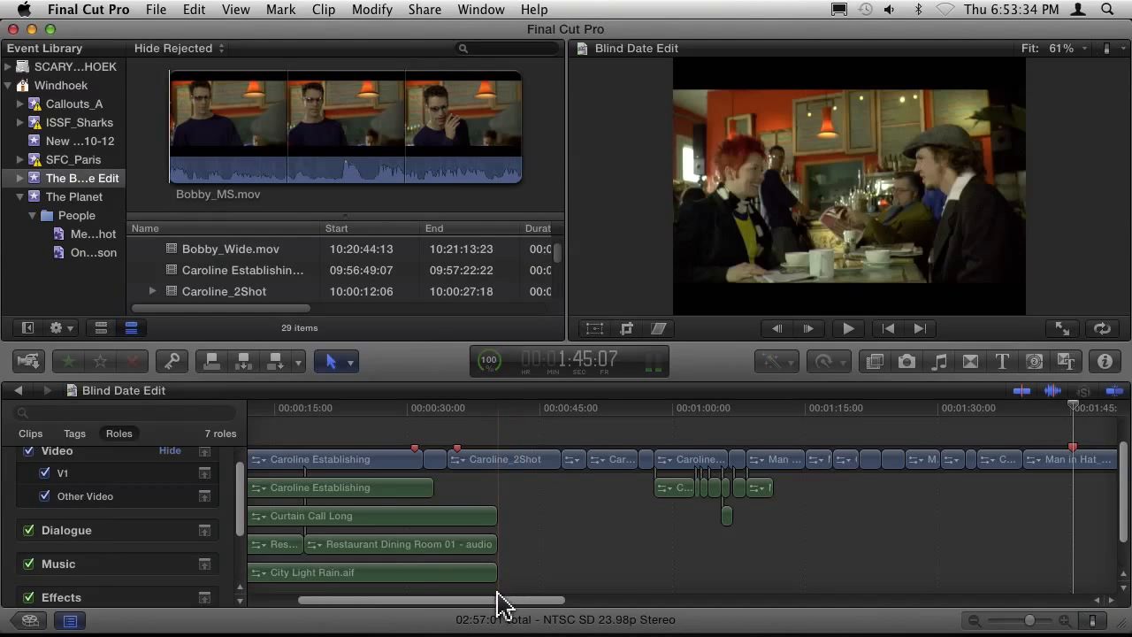
pyautogui.moveTo(501, 607); pyautogui.dragTo(434, 611)
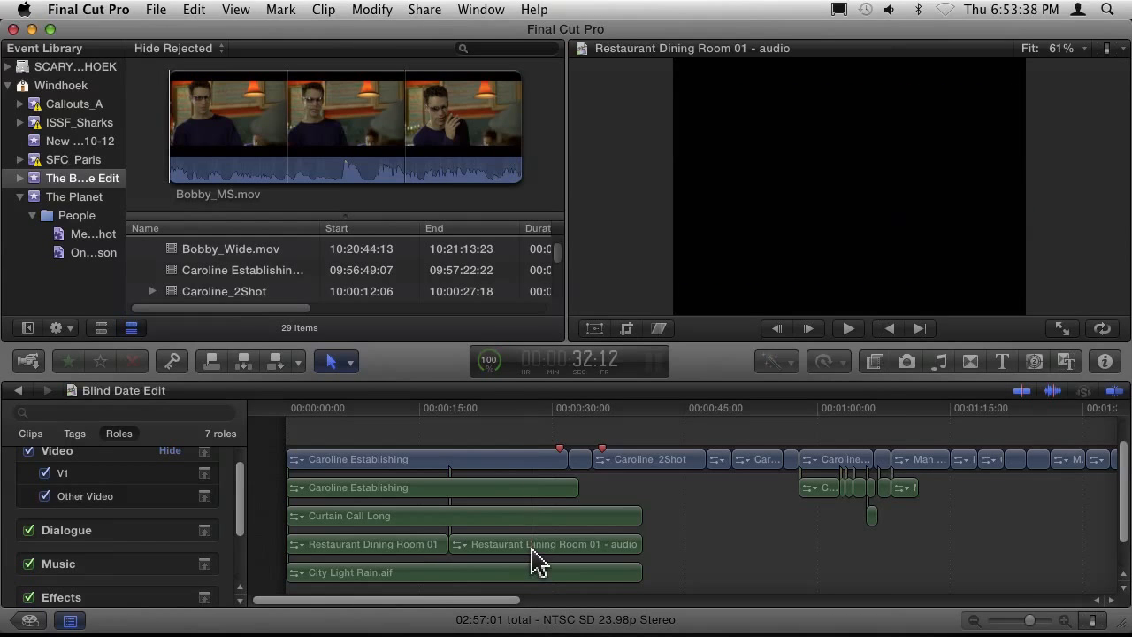
pyautogui.click(536, 557)
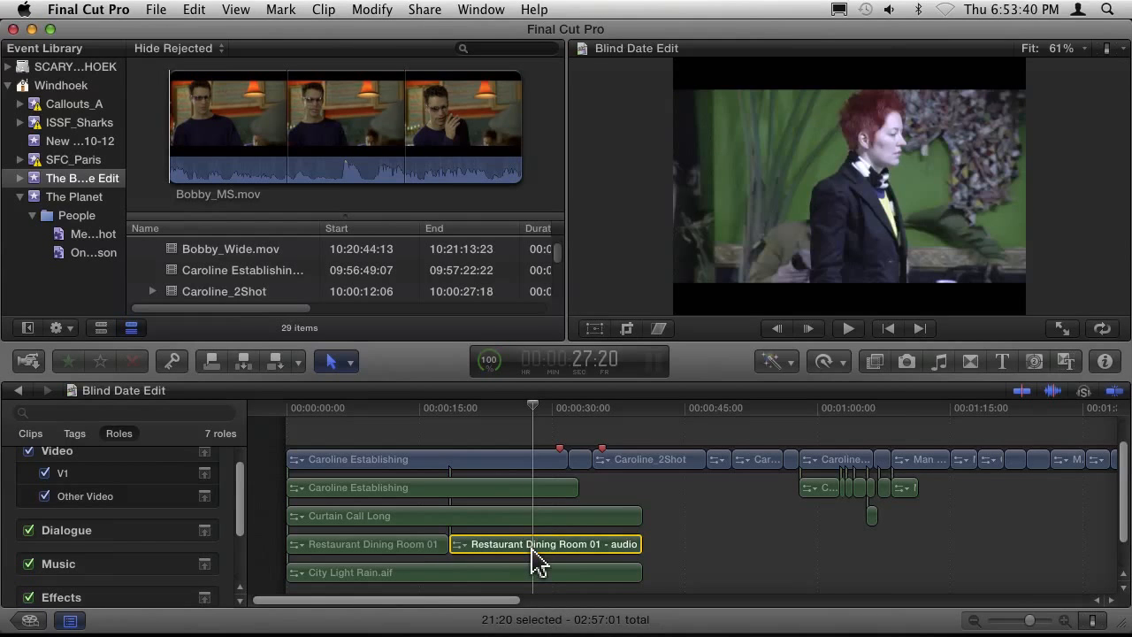
pyautogui.click(708, 527)
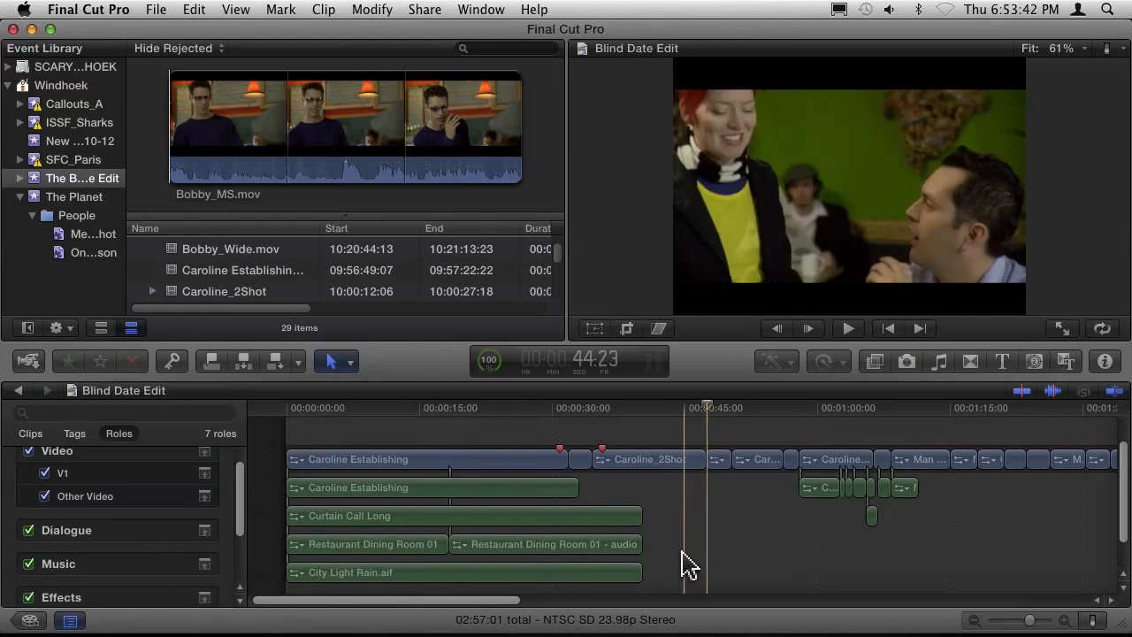
pyautogui.click(460, 520)
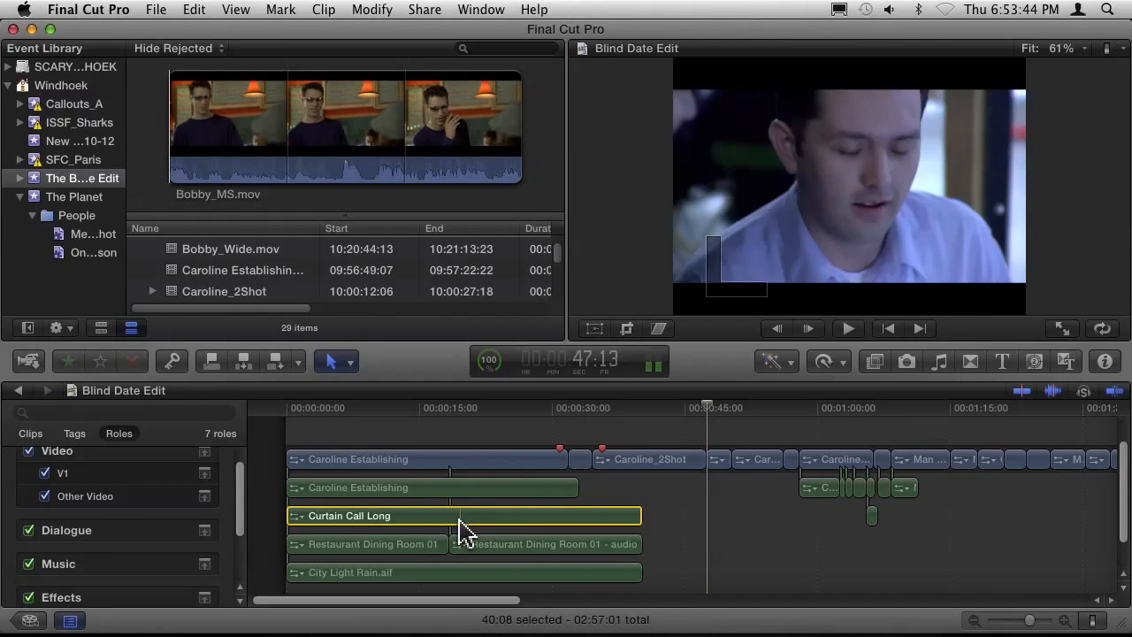
pyautogui.click(460, 531)
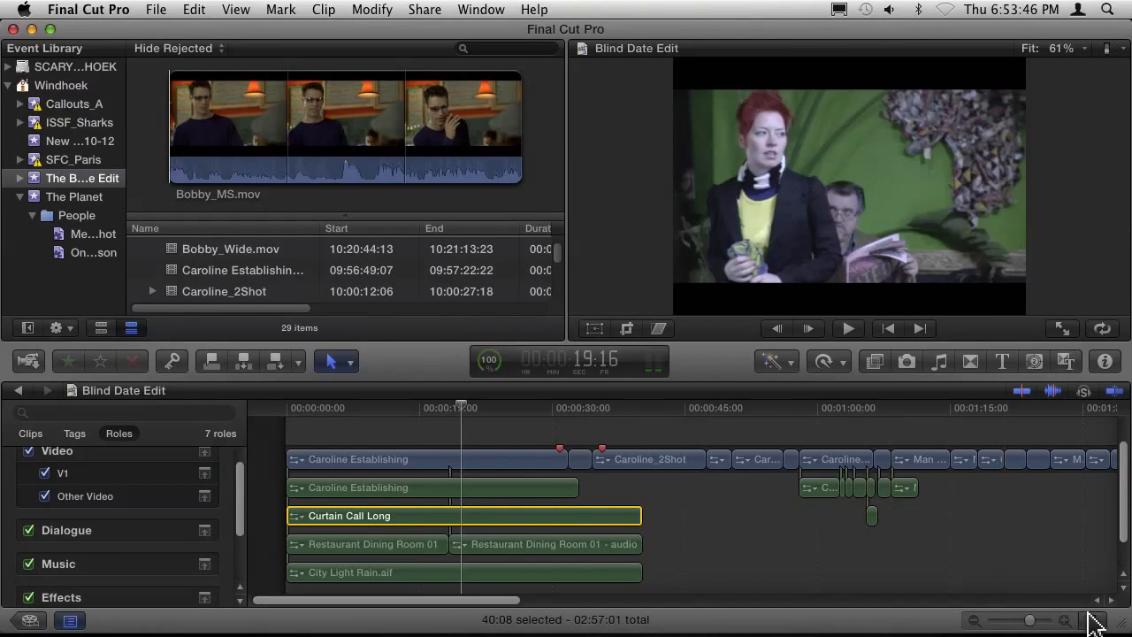
# Set the timeline clips to display Clip Roles instead of clip names or angles.
pyautogui.click(1094, 620)
pyautogui.click(1006, 574)
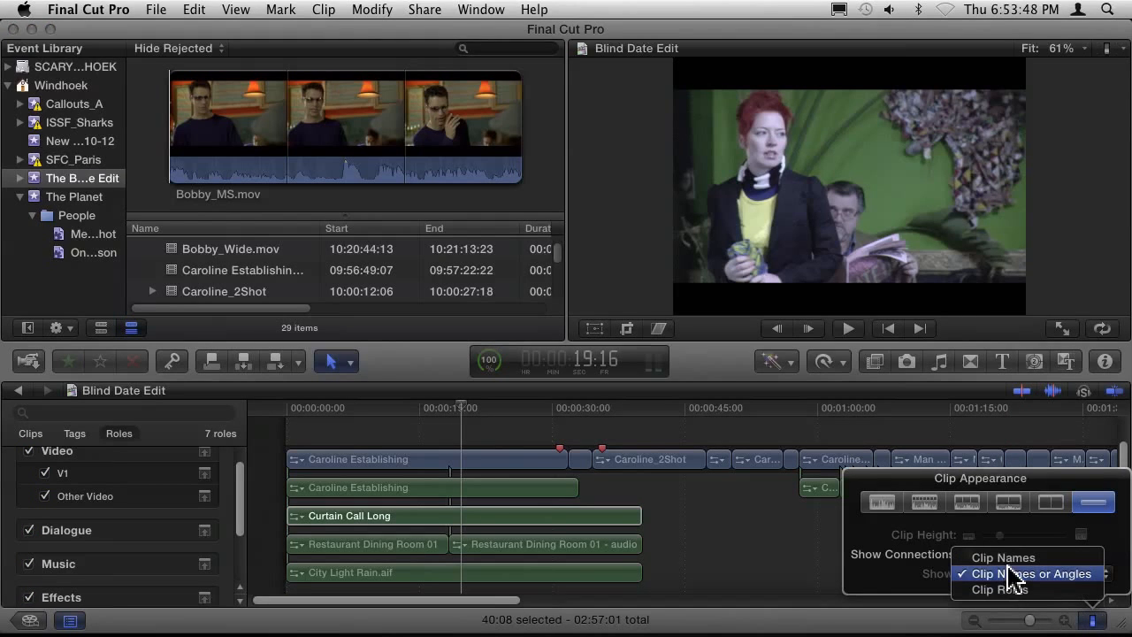
pyautogui.click(1008, 589)
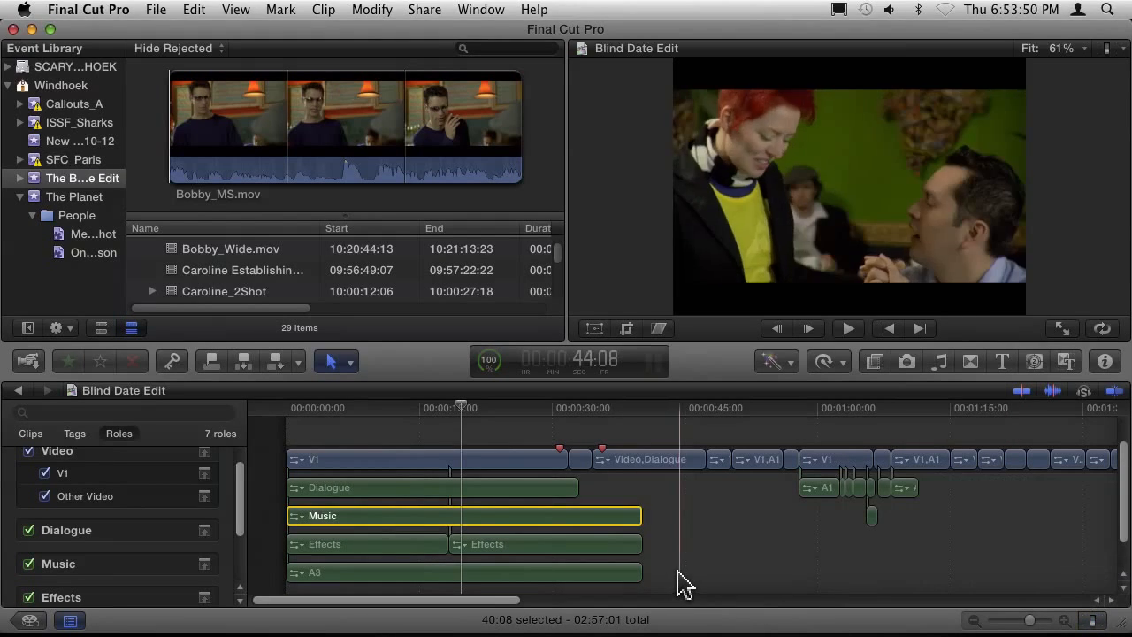
# Check the role labels on the connected audio clips, selecting the Dialogue, Music and first Effects clips in turn.
pyautogui.click(362, 498)
pyautogui.click(366, 518)
pyautogui.click(396, 545)
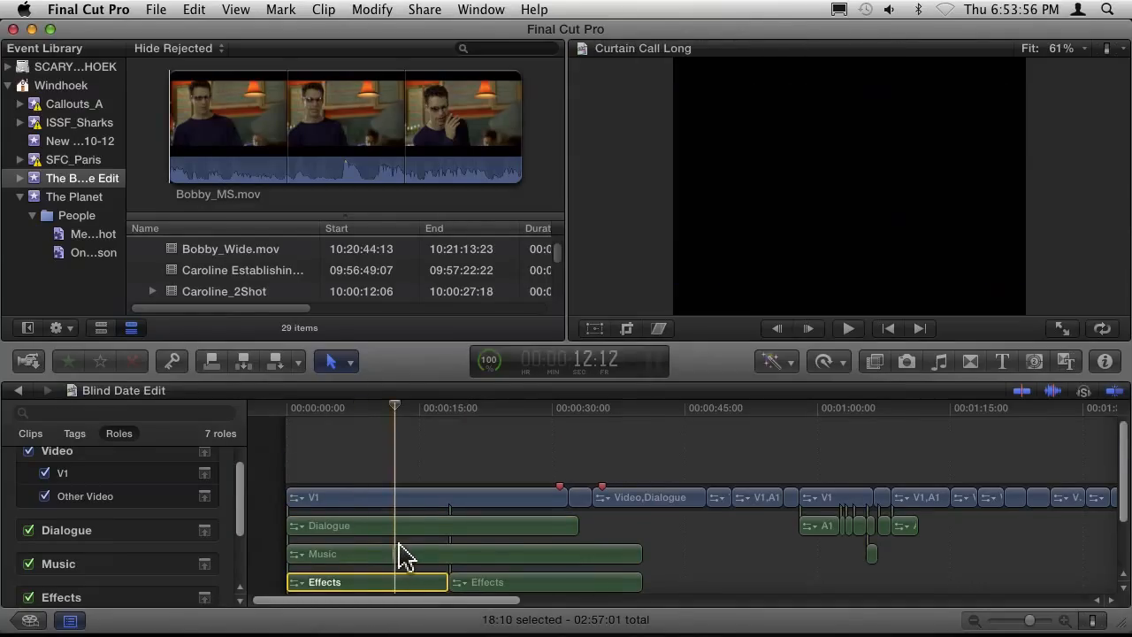
pyautogui.scroll(-3, 400, 563)
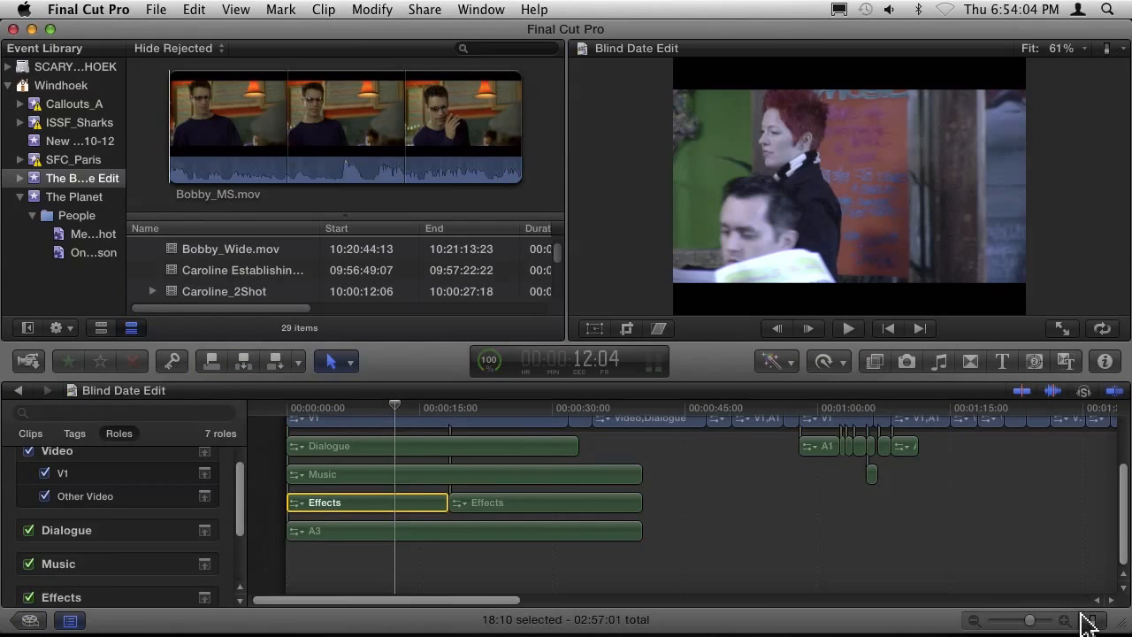
# Check that the timeline clips are set to display Clip Roles, and close the clip appearance settings.
pyautogui.click(1091, 622)
pyautogui.click(1024, 579)
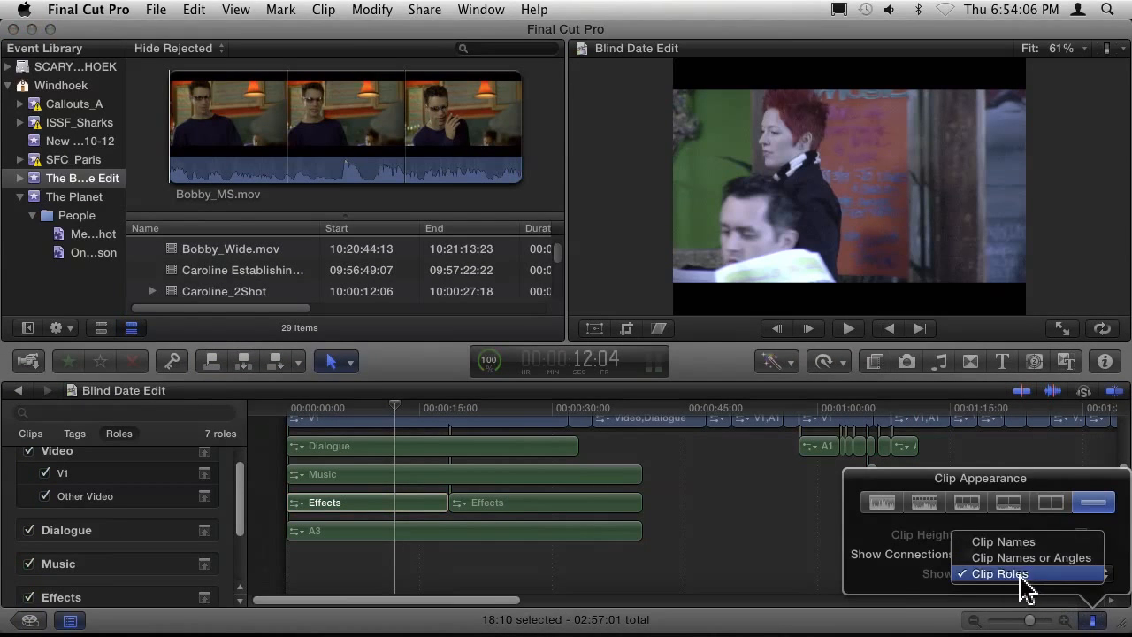
pyautogui.click(798, 586)
pyautogui.click(611, 567)
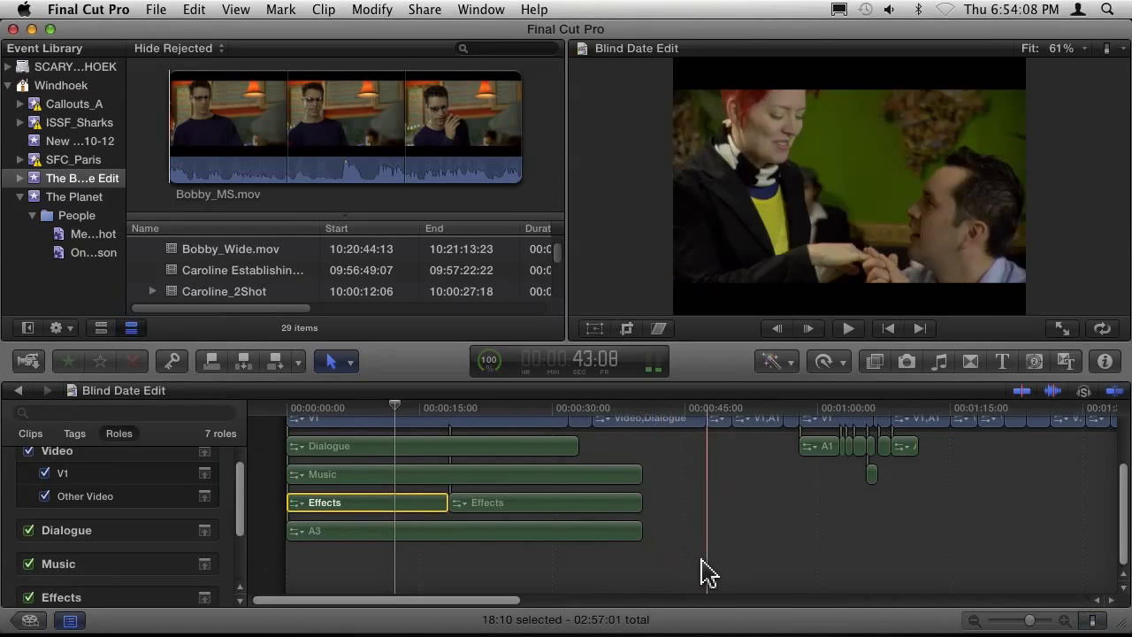
# Try to assign the Effects role to the connected audio clip labelled A3.
pyautogui.click(478, 535)
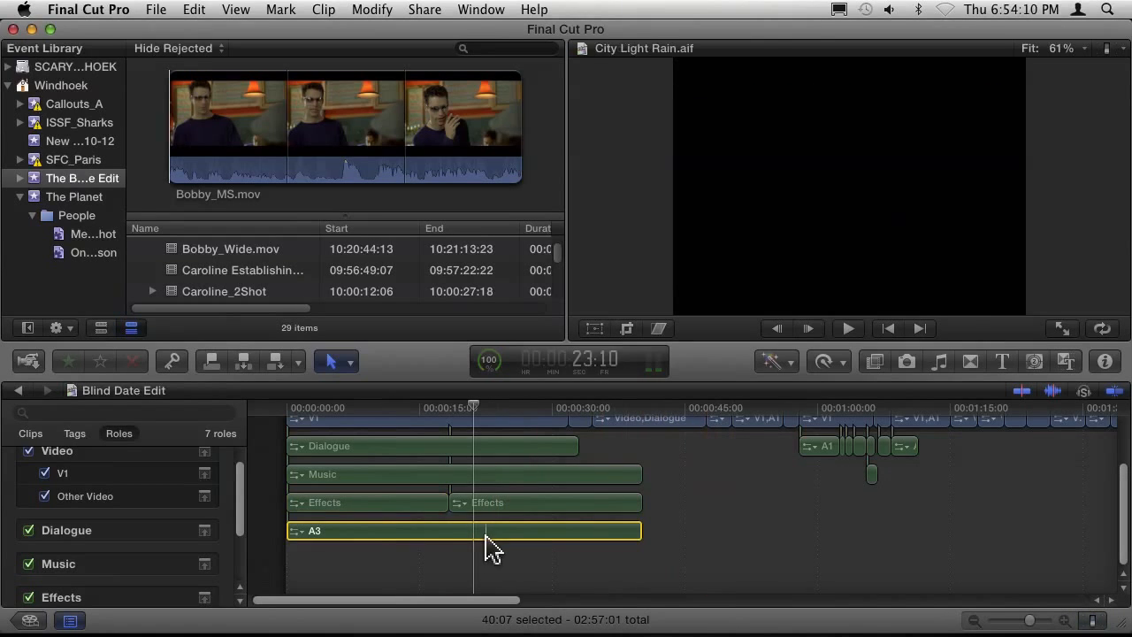
pyautogui.click(371, 11)
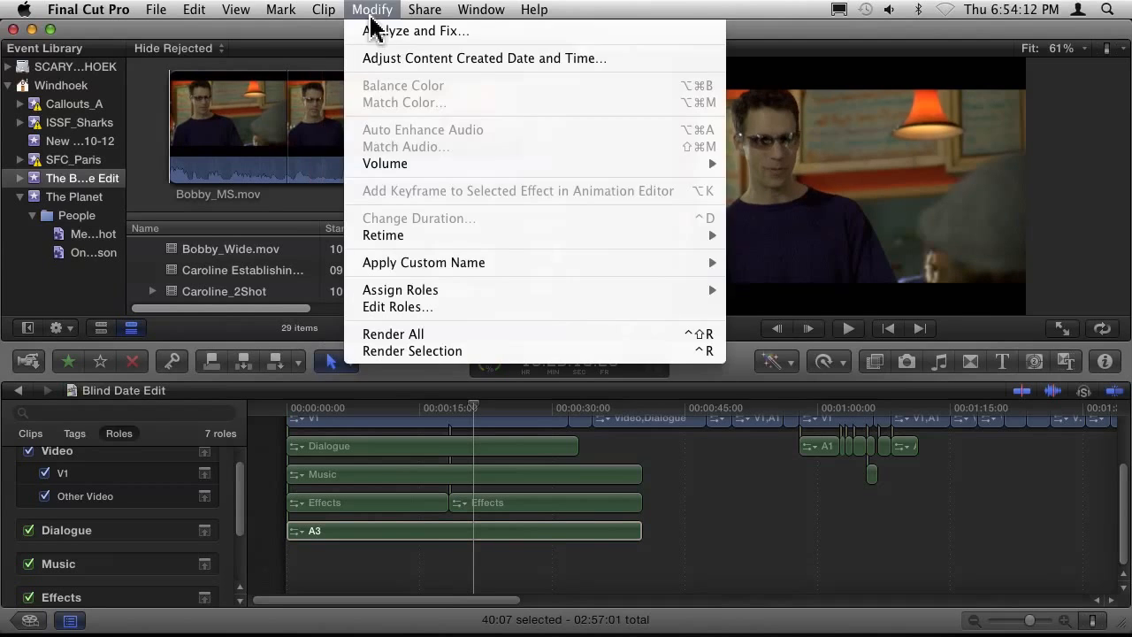
pyautogui.moveTo(421, 296)
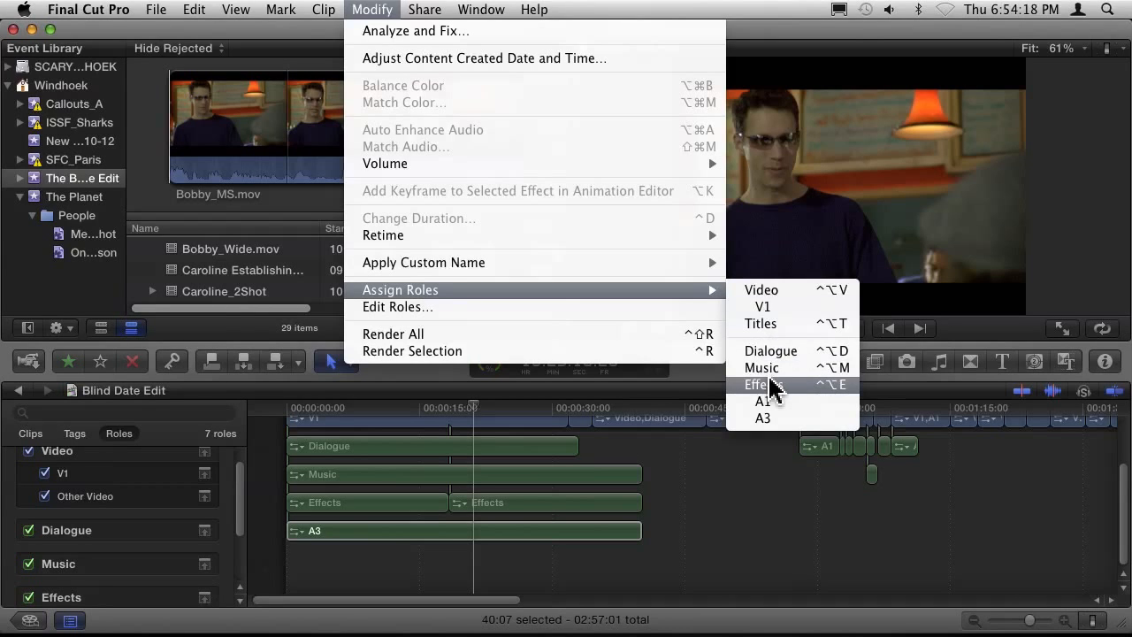
pyautogui.click(769, 385)
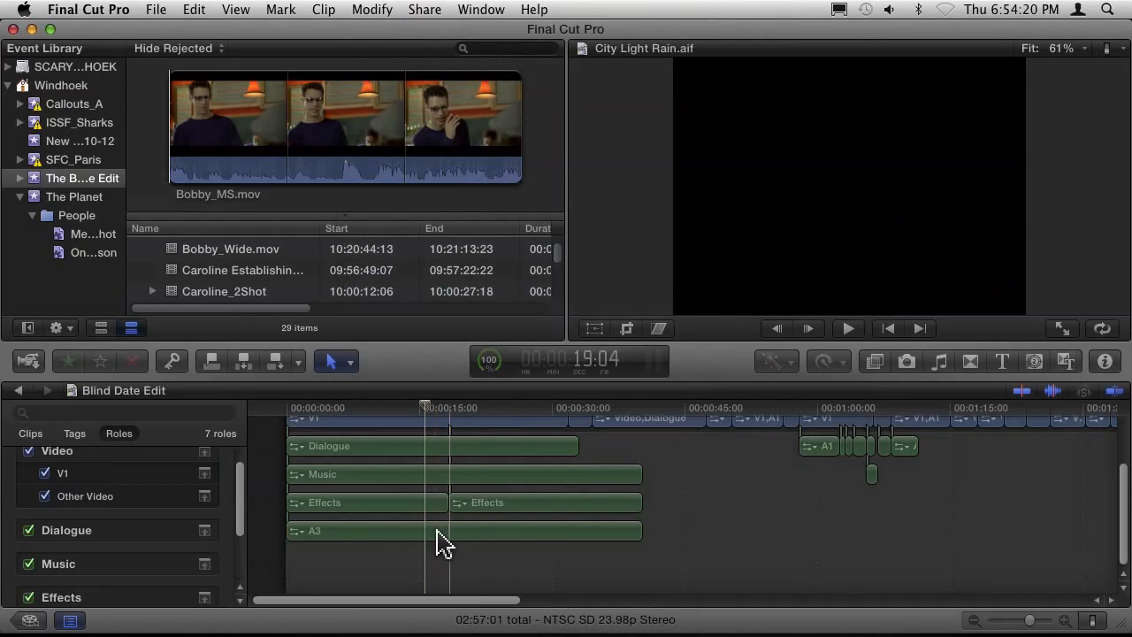
# Reselect the connected A3 audio clip below the Effects clips and assign it the Effects role.
pyautogui.click(489, 502)
pyautogui.click(465, 475)
pyautogui.click(460, 534)
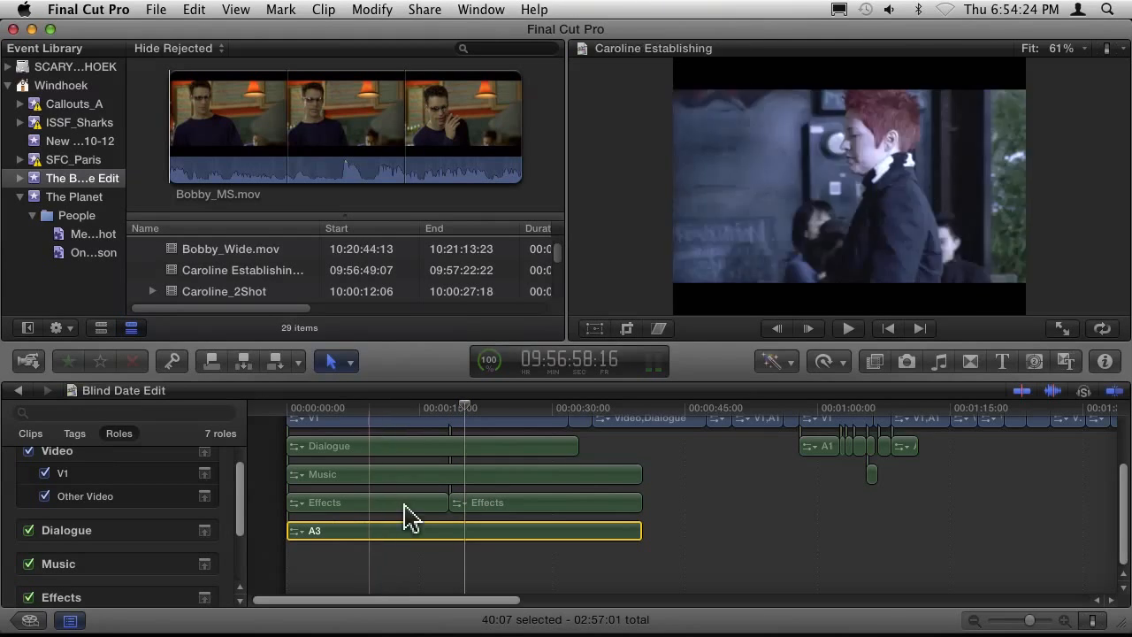
pyautogui.click(371, 14)
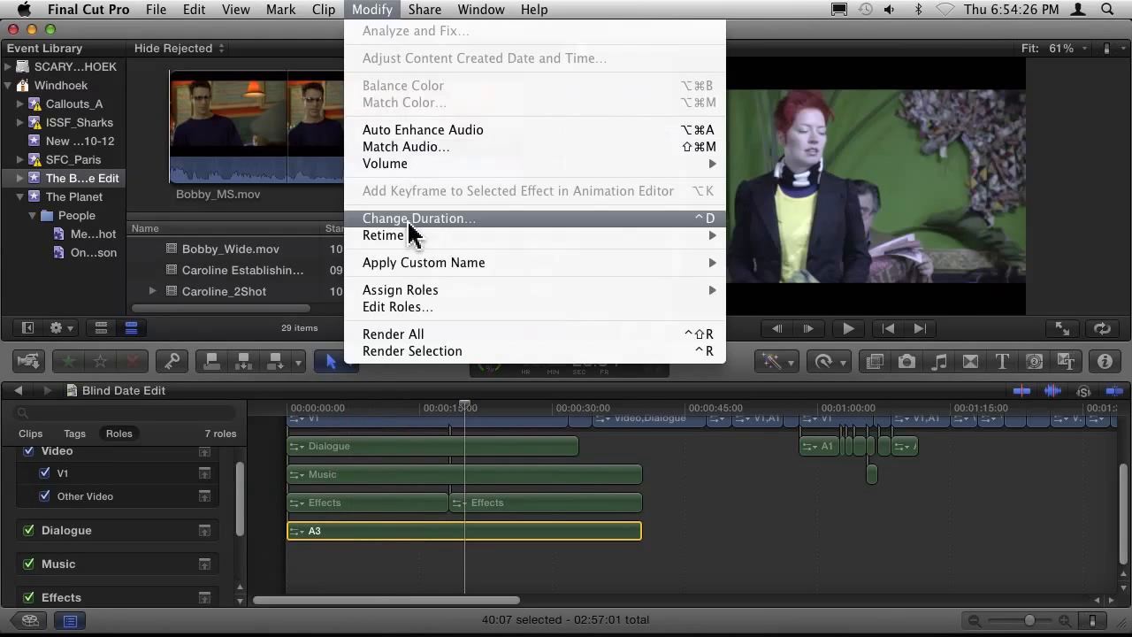
pyautogui.moveTo(420, 292)
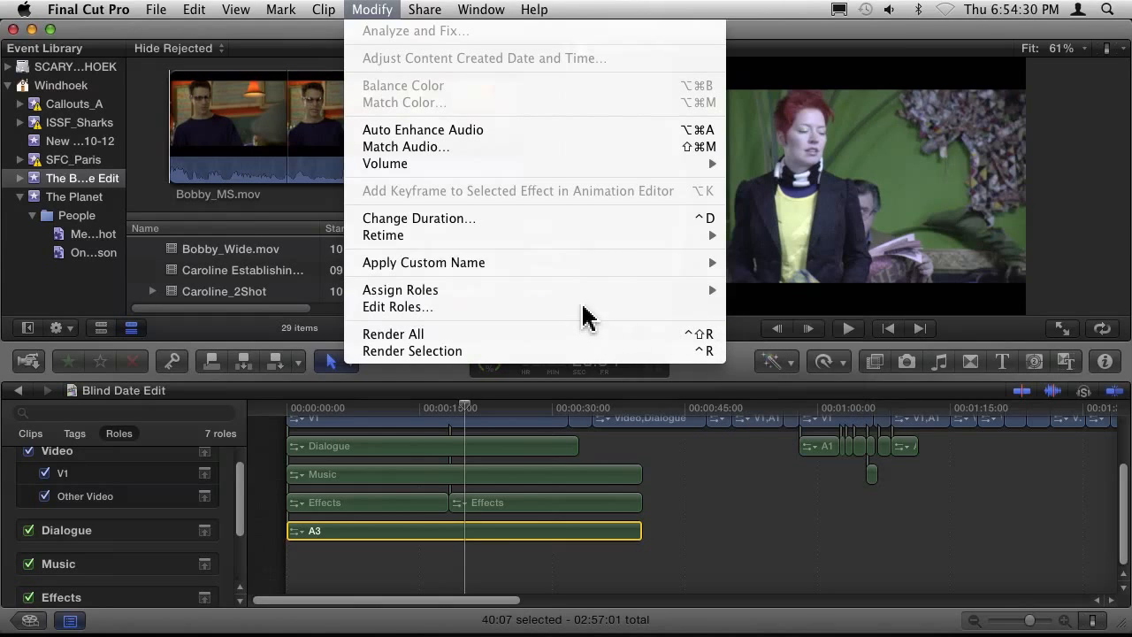
pyautogui.moveTo(576, 295)
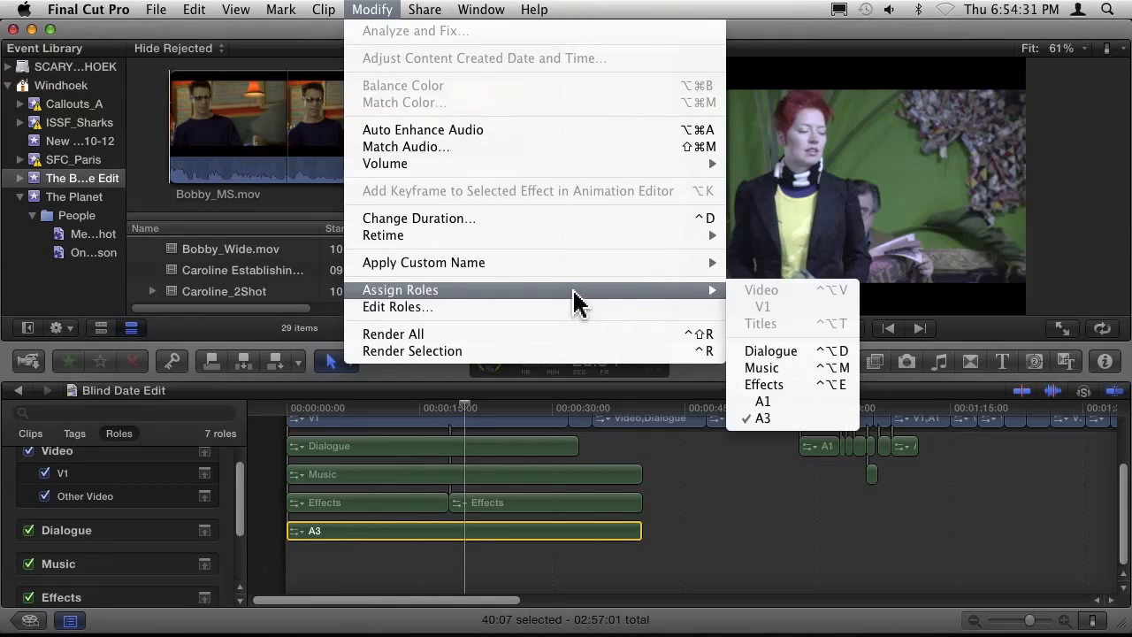
pyautogui.click(797, 386)
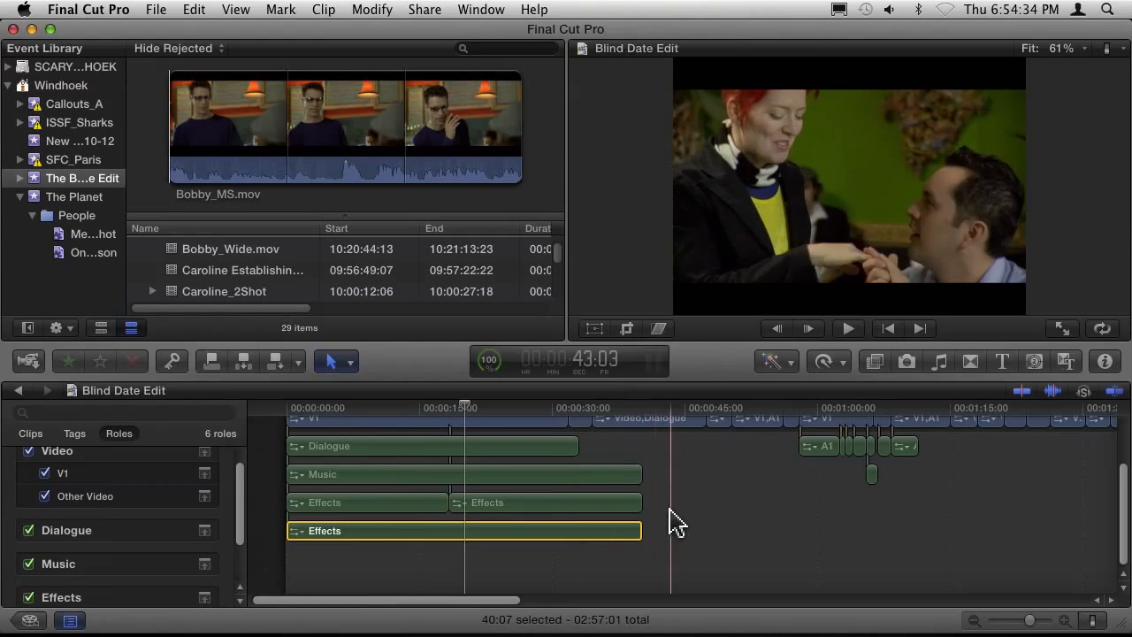
# Select the lowest connected Effects clip and highlight all clips with the Effects role from the timeline index.
pyautogui.click(696, 529)
pyautogui.click(417, 531)
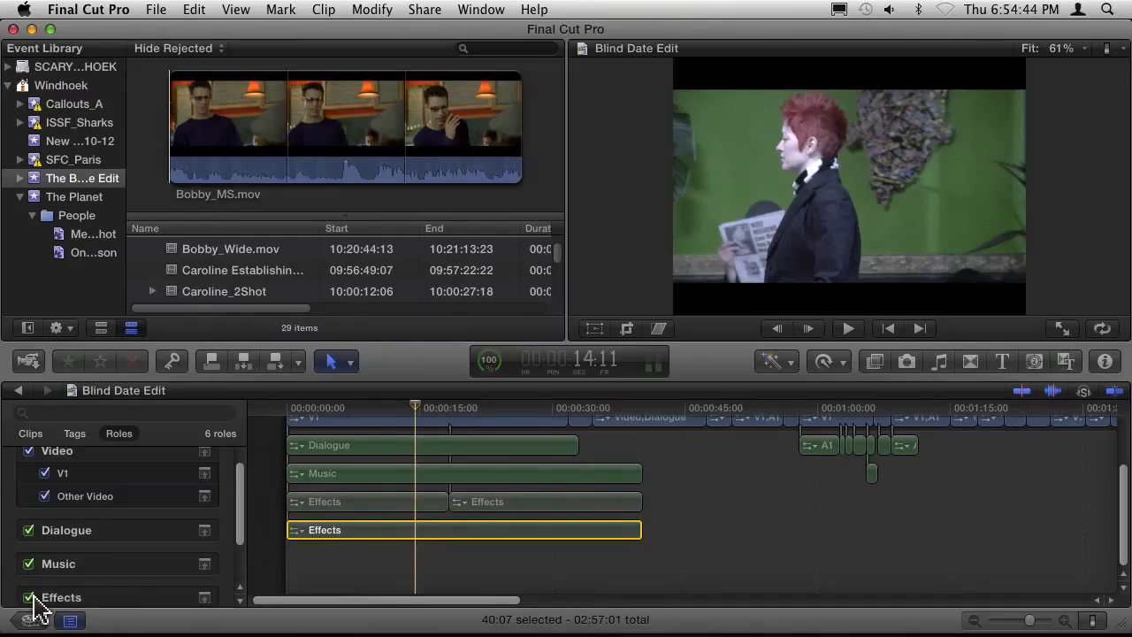
pyautogui.scroll(-3, 241, 522)
pyautogui.click(114, 551)
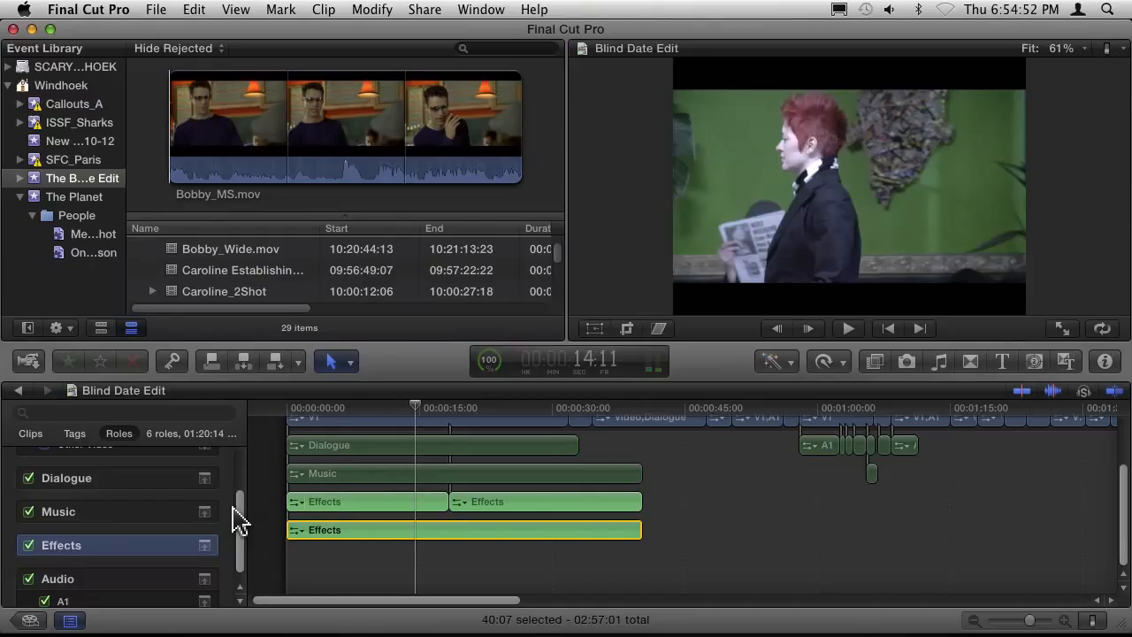
pyautogui.scroll(-1, 241, 522)
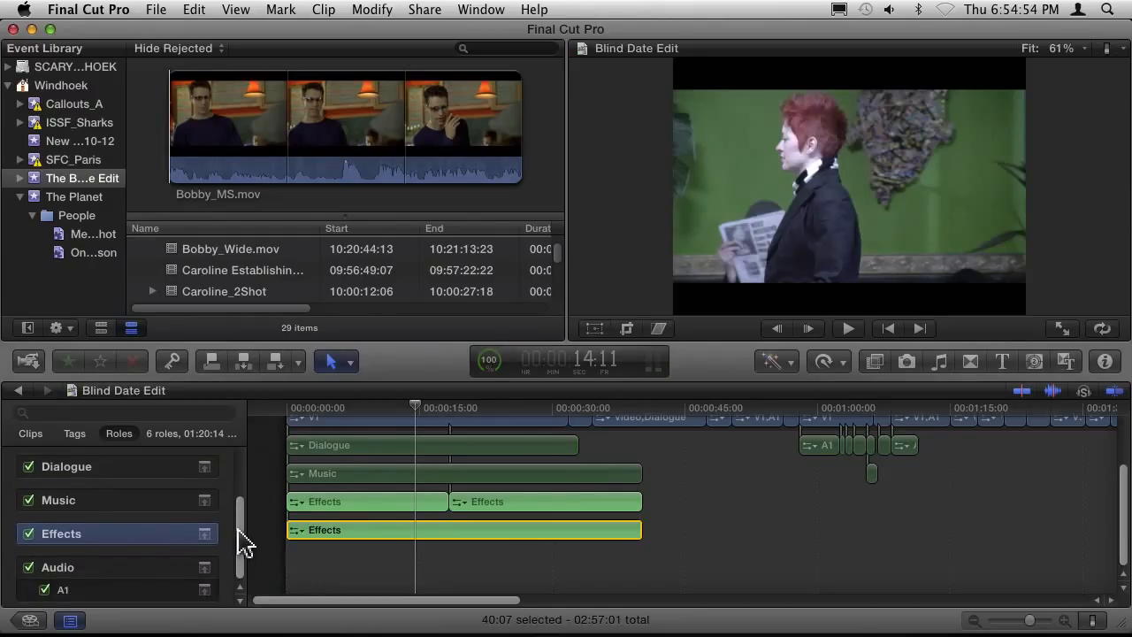
# Toggle playback of the Effects role off and on several times, leaving the role turned off.
pyautogui.click(29, 534)
pyautogui.click(28, 535)
pyautogui.click(29, 534)
pyautogui.click(29, 535)
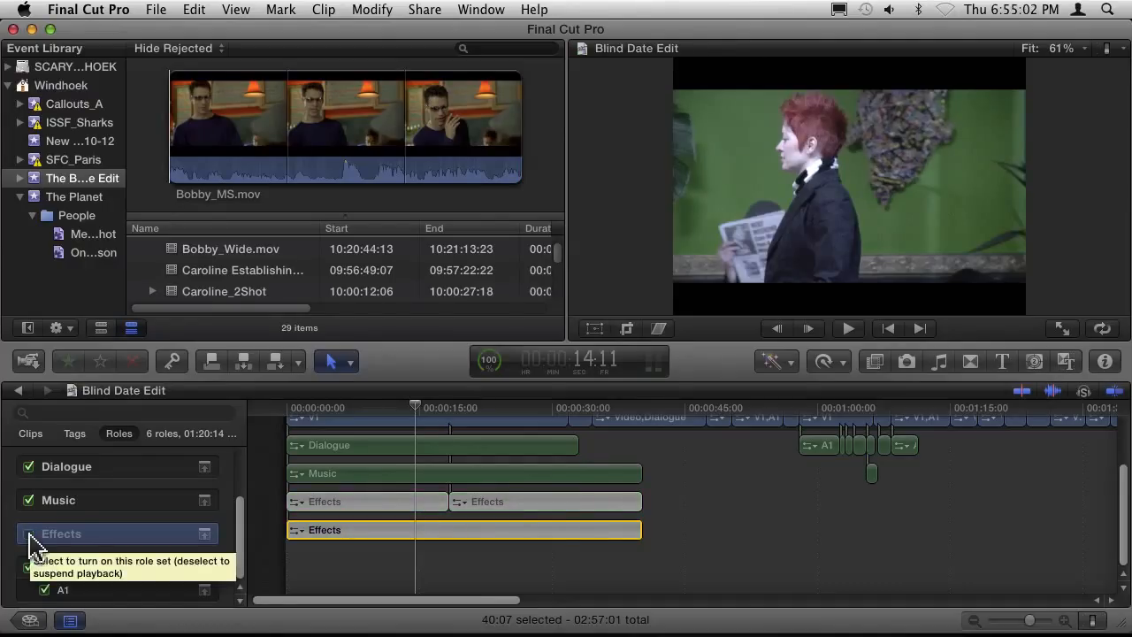
pyautogui.click(28, 534)
pyautogui.click(29, 534)
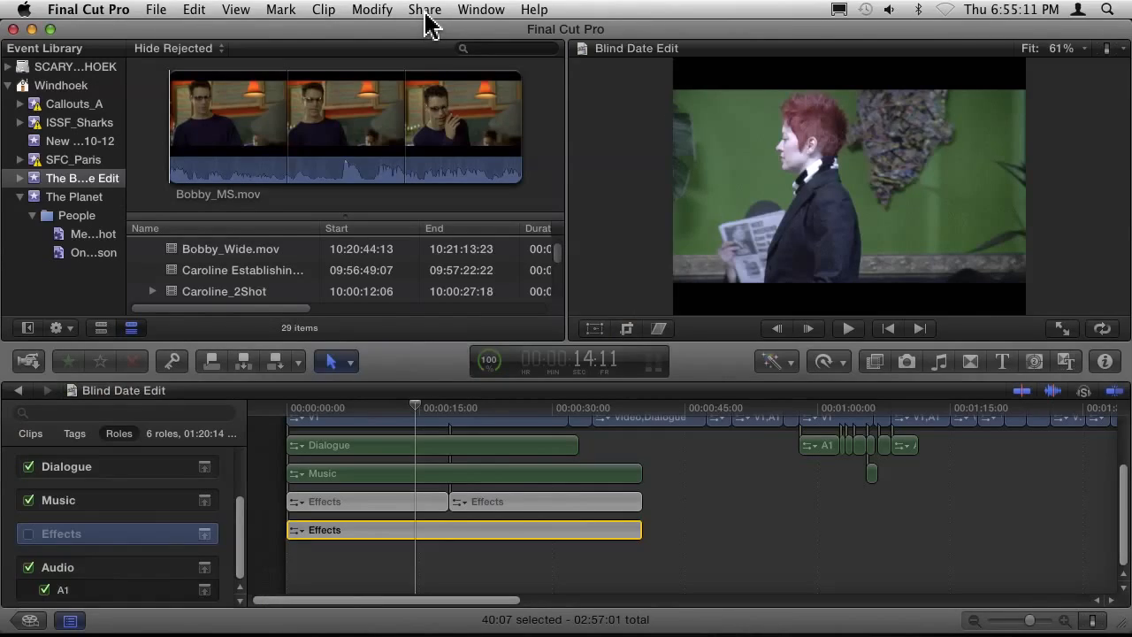
# Open the media export for Blind Date Edit and review its summary, options and Open with choices, keeping None.
pyautogui.click(424, 10)
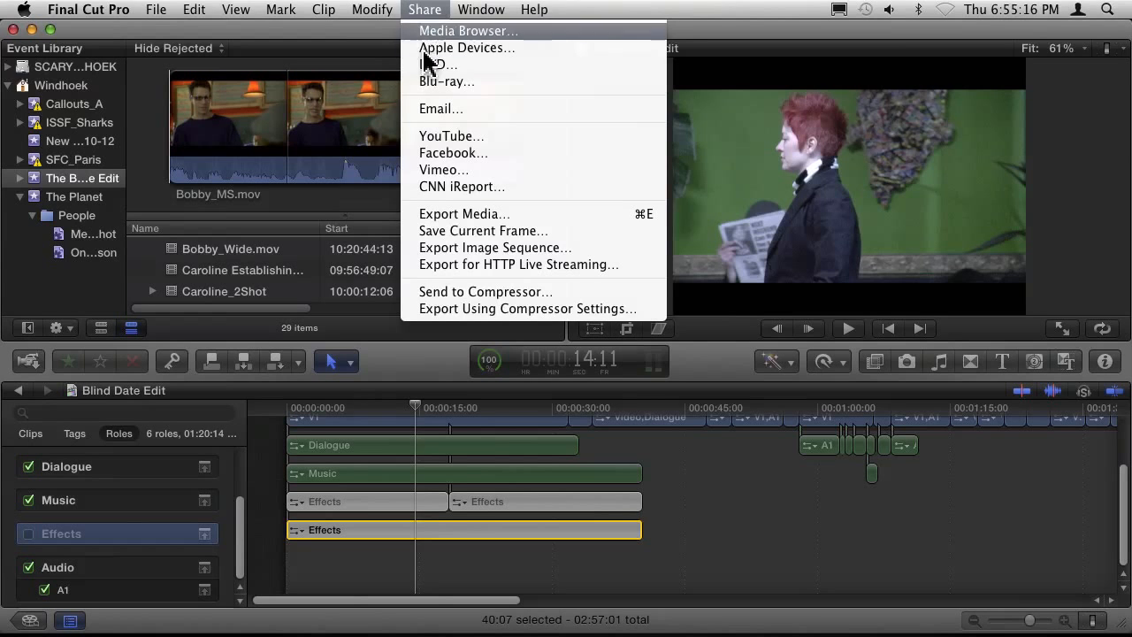
pyautogui.click(442, 215)
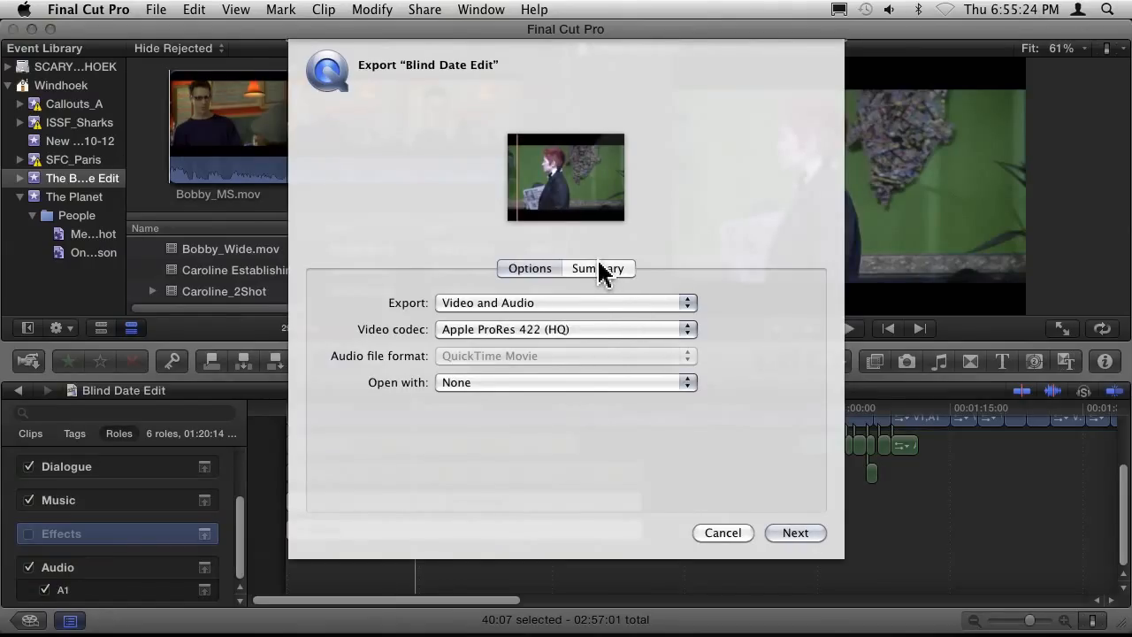
pyautogui.click(598, 271)
pyautogui.click(529, 269)
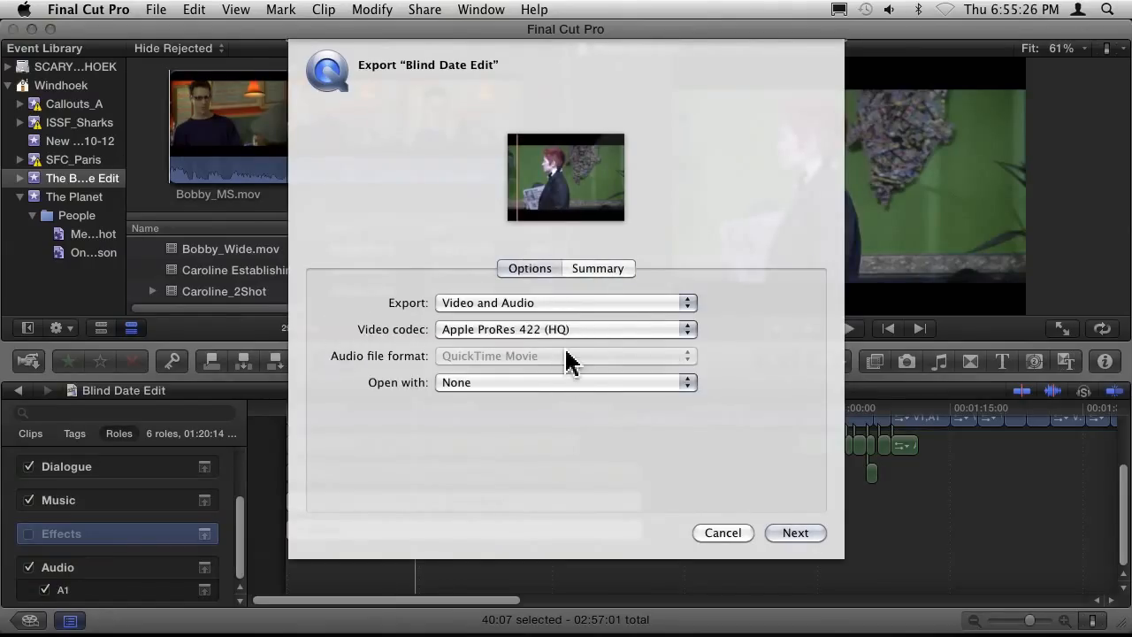
pyautogui.click(543, 383)
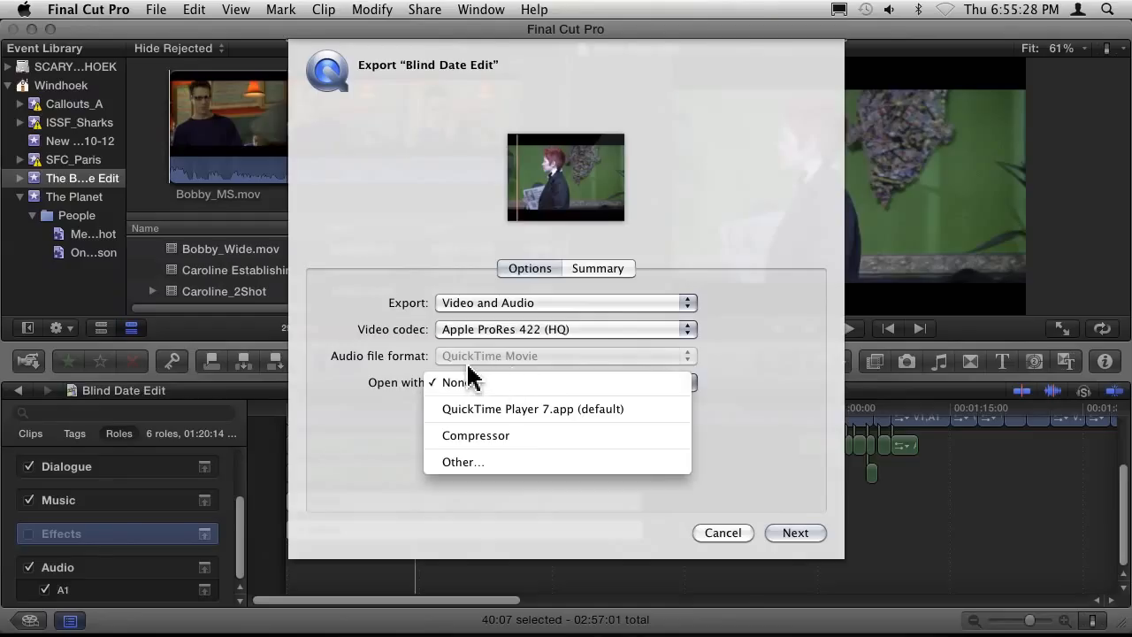
pyautogui.click(545, 383)
# Set the export type to Roles As Separate Files and display the role file assignments.
pyautogui.click(511, 303)
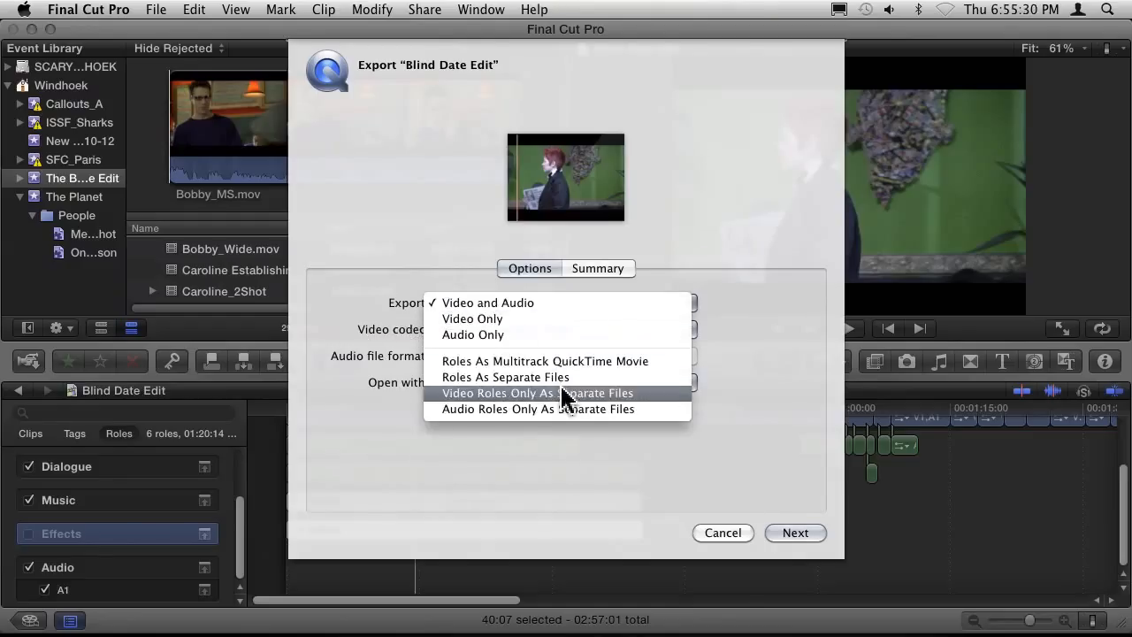
pyautogui.click(650, 384)
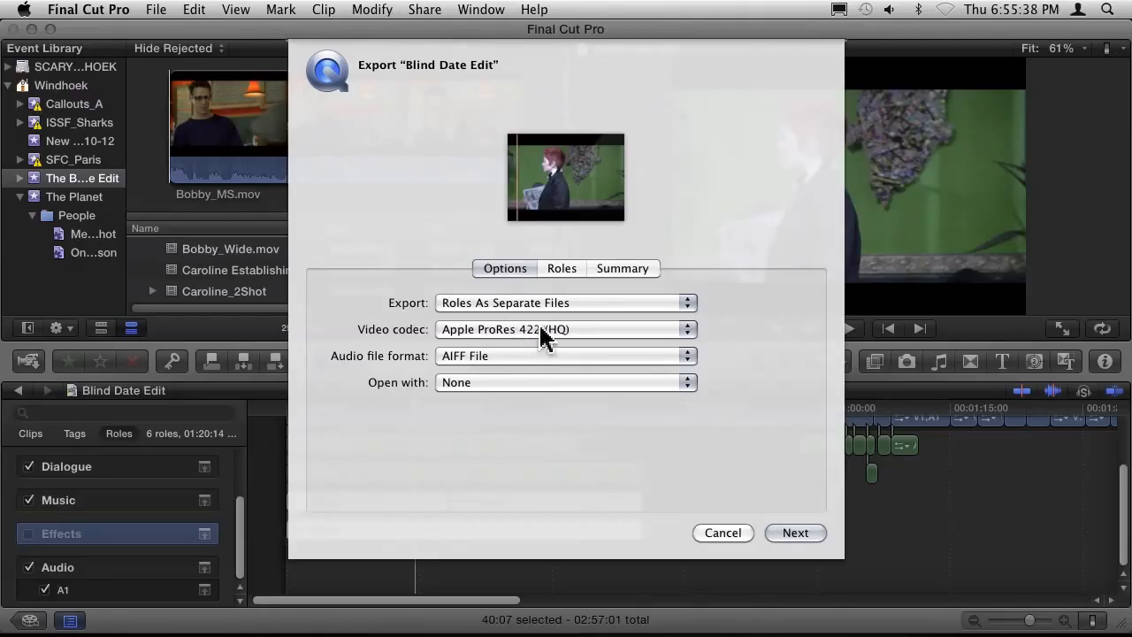
pyautogui.click(571, 276)
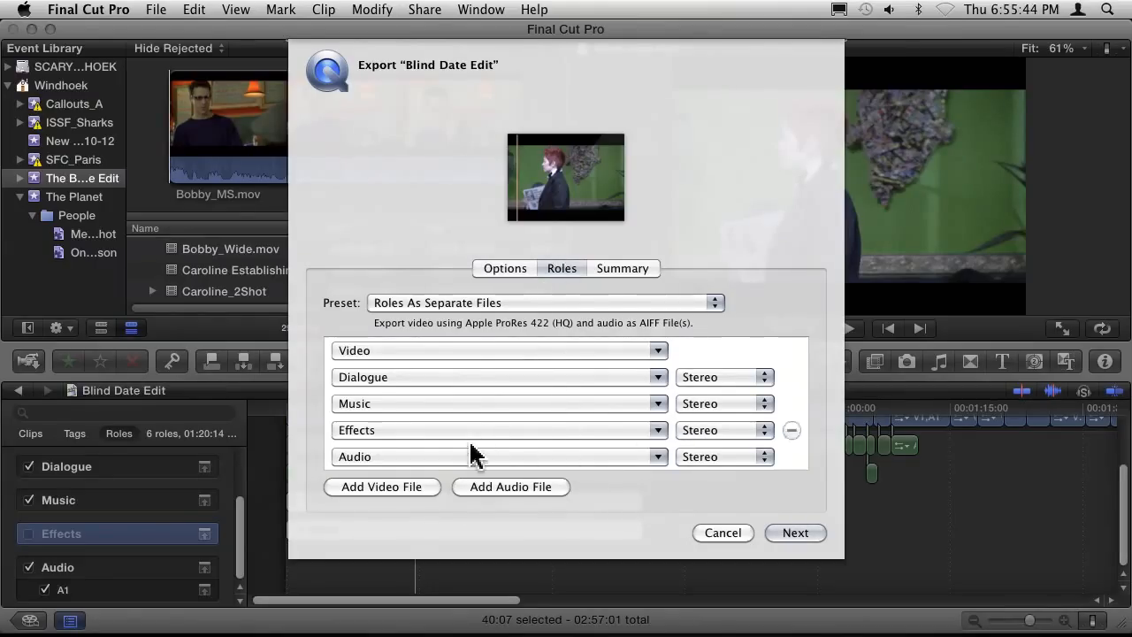
# Add the Effects role to the Music audio file and cancel the export.
pyautogui.click(458, 407)
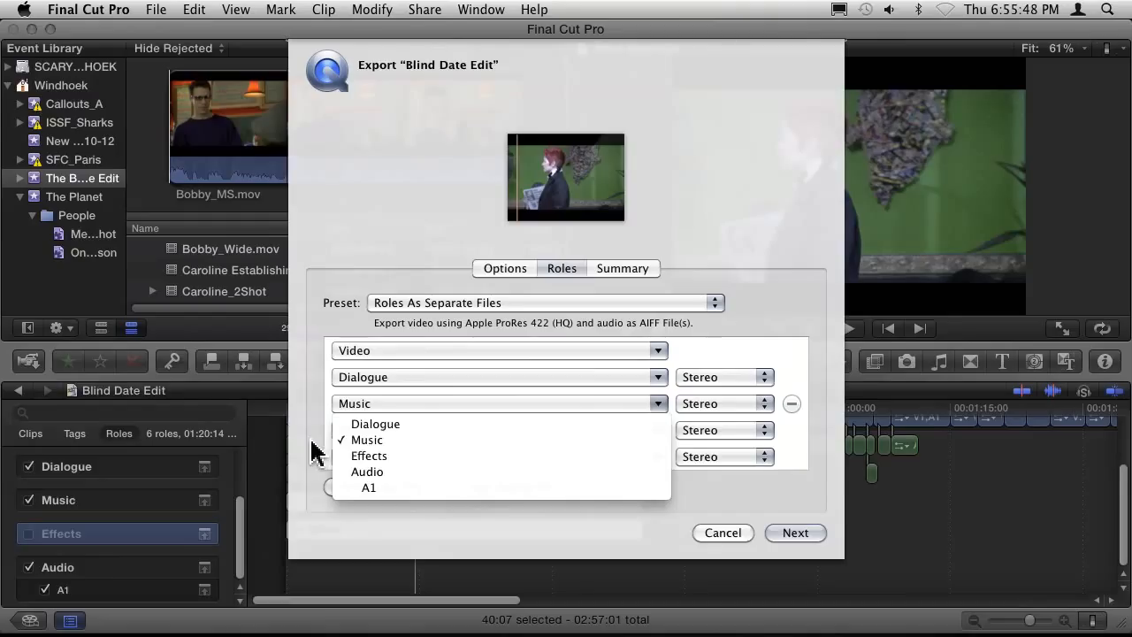
pyautogui.click(364, 455)
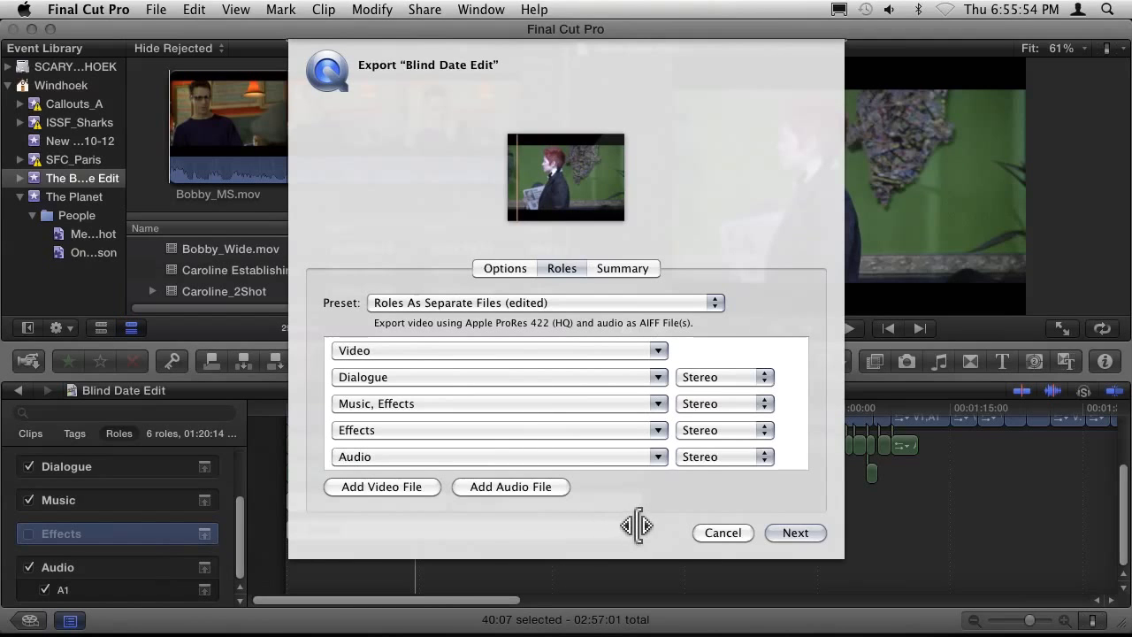
pyautogui.click(718, 533)
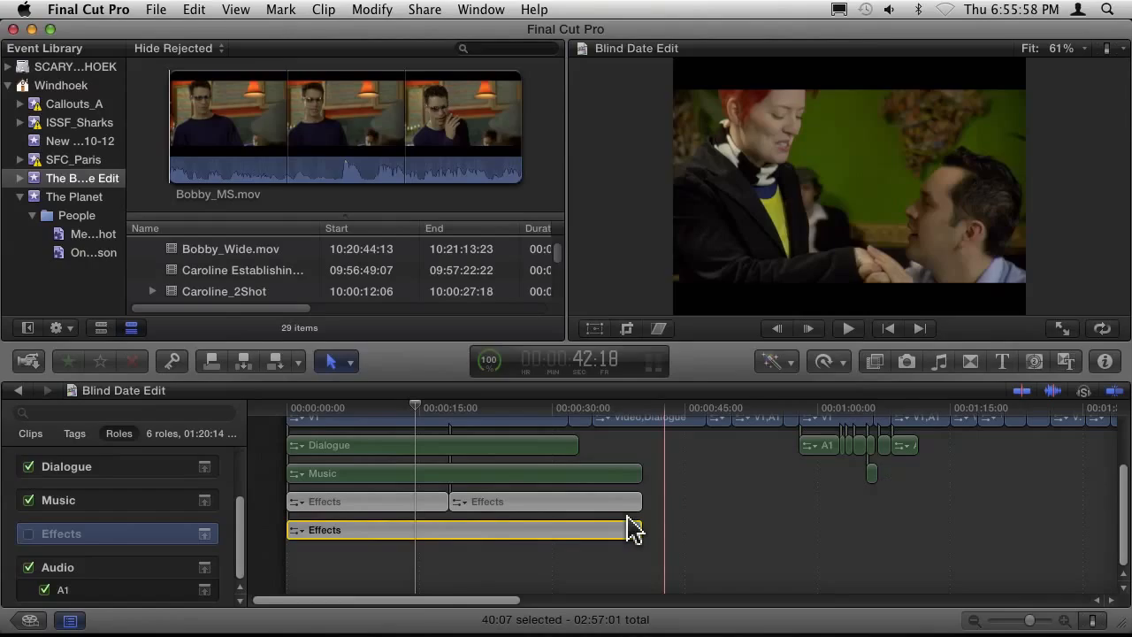
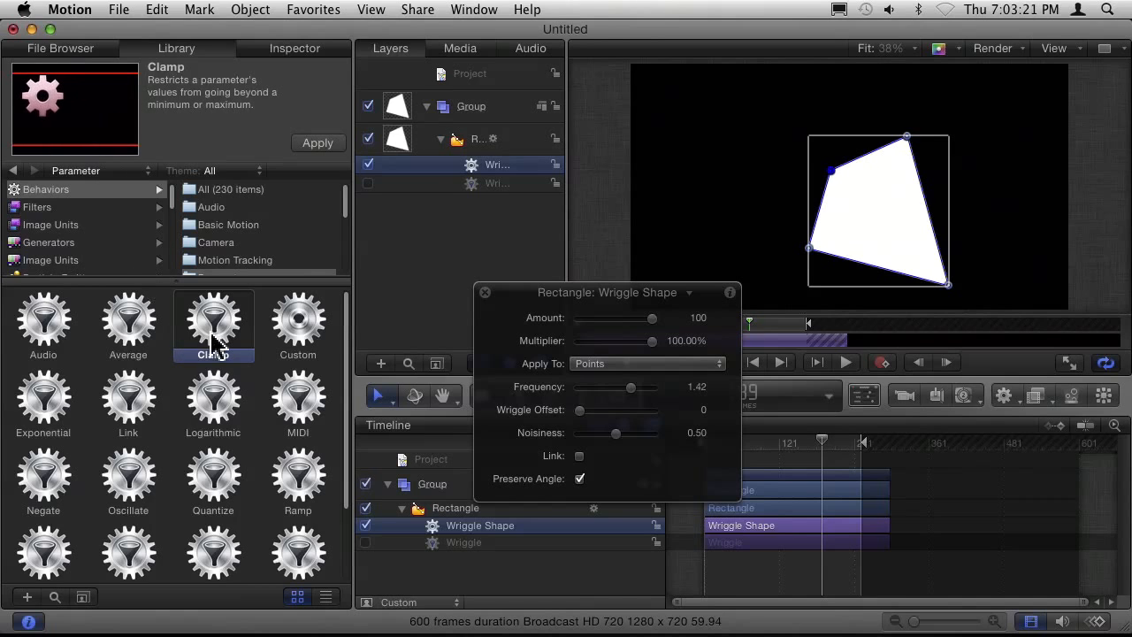
# Preview the Logarithmic, Exponential and Quantize parameter behaviors in the library.
pyautogui.click(209, 426)
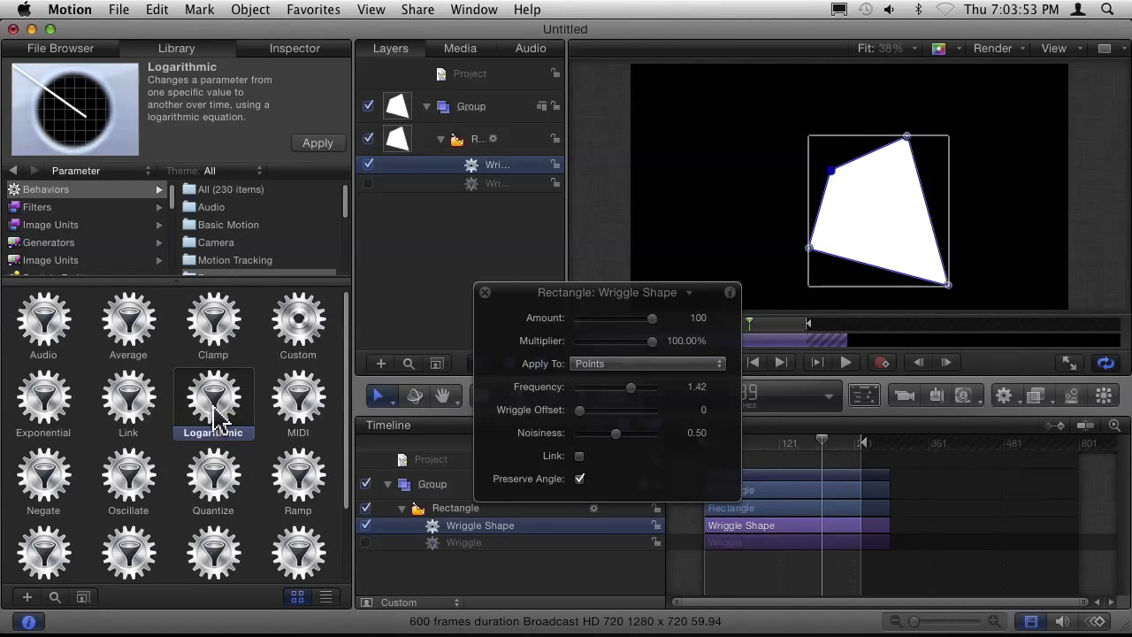
pyautogui.click(46, 405)
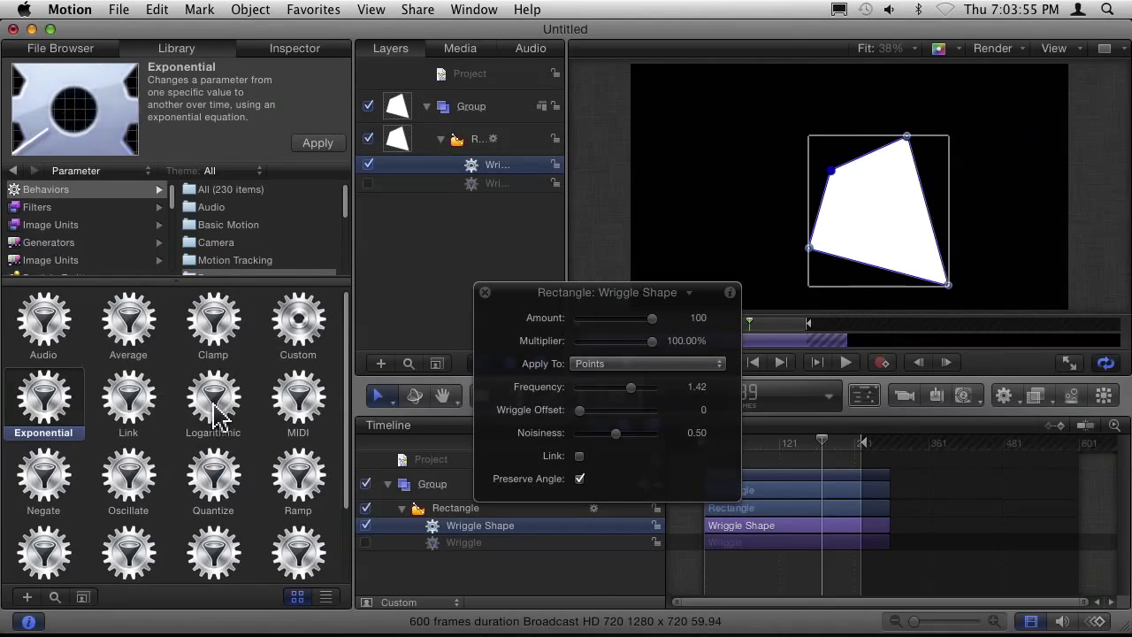
pyautogui.click(219, 416)
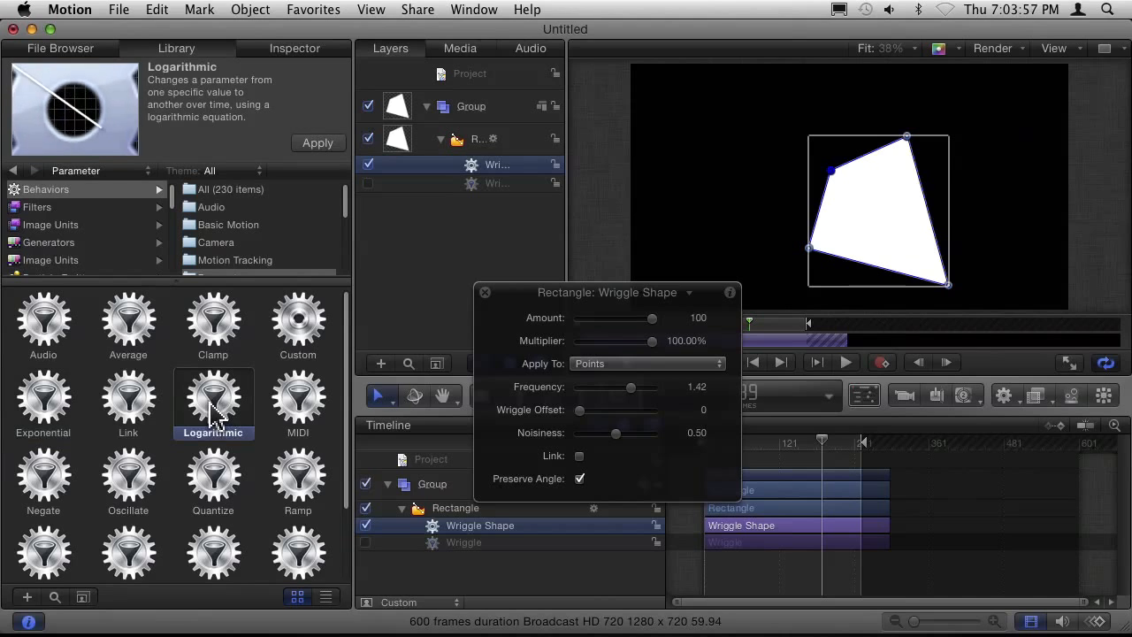
pyautogui.click(45, 397)
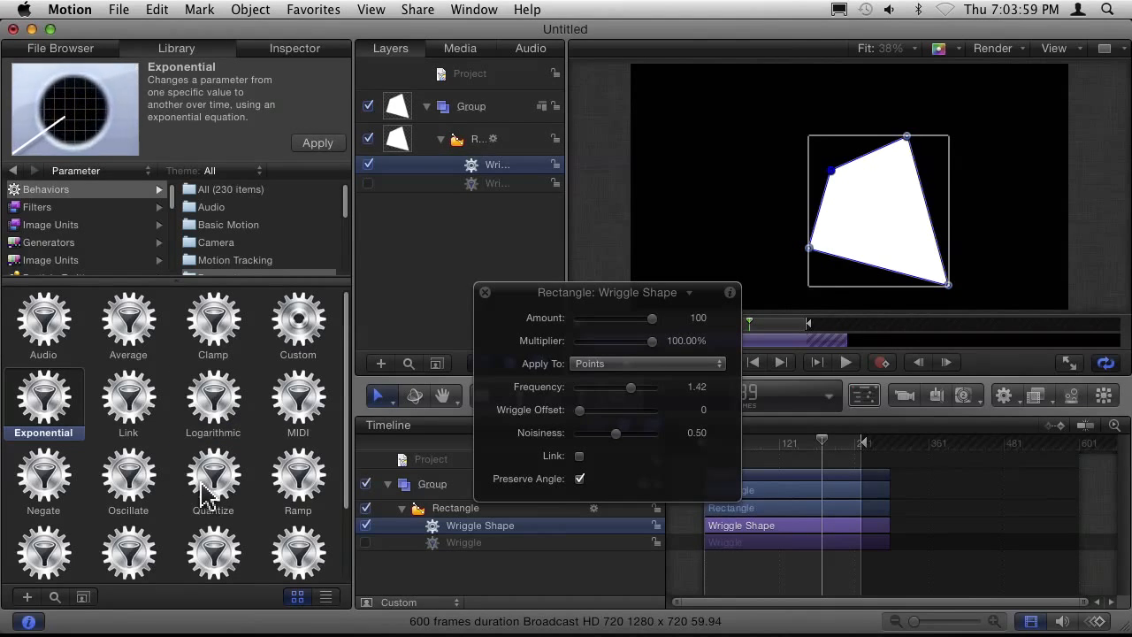
pyautogui.click(206, 493)
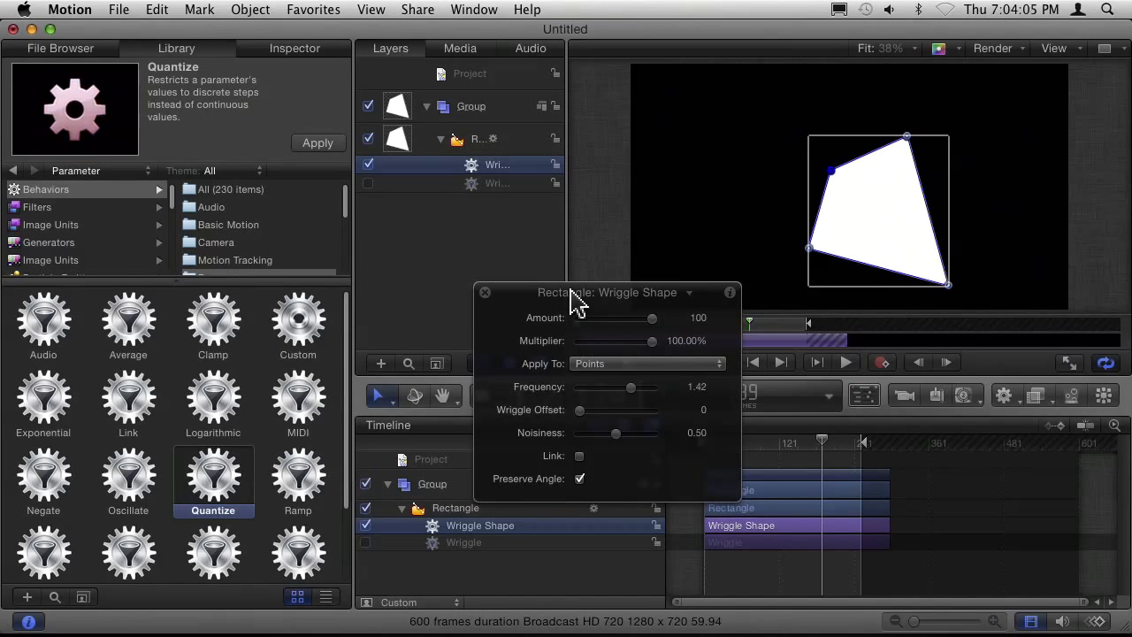
# Move the HUD clear of the canvas, place the rectangle at the canvas's upper left, and record position keyframes at frames 189 and 59.
pyautogui.moveTo(573, 301); pyautogui.dragTo(173, 288)
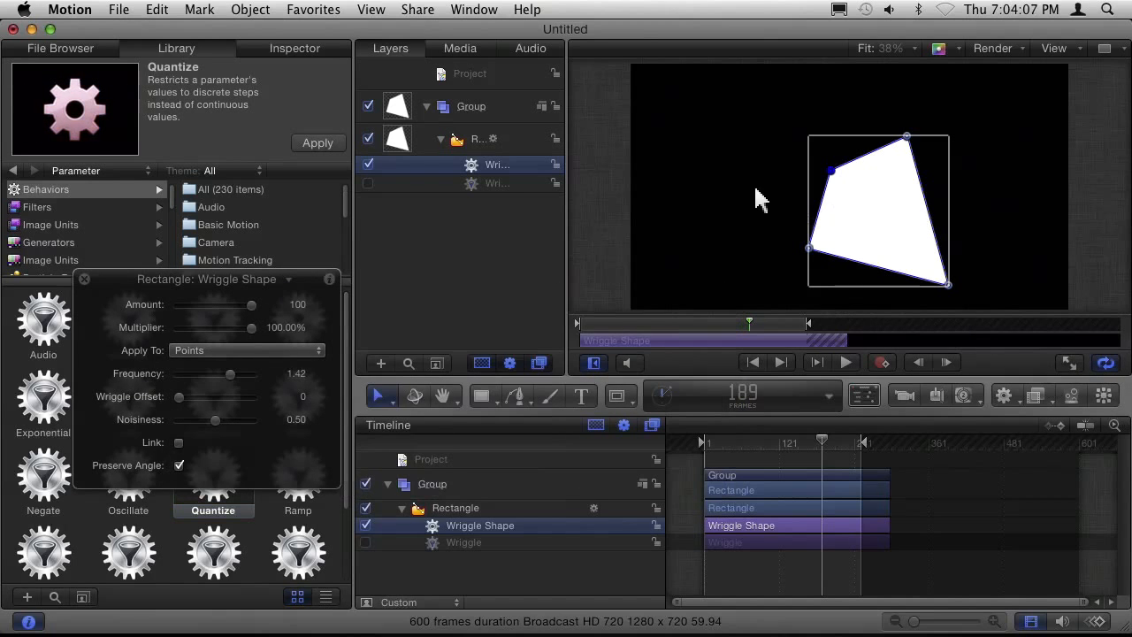
pyautogui.click(465, 141)
pyautogui.moveTo(867, 220); pyautogui.dragTo(708, 178)
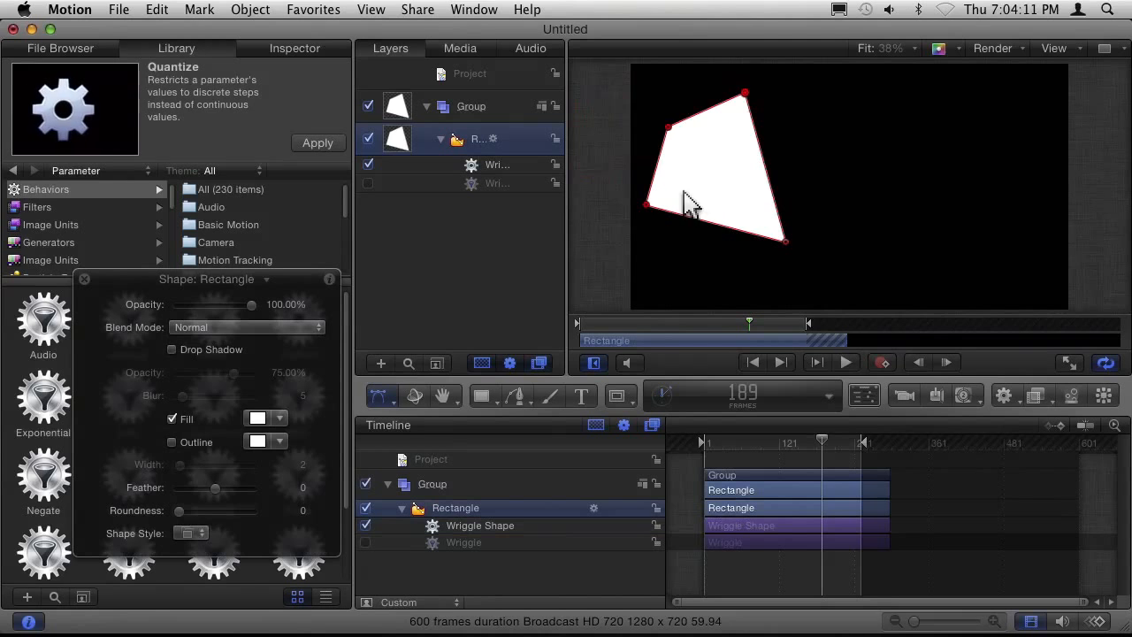
pyautogui.moveTo(706, 184); pyautogui.dragTo(938, 161)
pyautogui.moveTo(768, 323); pyautogui.dragTo(632, 324)
pyautogui.moveTo(791, 197); pyautogui.dragTo(847, 272)
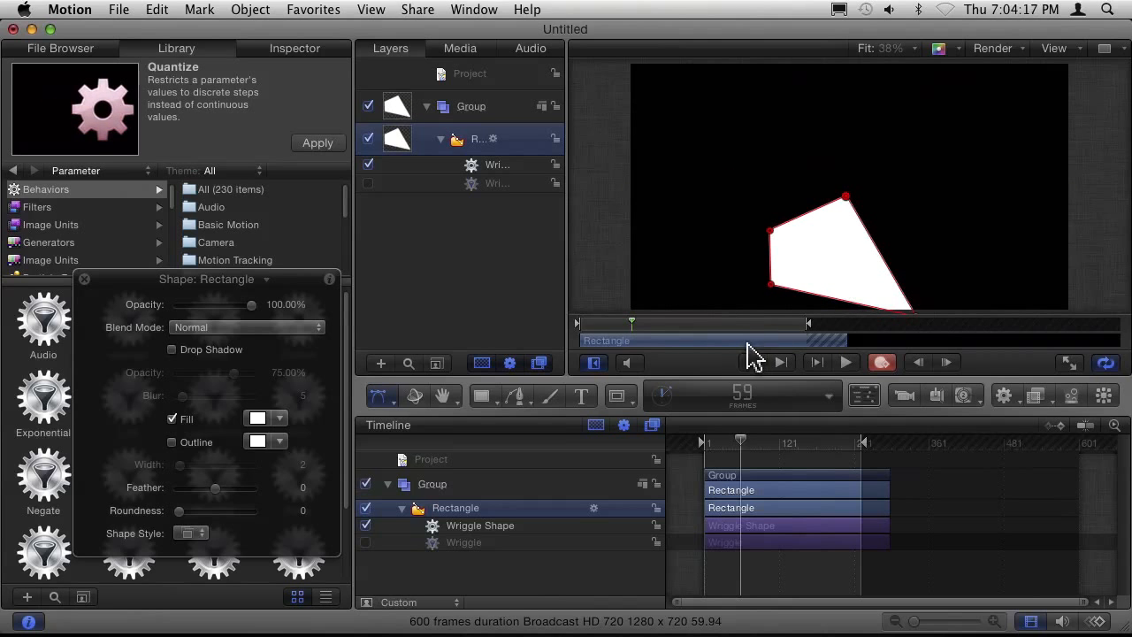
# Scrub through the rectangle's movement and check the canvas overlay options for Animation Path.
pyautogui.moveTo(580, 331); pyautogui.dragTo(705, 347)
pyautogui.click(1055, 50)
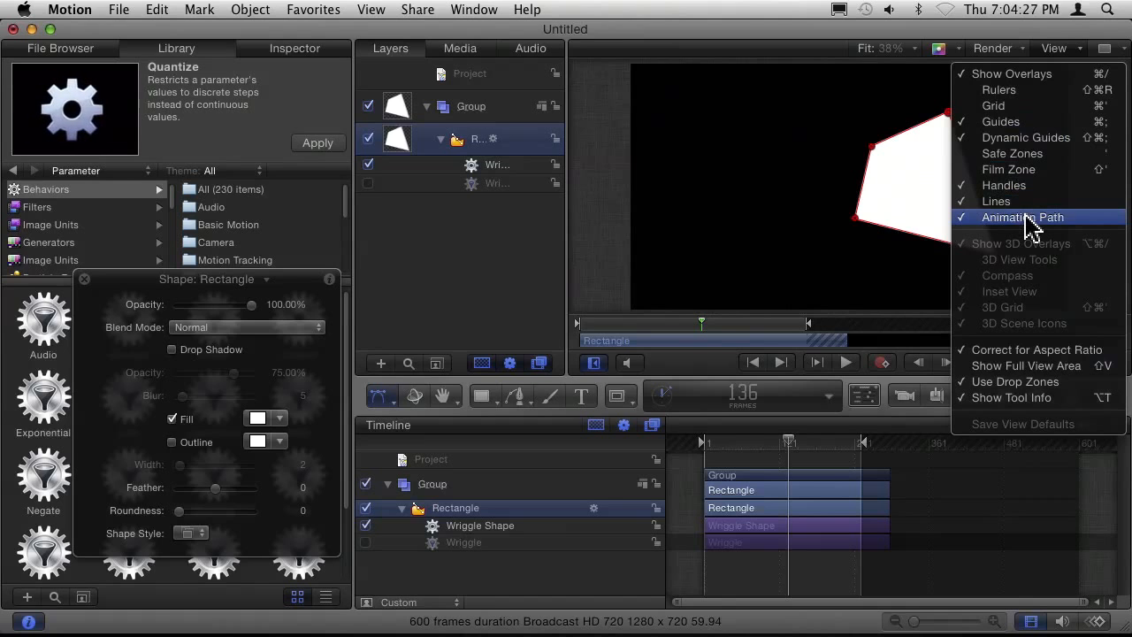
pyautogui.click(1052, 57)
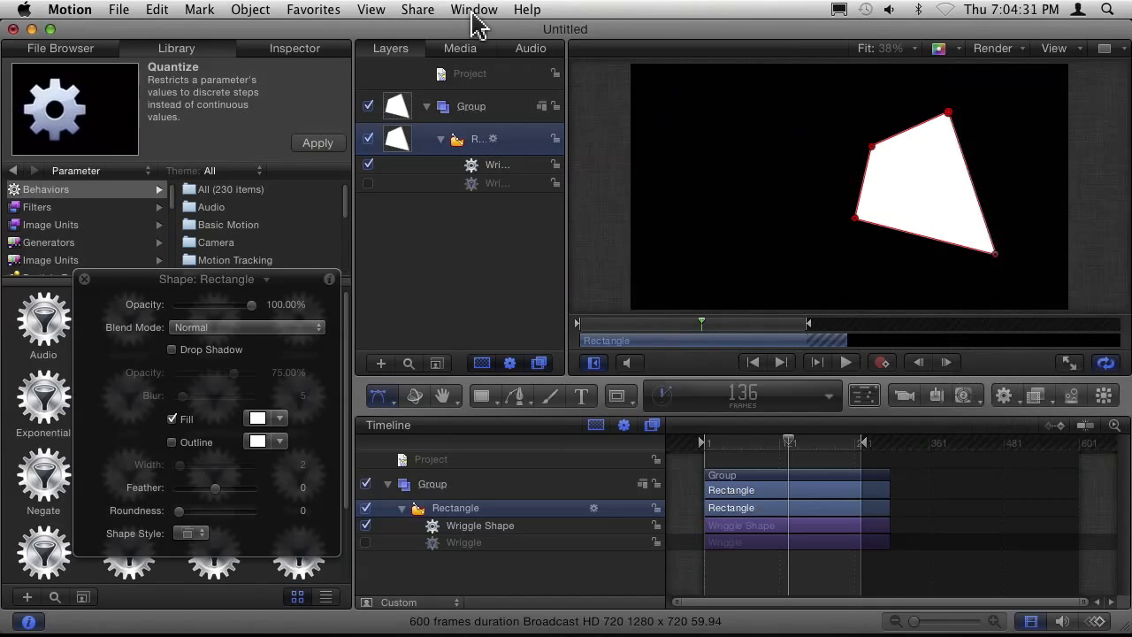
# Show an enlarged Keyframe Editor and display only the rectangle's Position.X curve by hiding the Y and Z curves.
pyautogui.click(473, 10)
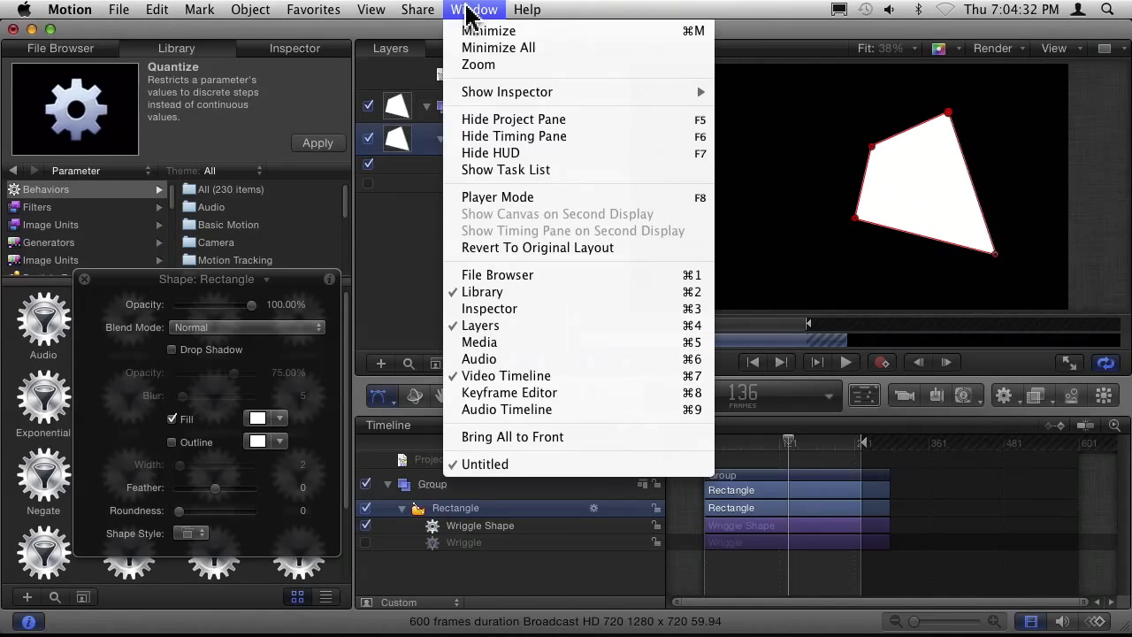
pyautogui.click(543, 392)
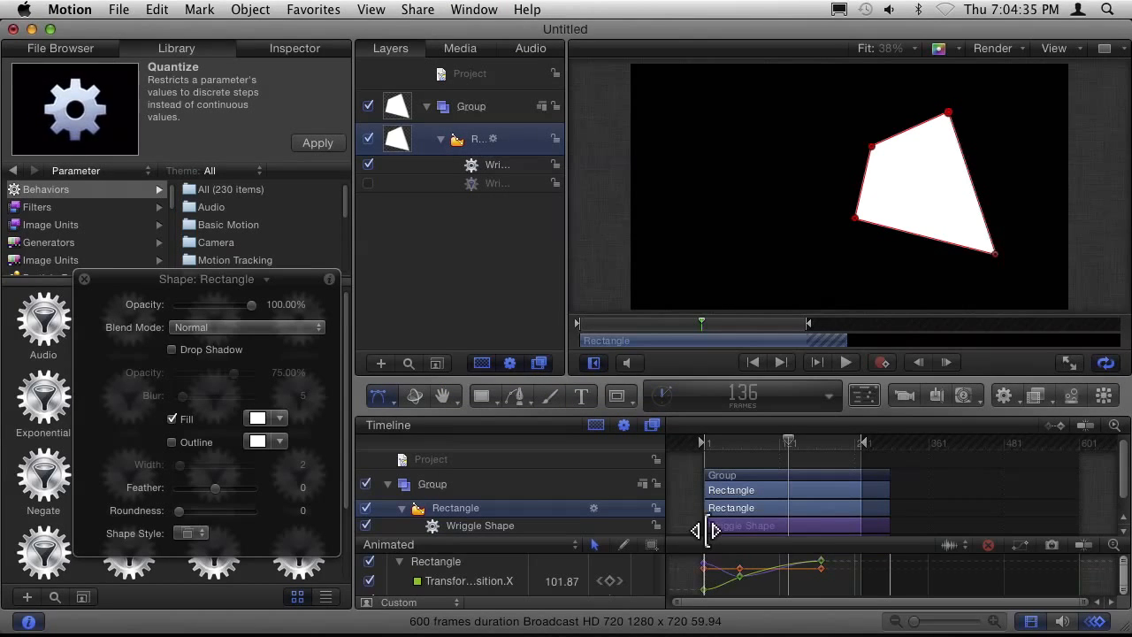
pyautogui.moveTo(704, 532); pyautogui.dragTo(718, 362)
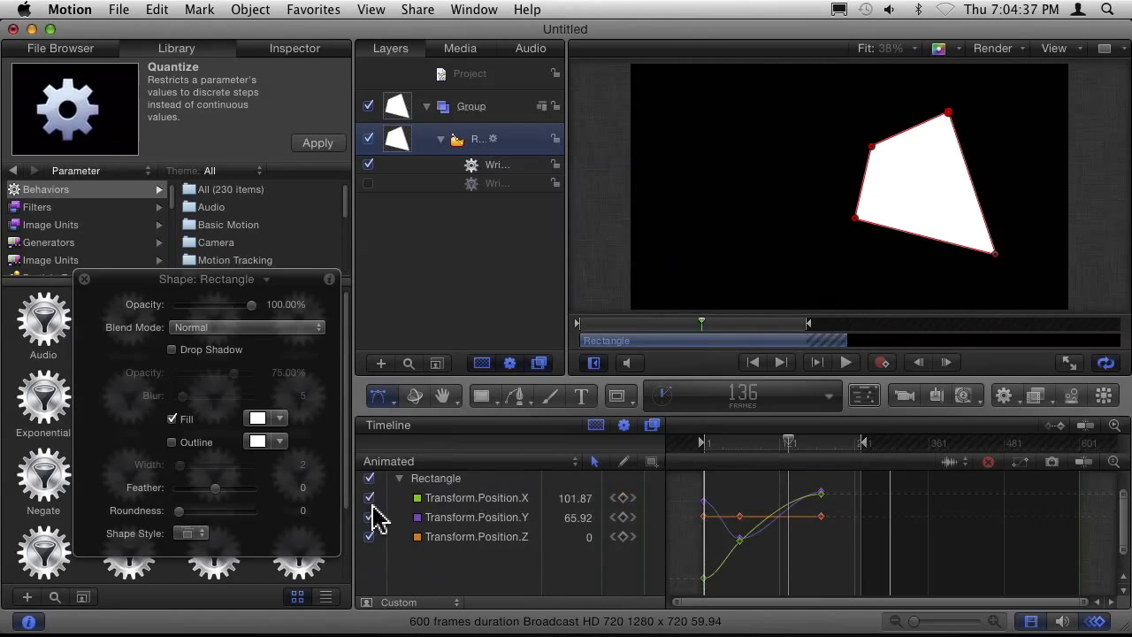
pyautogui.click(370, 516)
pyautogui.click(370, 537)
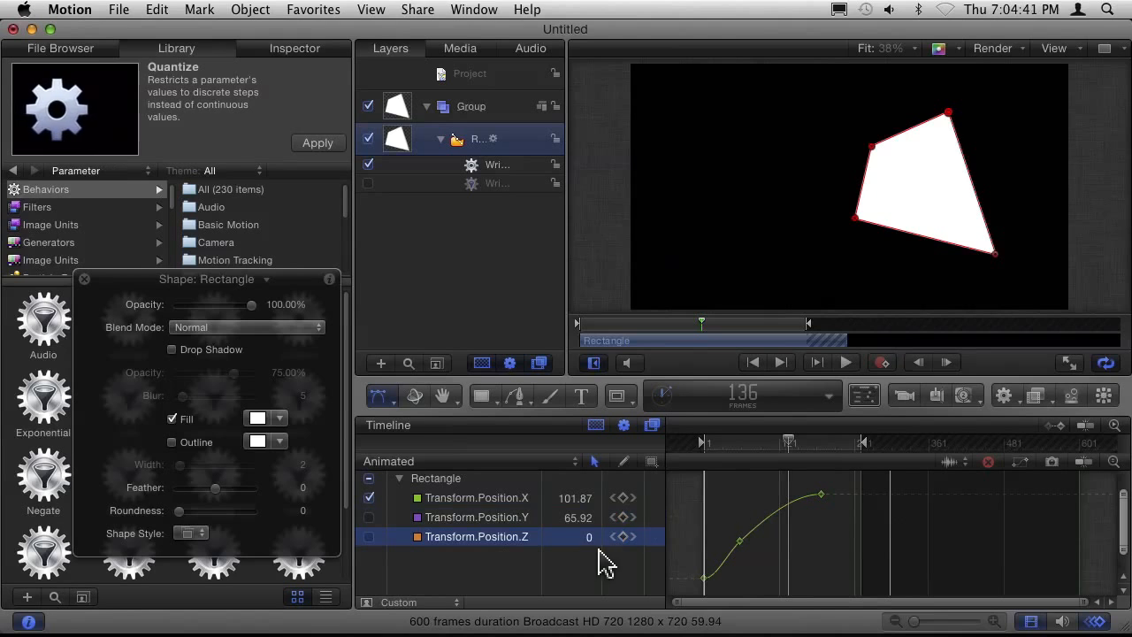
# Set the interpolation of the rectangle's Transform.Position.Z parameter to Constant.
pyautogui.click(656, 537)
pyautogui.moveTo(717, 492)
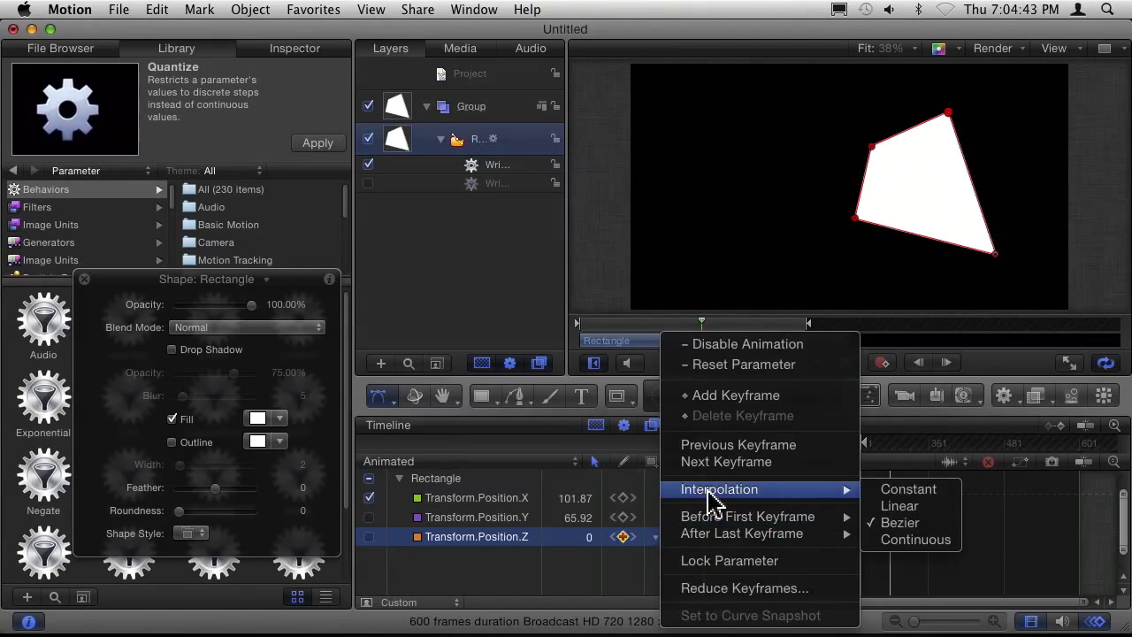
pyautogui.click(922, 493)
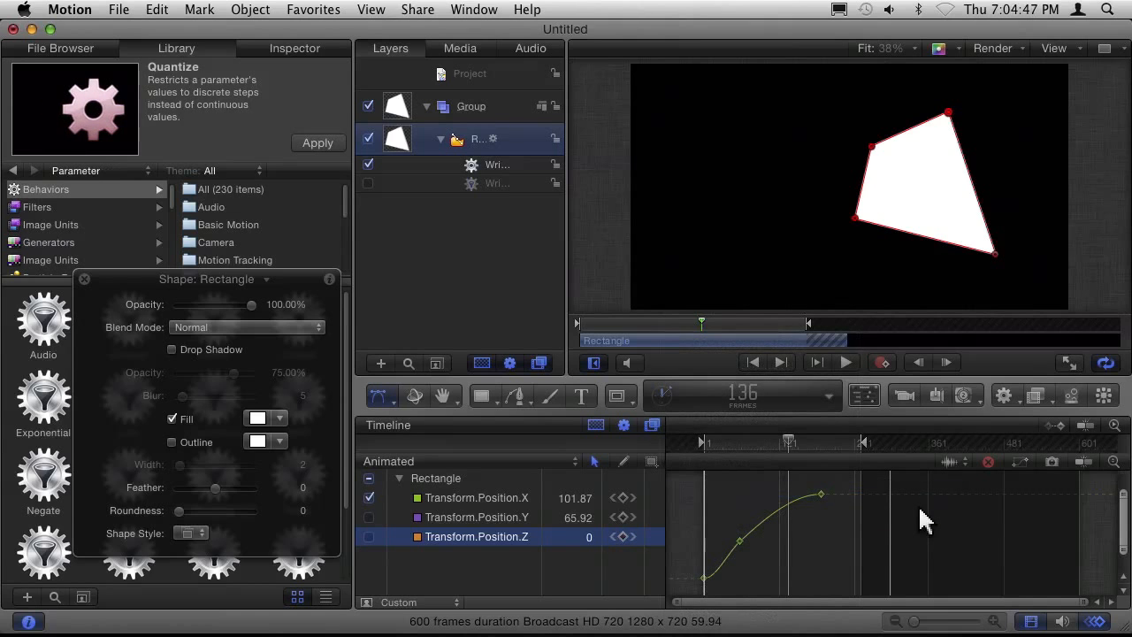
pyautogui.click(655, 541)
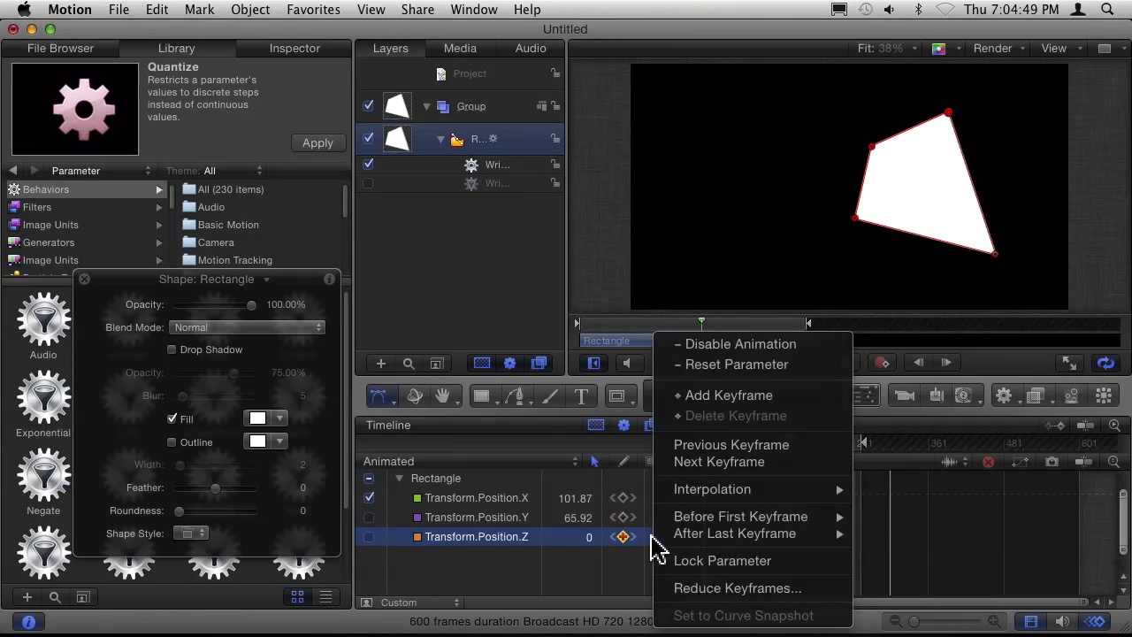
pyautogui.click(650, 537)
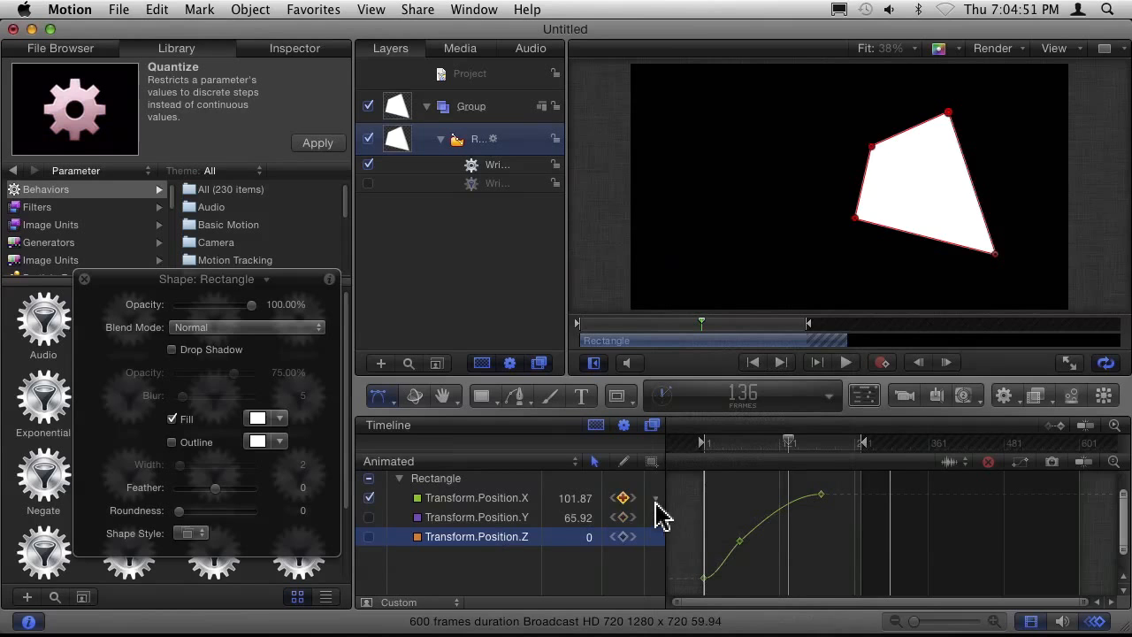
# Set the Transform.Position.X interpolation to Constant and scrub back to frame 1 to check the movement.
pyautogui.click(655, 501)
pyautogui.moveTo(719, 489)
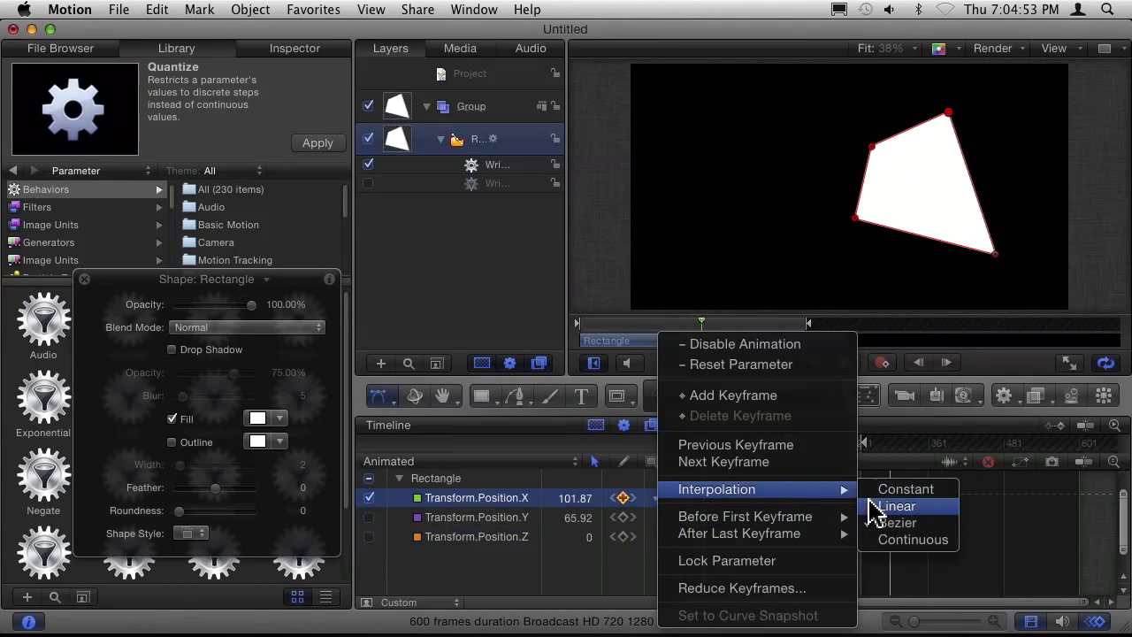
pyautogui.click(879, 492)
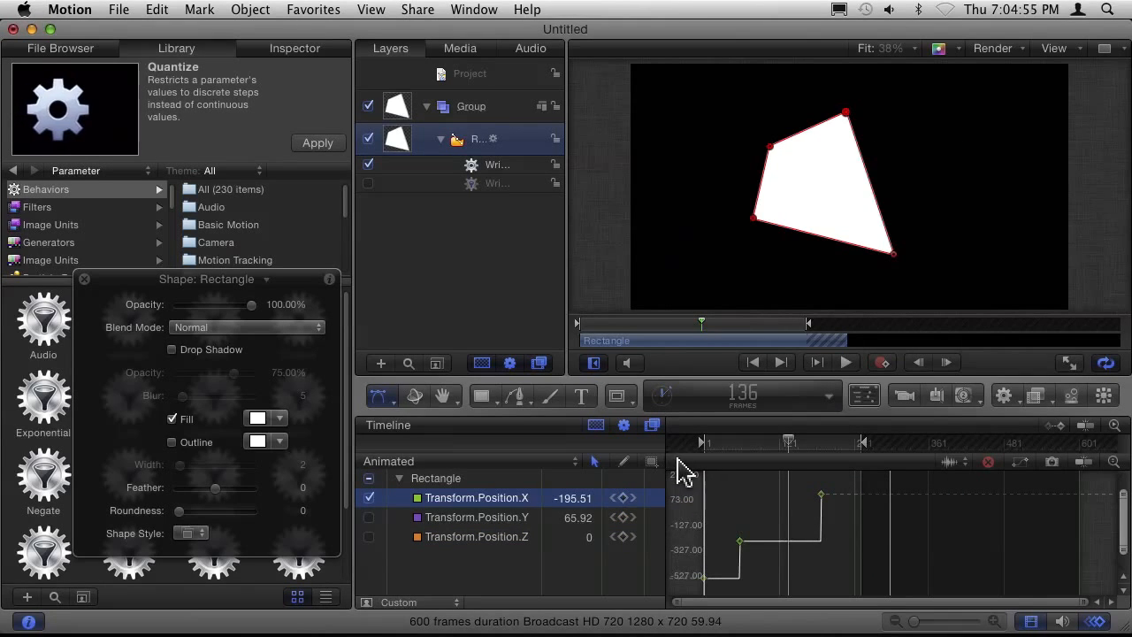
pyautogui.click(720, 448)
pyautogui.moveTo(741, 443); pyautogui.dragTo(679, 481)
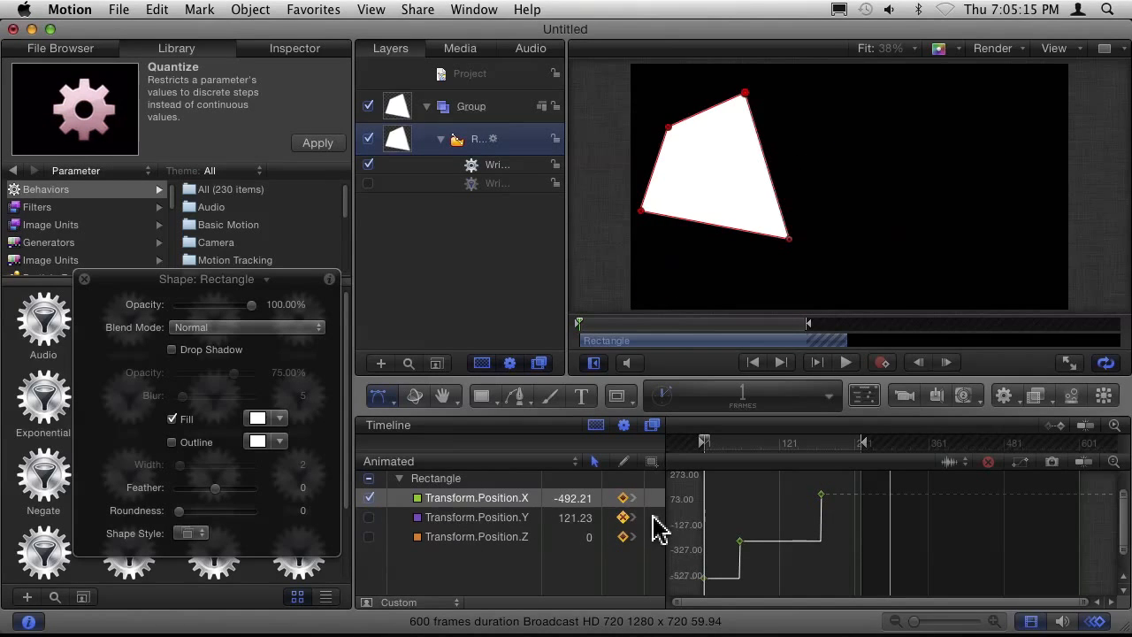
# Set the Transform.Position.Y interpolation to Constant and play the animation from the start, stopping it after previewing.
pyautogui.rightClick(652, 519)
pyautogui.moveTo(727, 483)
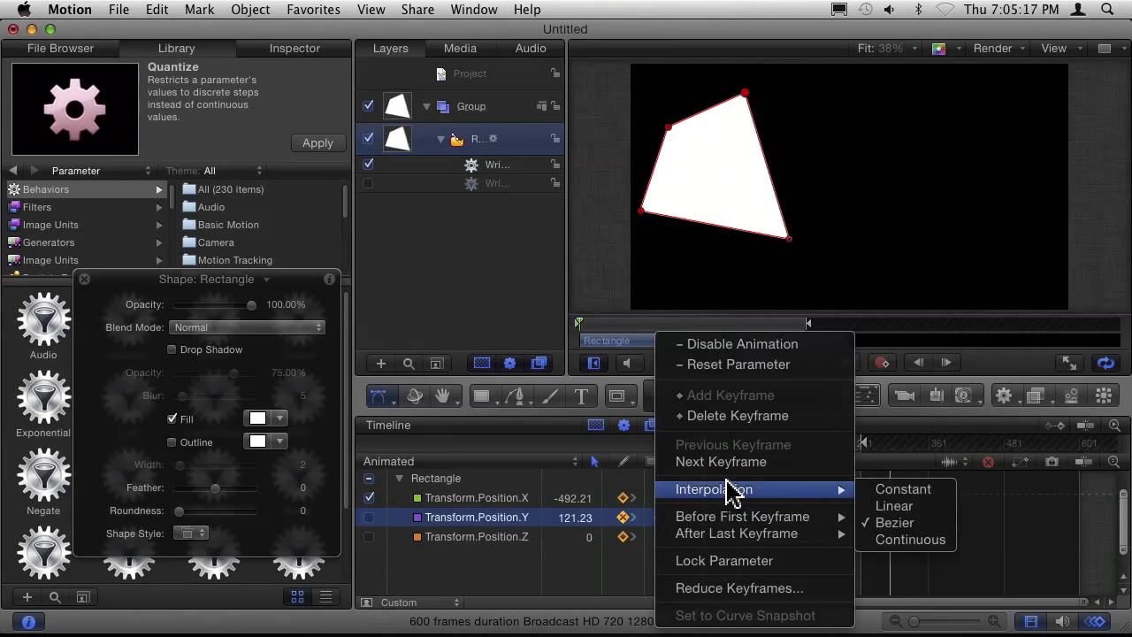
pyautogui.click(886, 492)
pyautogui.moveTo(674, 323); pyautogui.dragTo(555, 314)
pyautogui.press('space')
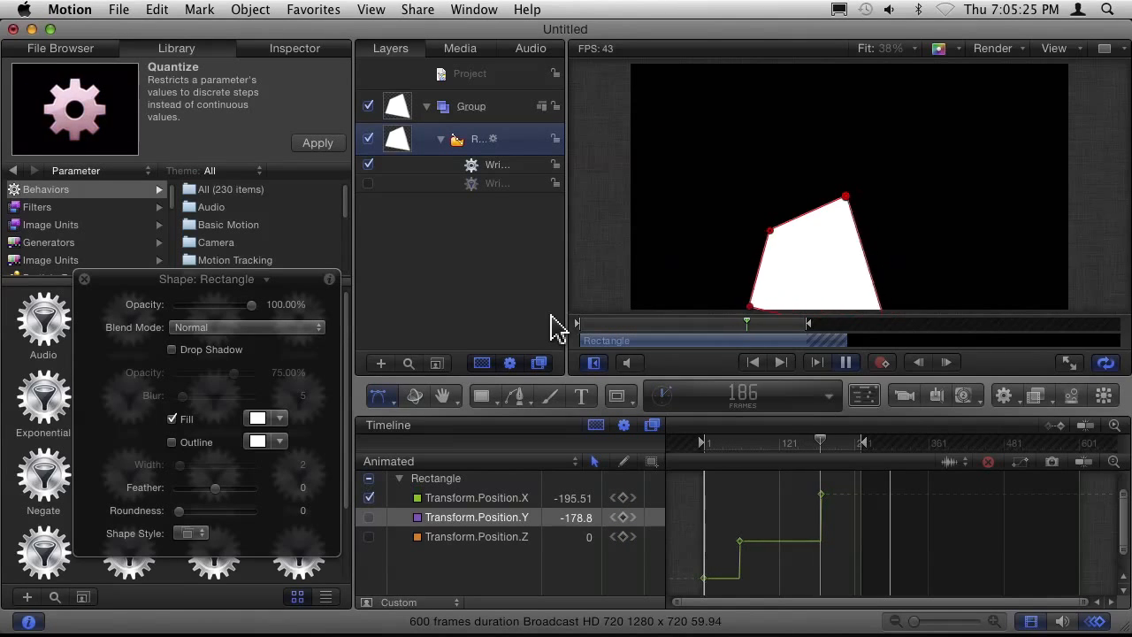
pyautogui.press('space')
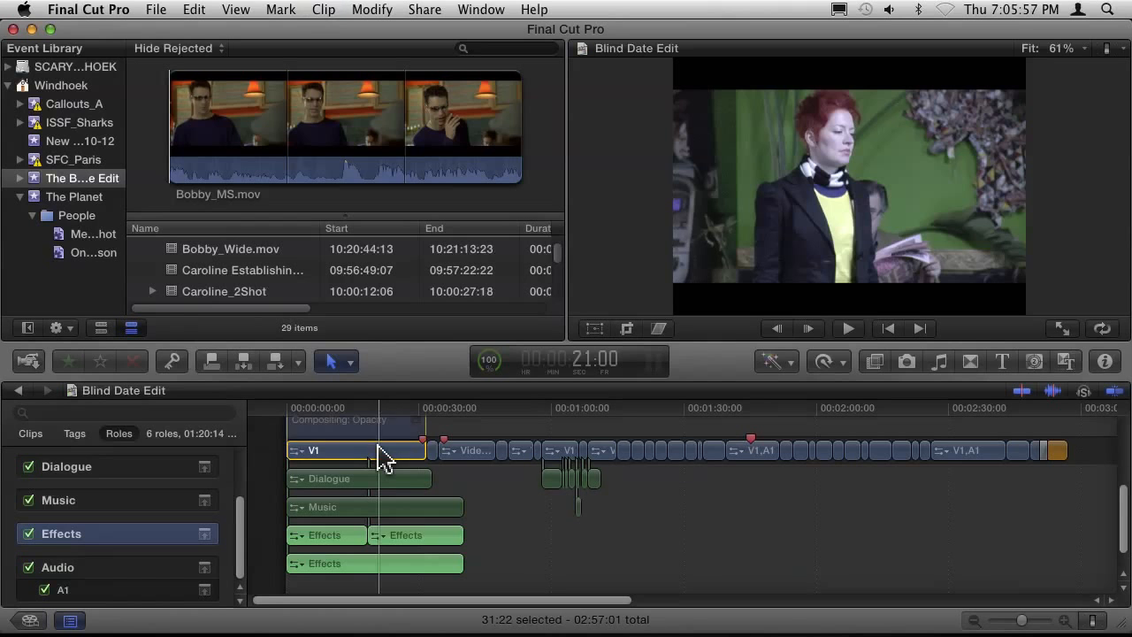
# In Final Cut Pro, bring up the Video Animation editor for the first V1 clip and expand its Compositing: Opacity section.
pyautogui.hotkey('ctrl', 'v')
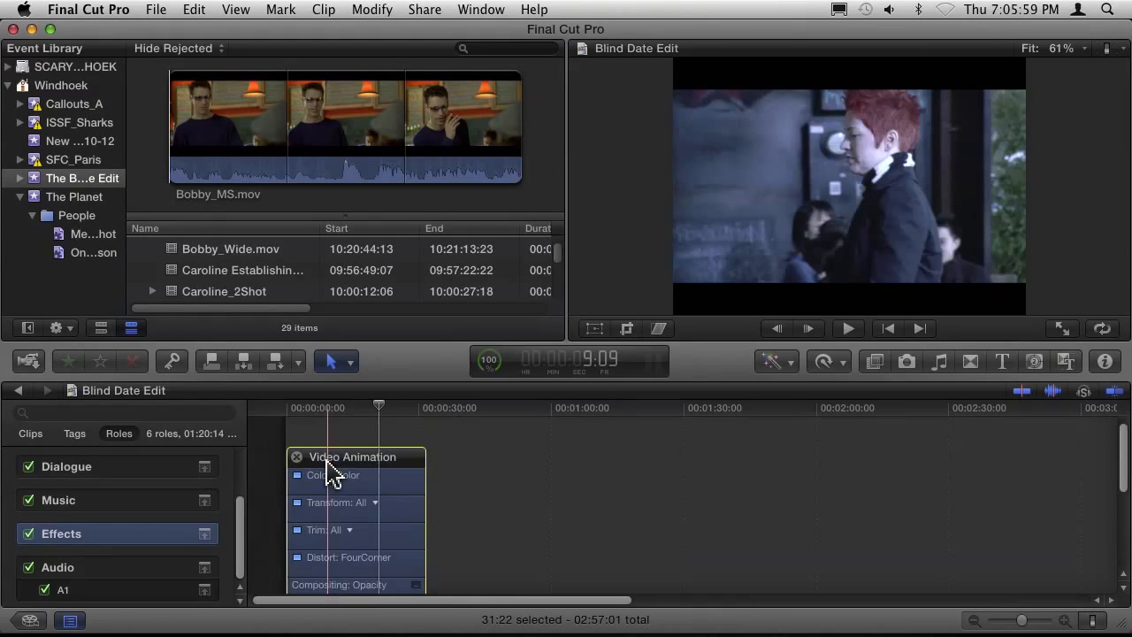
pyautogui.scroll(-2, 294, 527)
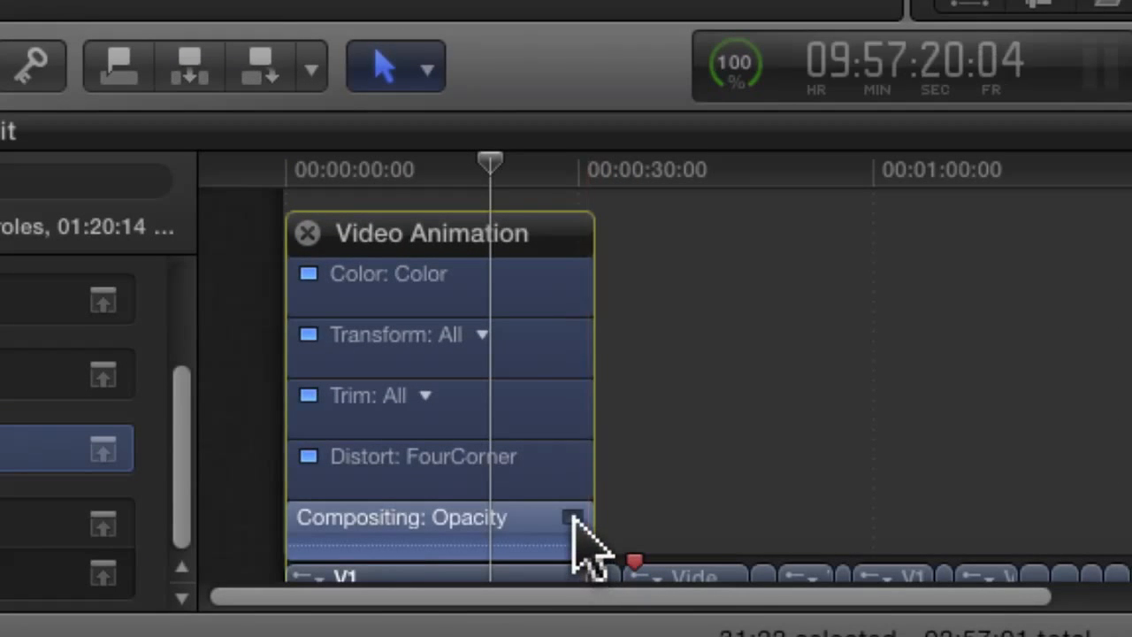
pyautogui.click(573, 518)
# Try adjusting the opacity fade at the clip's end and keyframing the opacity line, undoing these edits.
pyautogui.moveTo(586, 355); pyautogui.dragTo(657, 346)
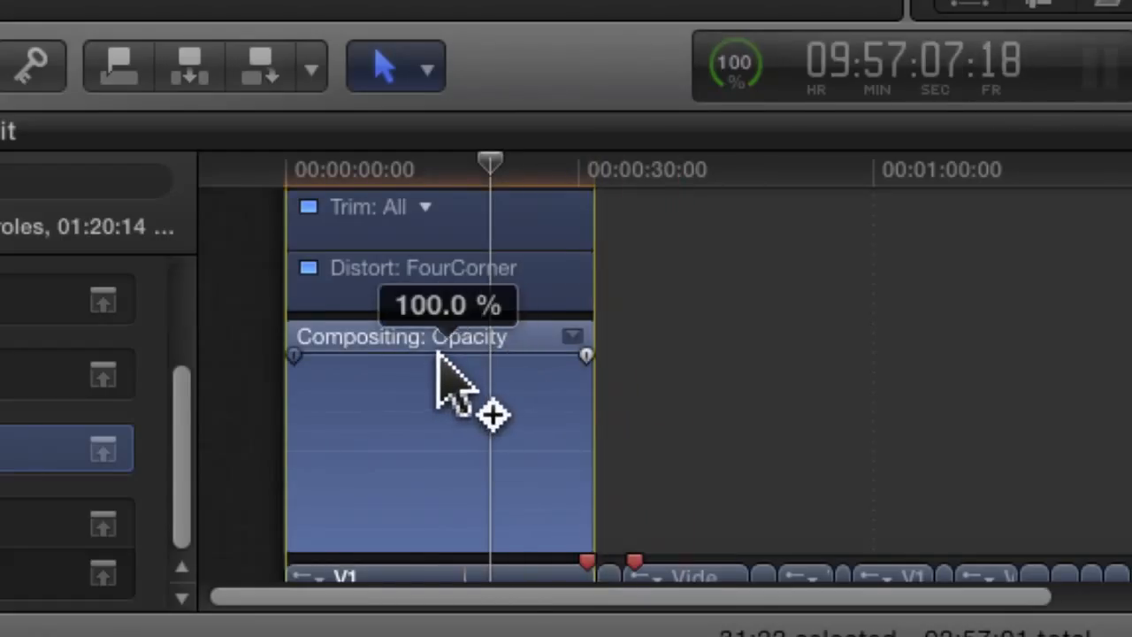
pyautogui.moveTo(471, 354); pyautogui.dragTo(478, 394)
pyautogui.press('super+z')
pyautogui.press('super+z')
pyautogui.press('super+z')
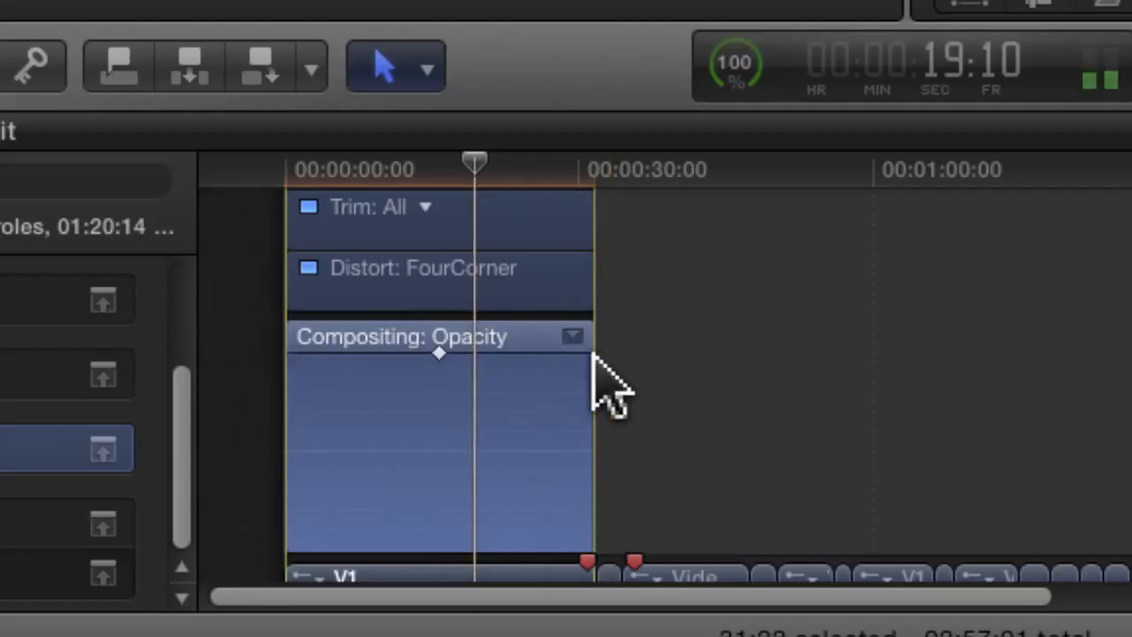
# Examine the Transform parameter choices in the clip's Video Animation editor, keeping All.
pyautogui.scroll(5, 527, 371)
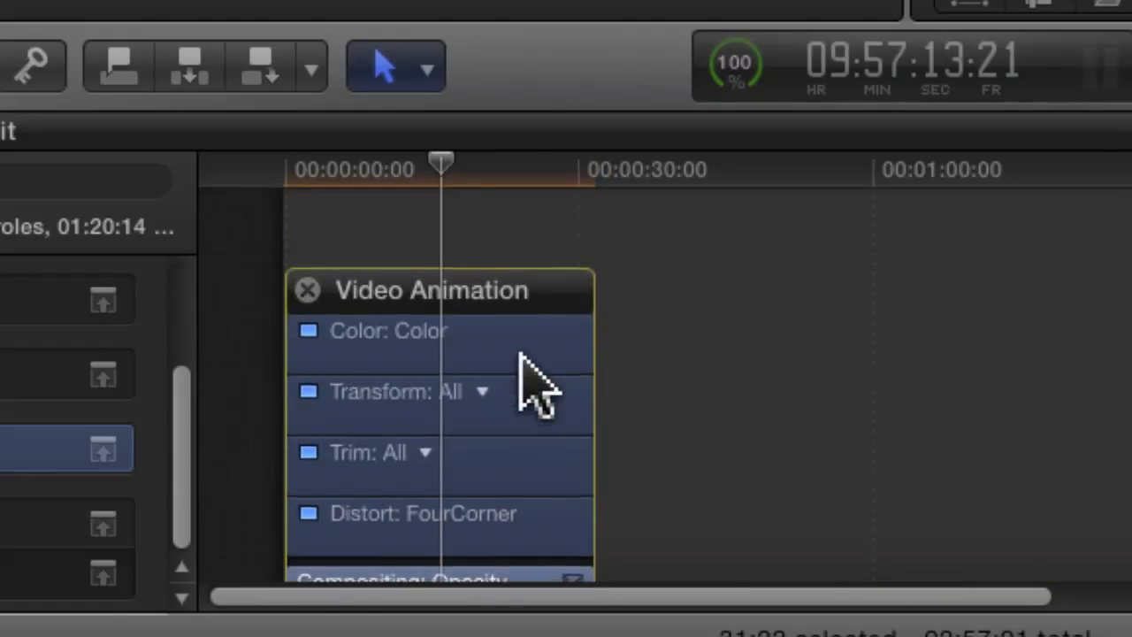
pyautogui.click(482, 355)
pyautogui.click(427, 382)
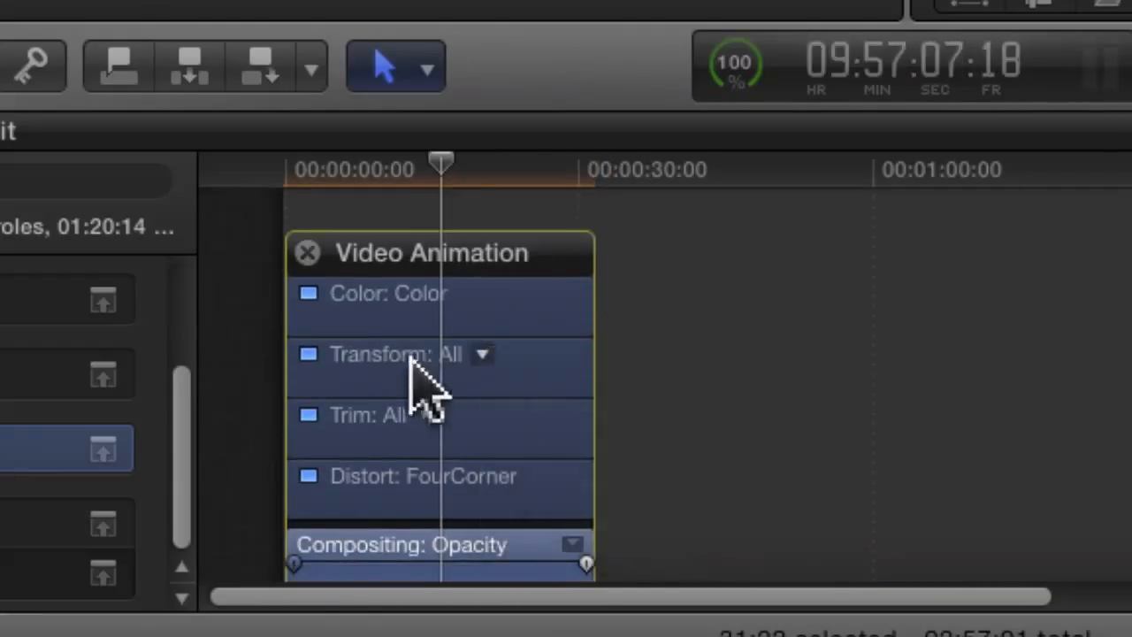
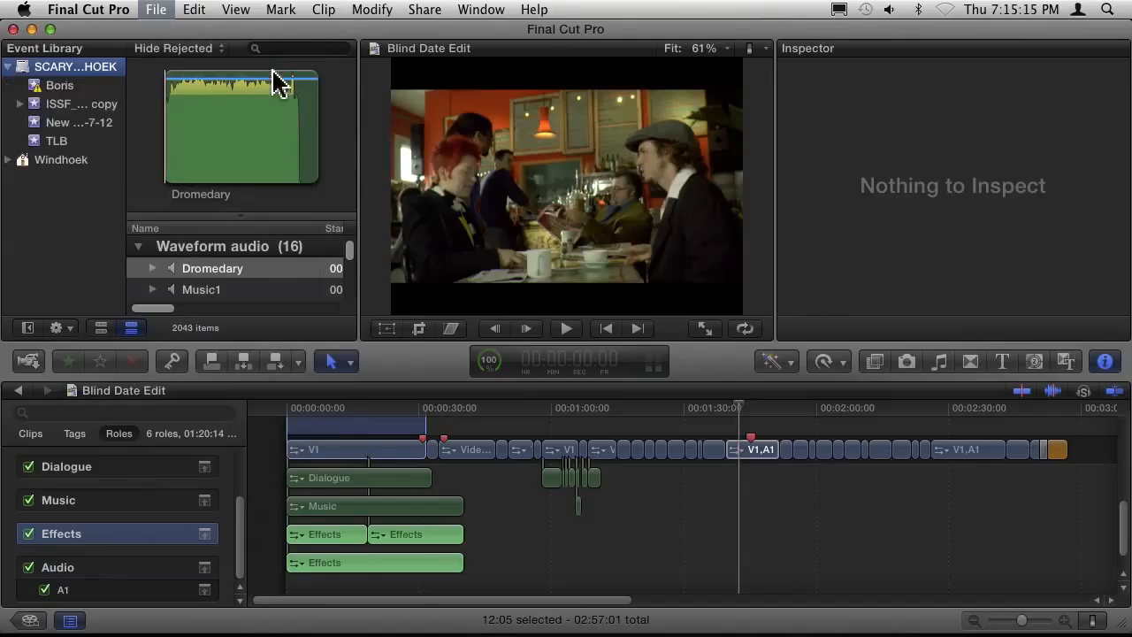
# Create a new event in the Event Library and rename it with a first name.
pyautogui.hotkey('alt', 'n')
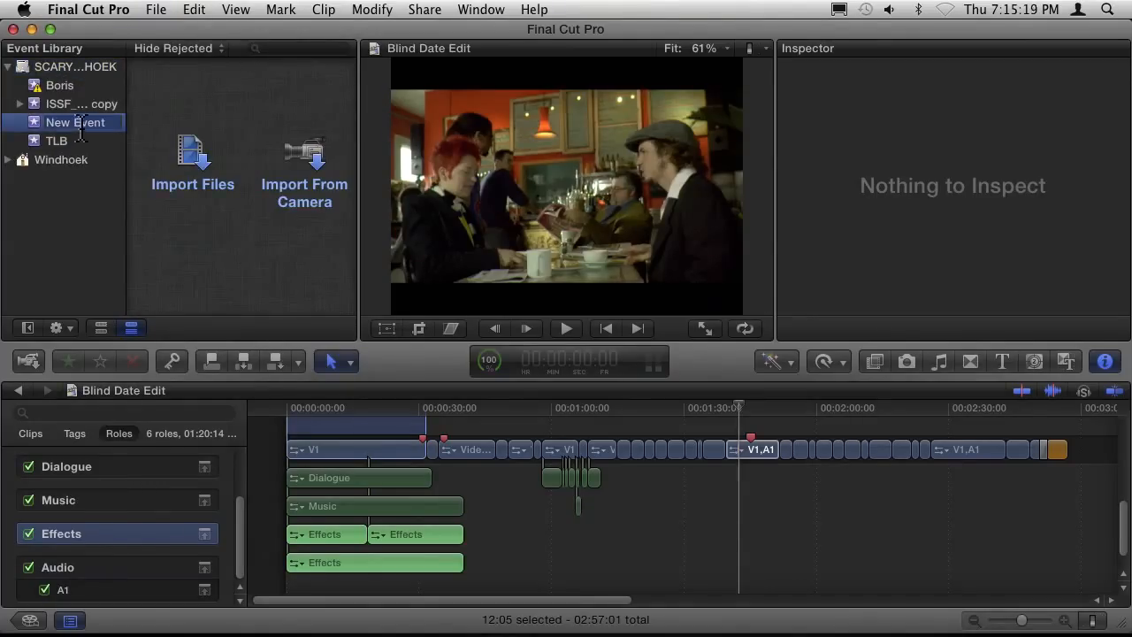
pyautogui.click(117, 107)
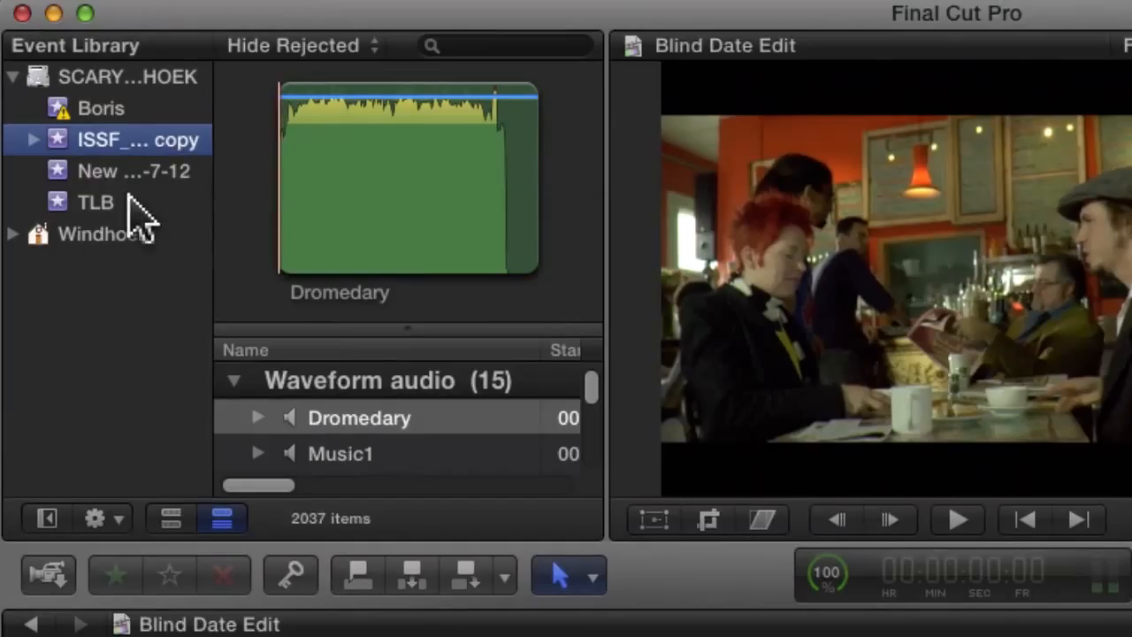
pyautogui.click(128, 179)
pyautogui.click(135, 181)
pyautogui.moveTo(186, 179); pyautogui.dragTo(23, 161)
pyautogui.write('Steve')
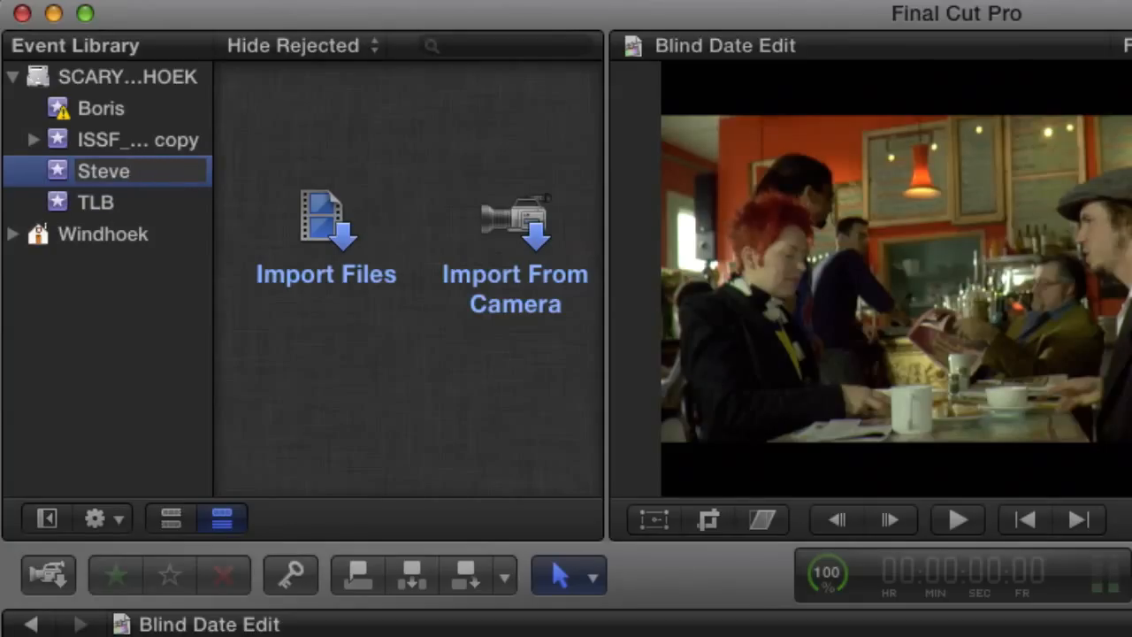
pyautogui.press('Return')
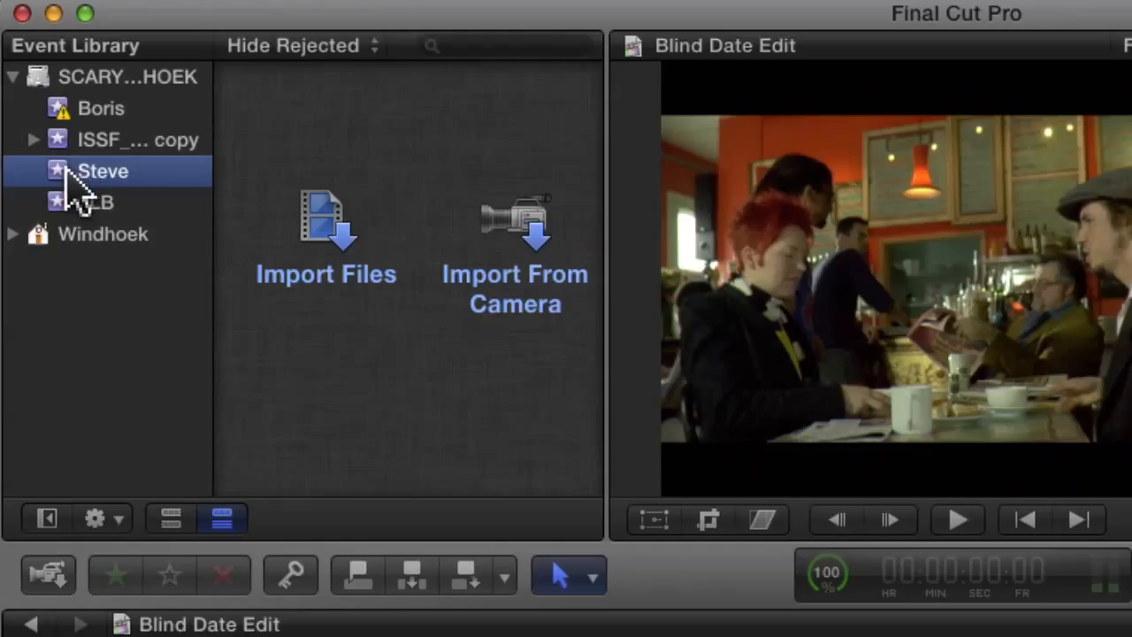
# Add a keyword collection named FX to the new event.
pyautogui.rightClick(62, 171)
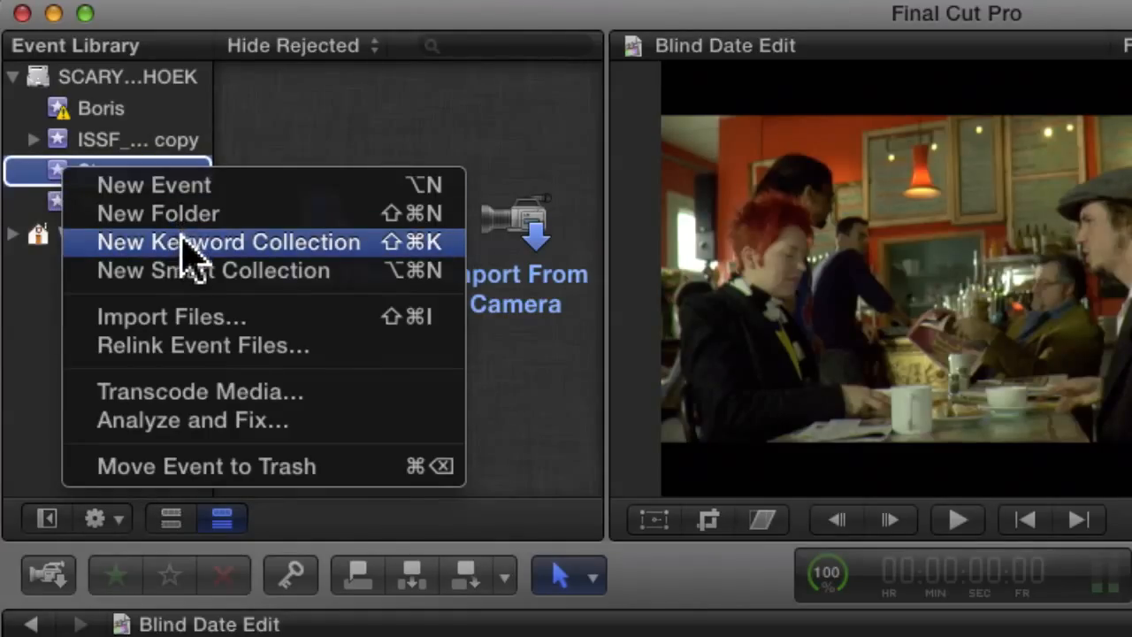
pyautogui.click(182, 241)
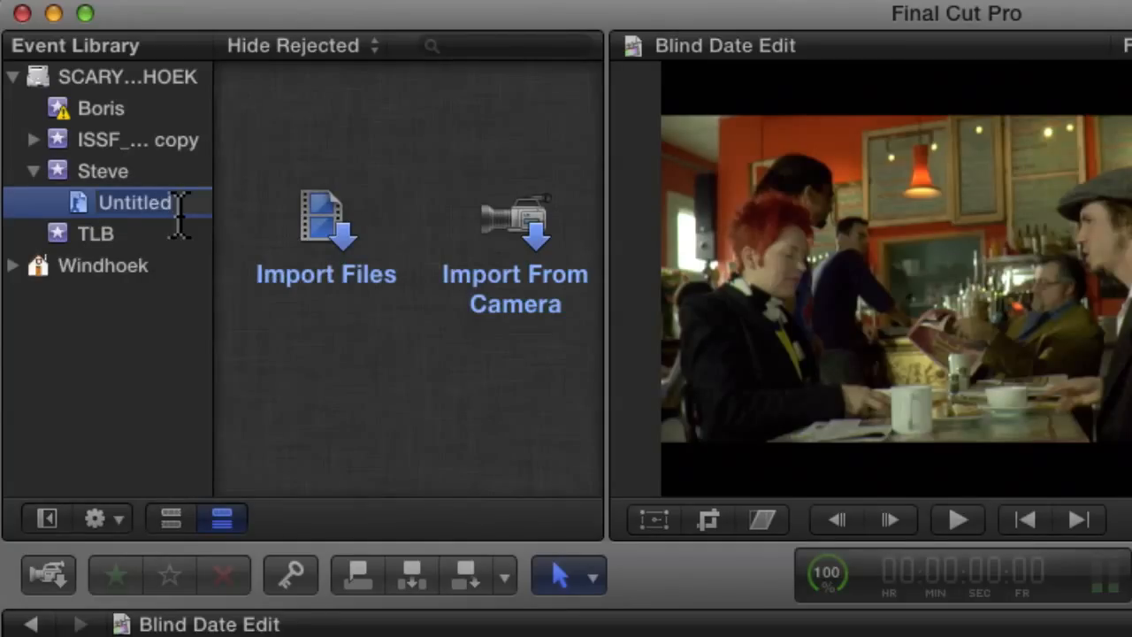
pyautogui.write('FX')
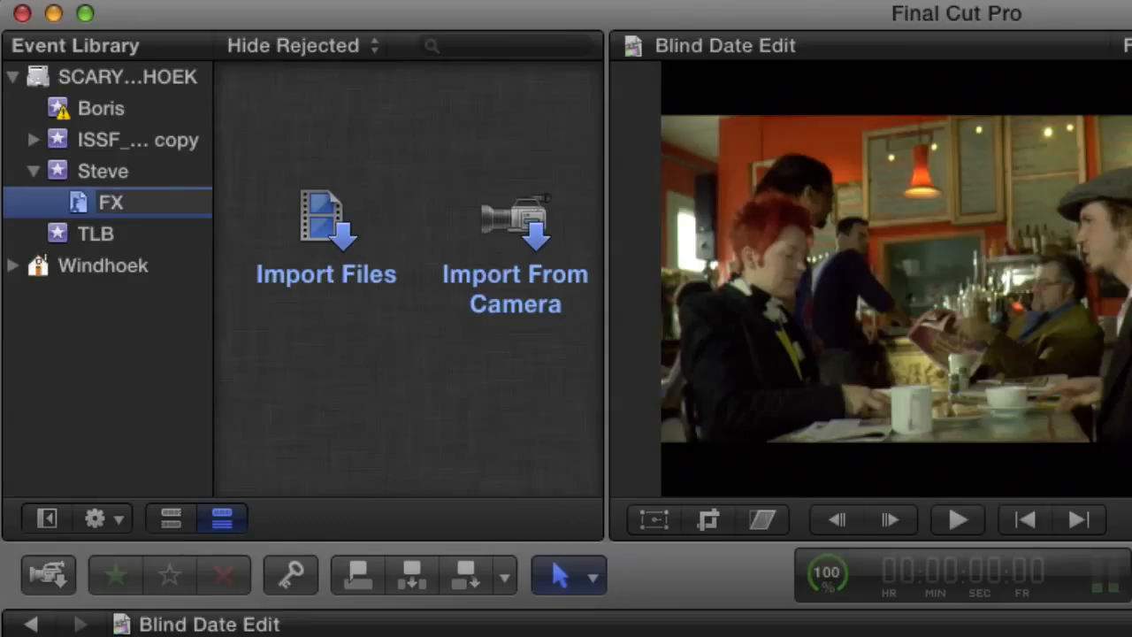
# Add a second keyword collection to the same event and name it Music.
pyautogui.click(84, 173)
pyautogui.rightClick(87, 170)
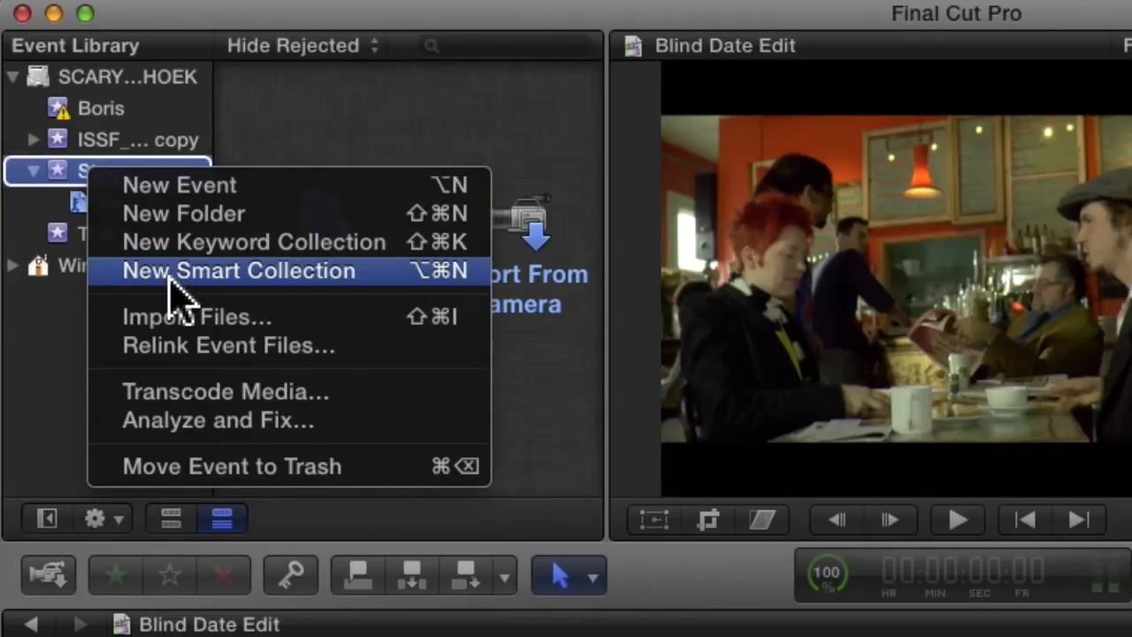
pyautogui.click(175, 245)
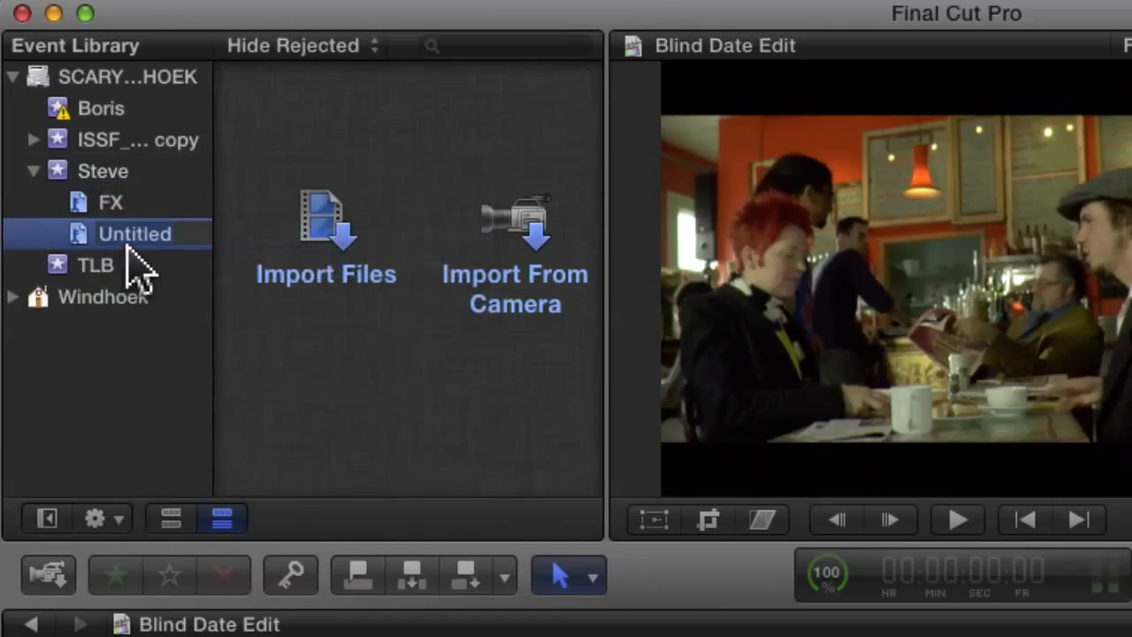
pyautogui.write('Music')
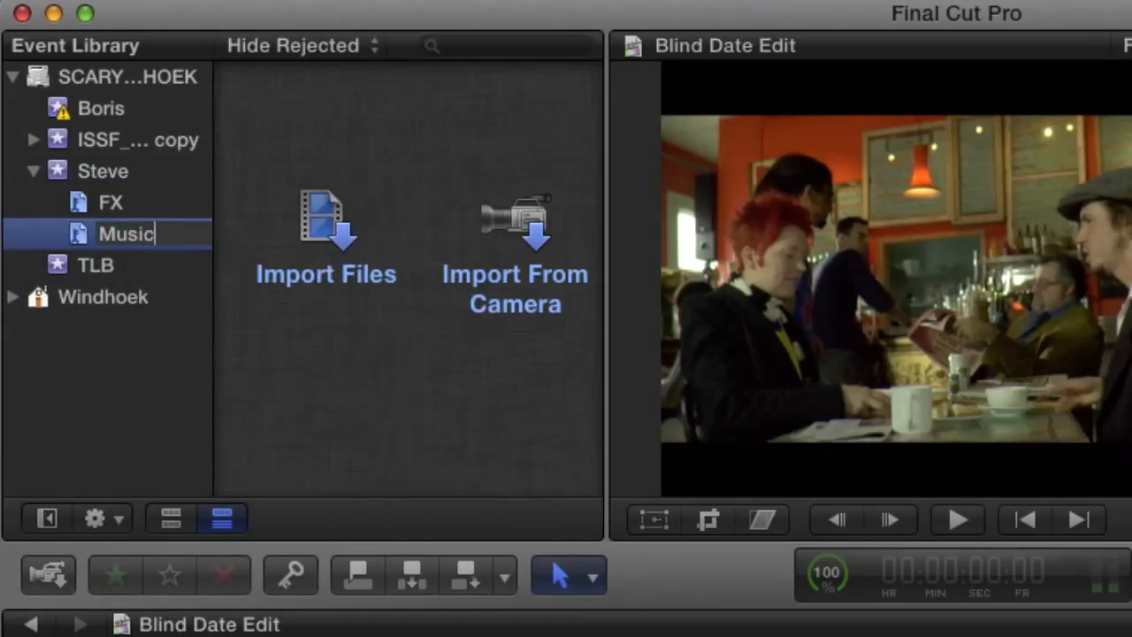
pyautogui.press('Return')
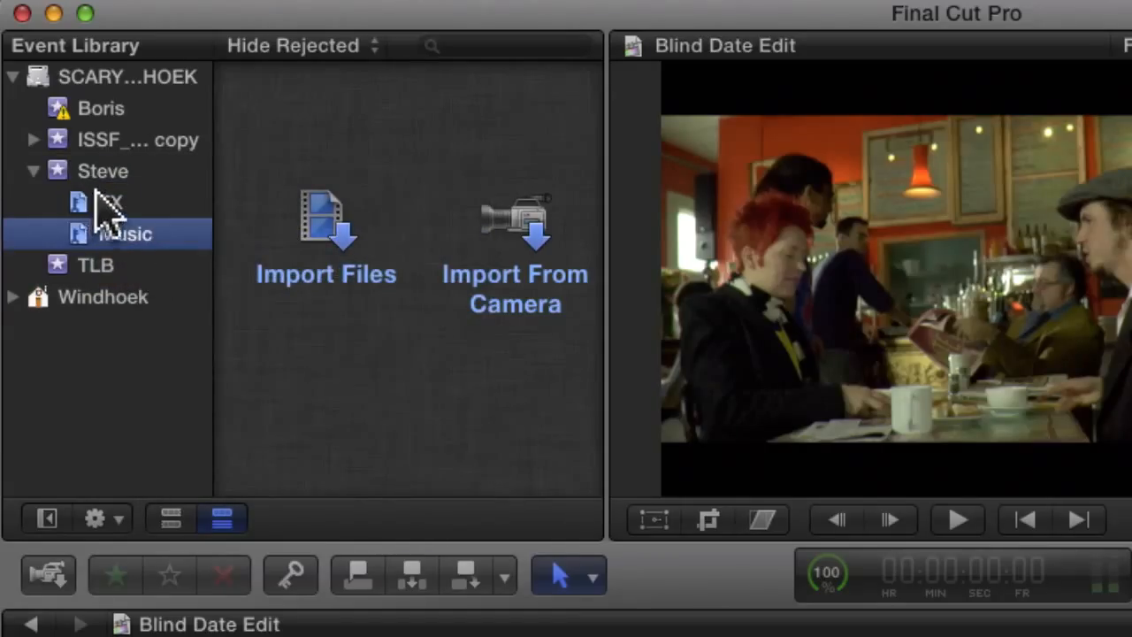
# Add a third keyword collection to the event and name it Graphics.
pyautogui.click(70, 173)
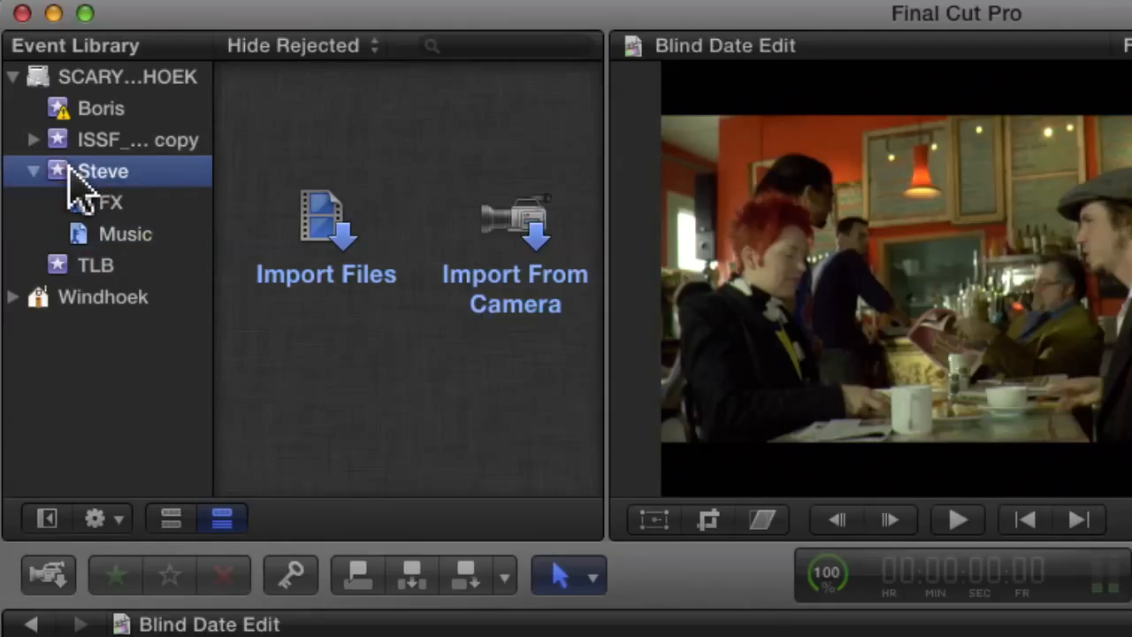
pyautogui.press('super+shift+k')
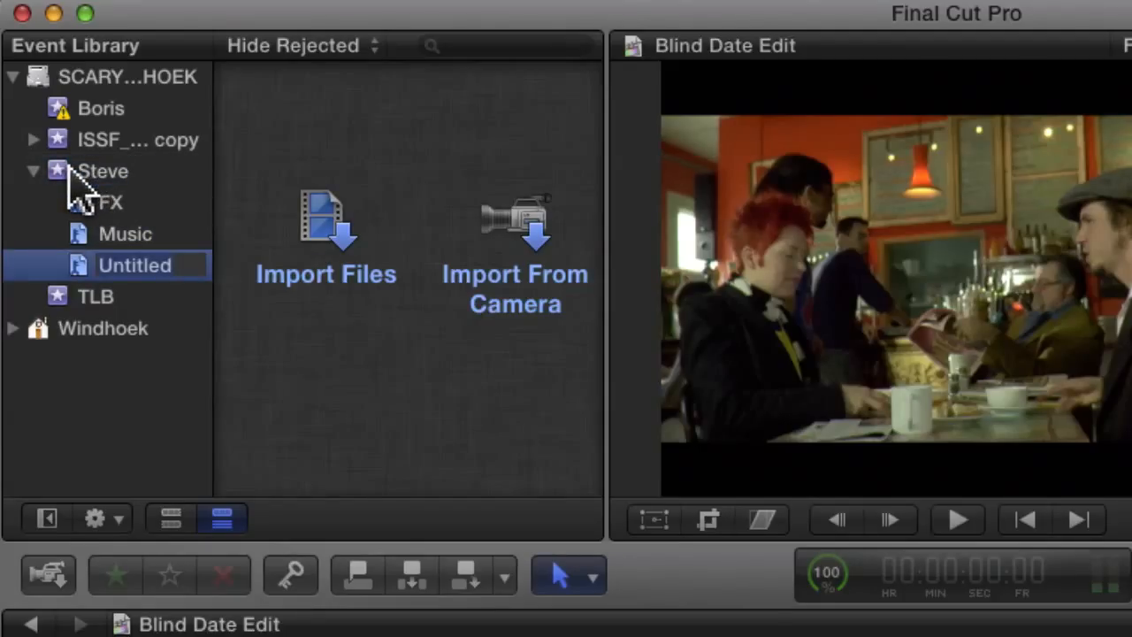
pyautogui.write('Graphics')
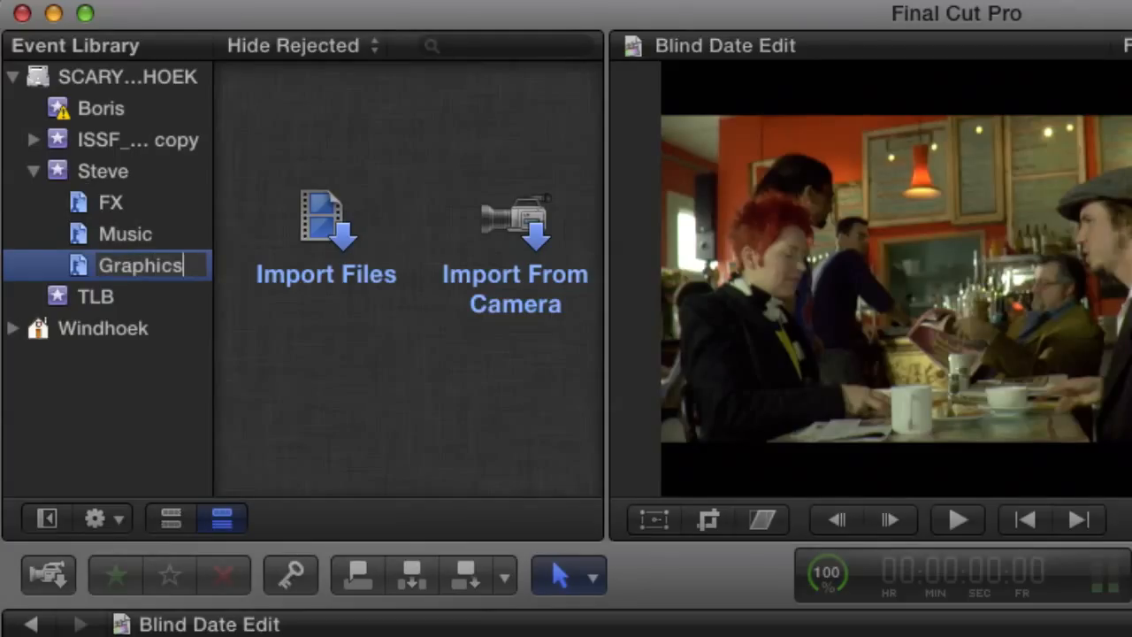
pyautogui.press('Return')
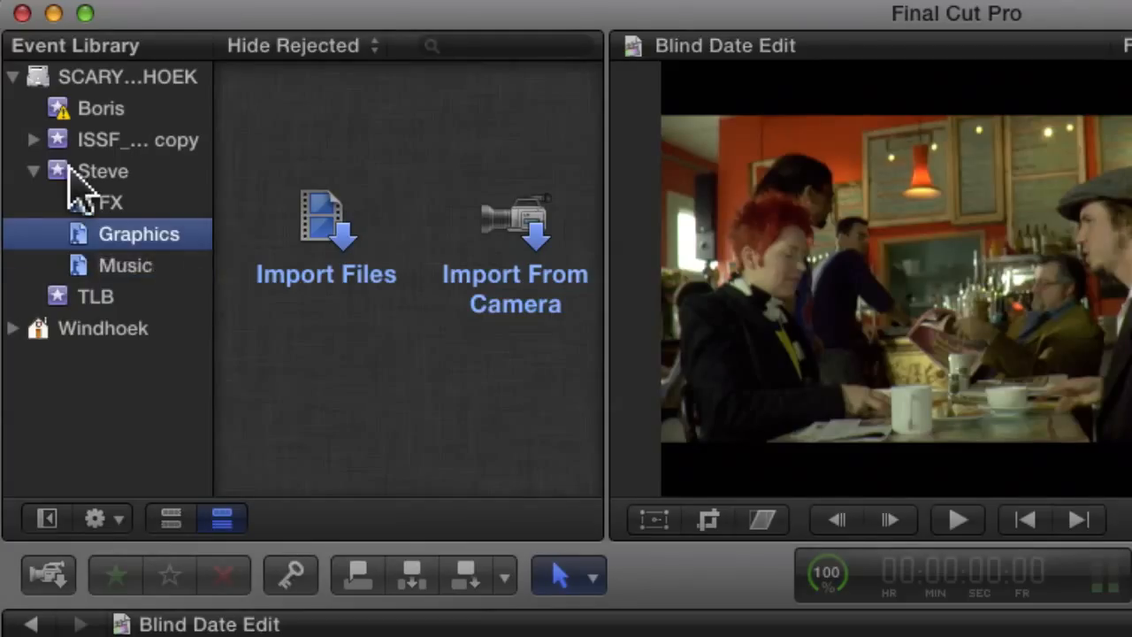
# Examine how the event groups its keyword collections and which commands are available for the event and the FX collection.
pyautogui.click(38, 206)
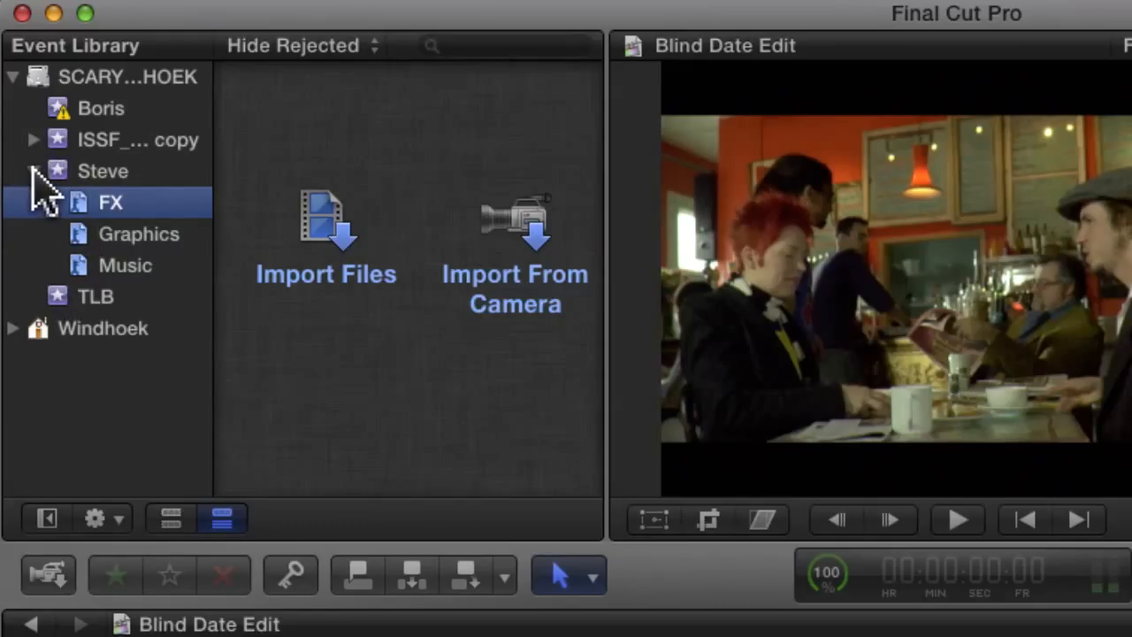
pyautogui.click(33, 171)
pyautogui.click(34, 172)
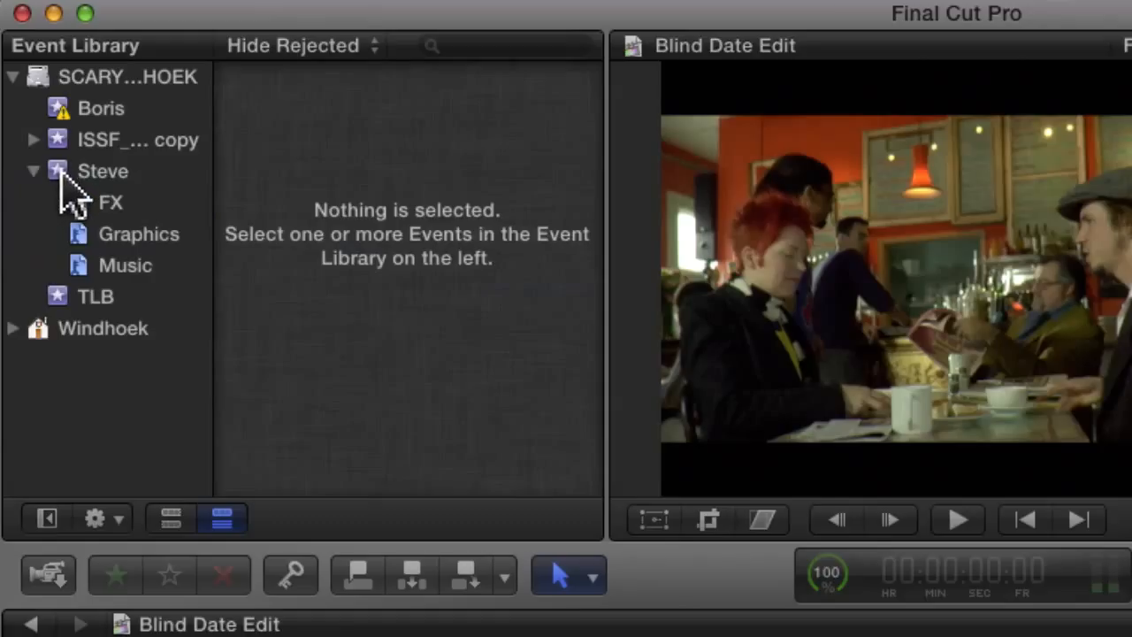
pyautogui.click(57, 170)
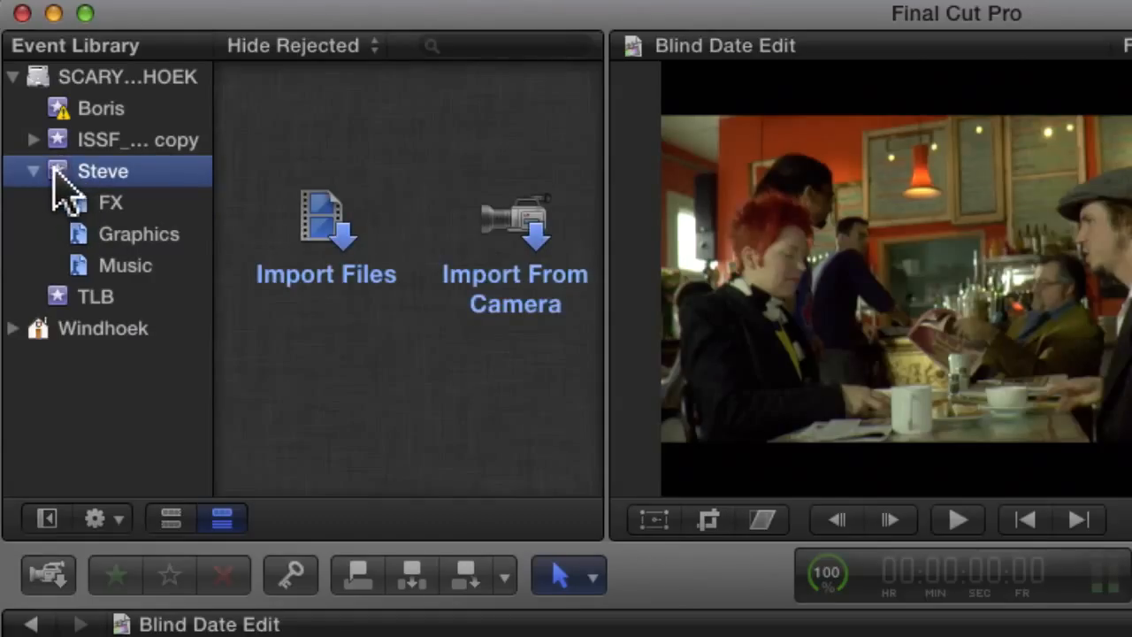
pyautogui.rightClick(53, 171)
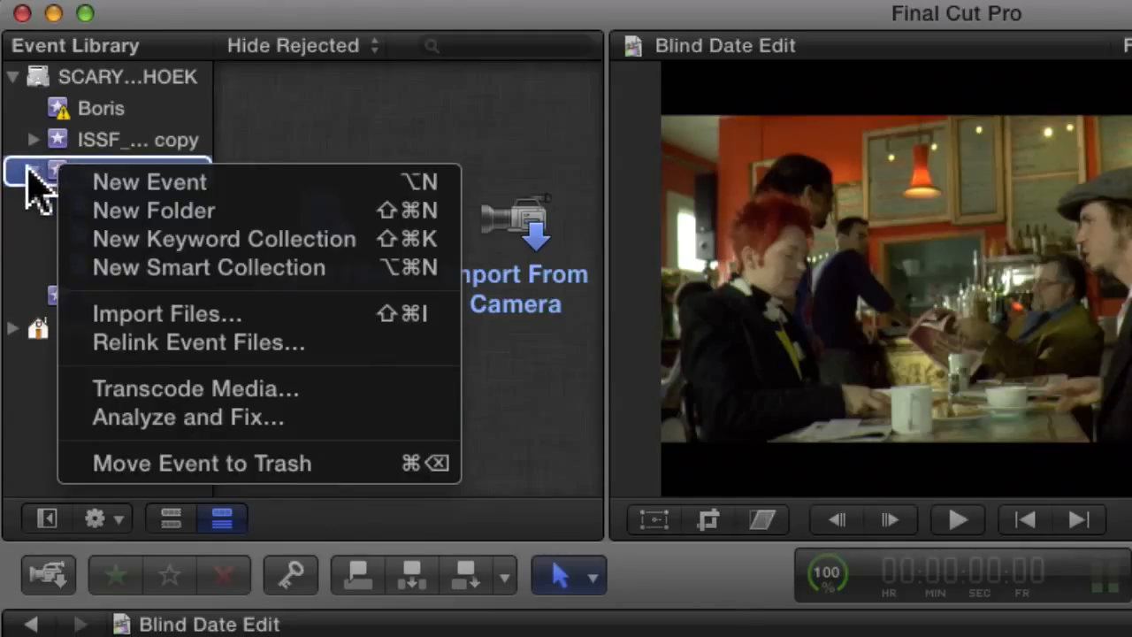
pyautogui.click(19, 167)
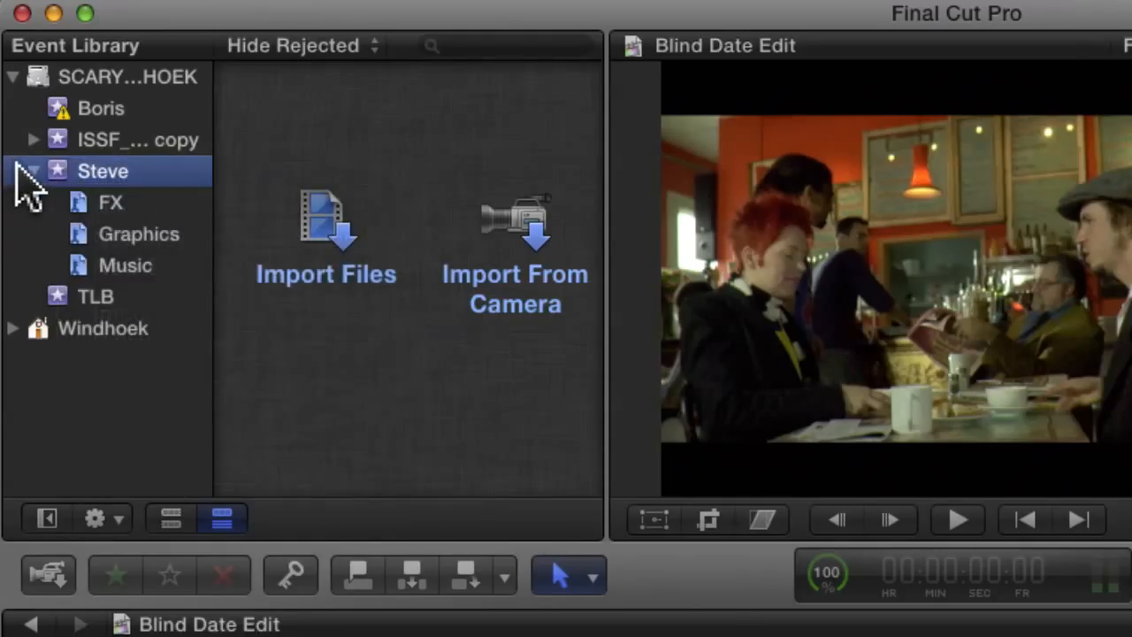
pyautogui.click(79, 199)
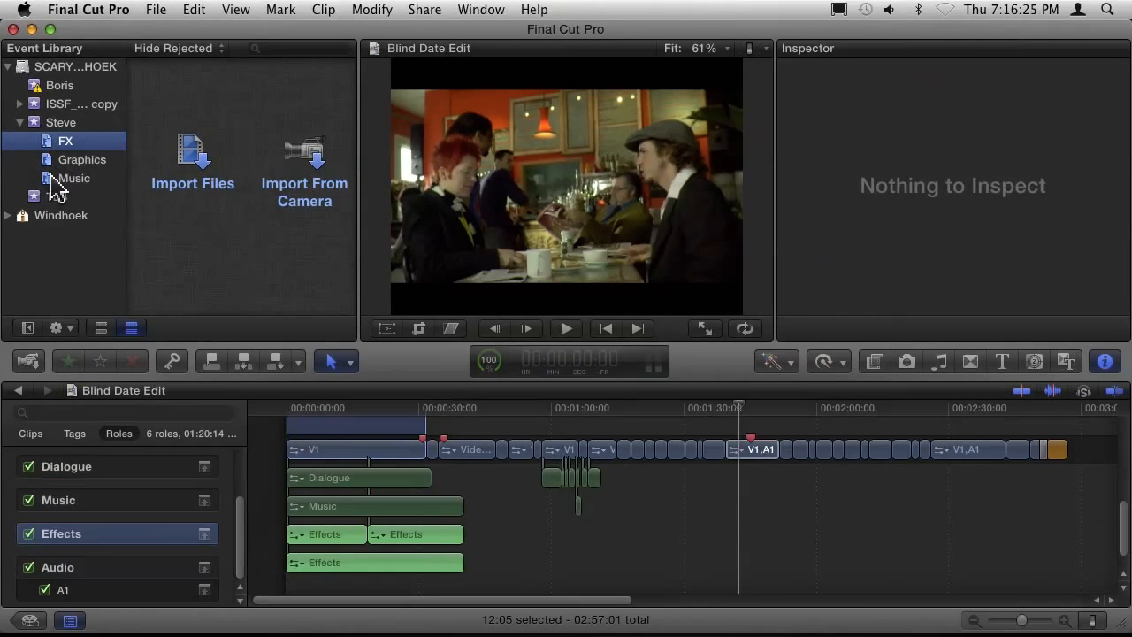
pyautogui.click(19, 123)
pyautogui.click(19, 123)
pyautogui.click(50, 146)
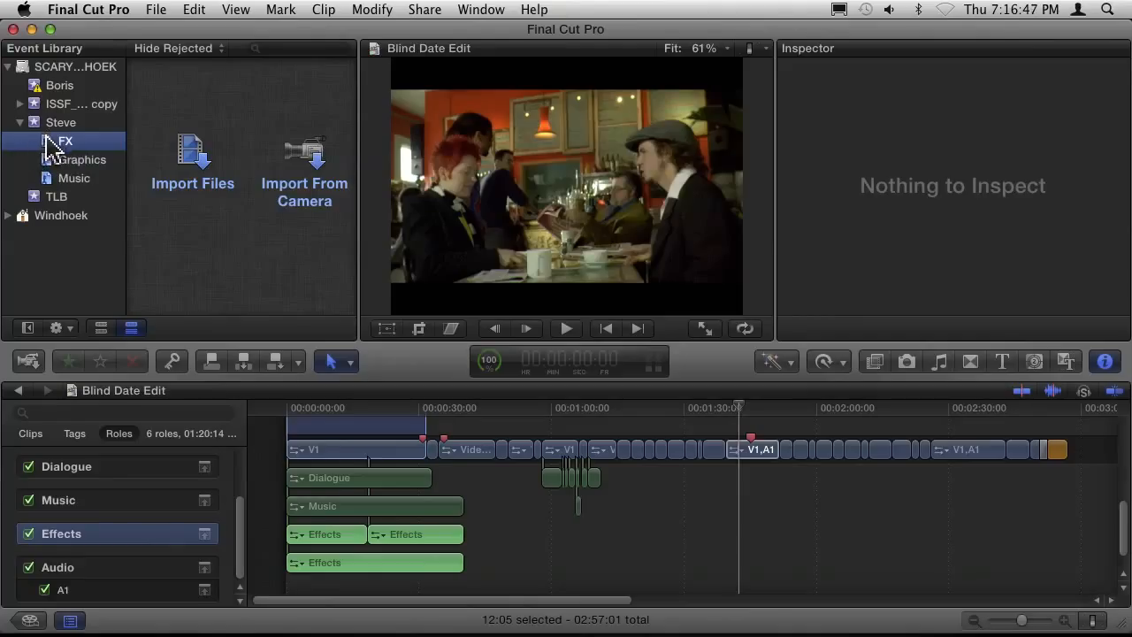
pyautogui.click(157, 10)
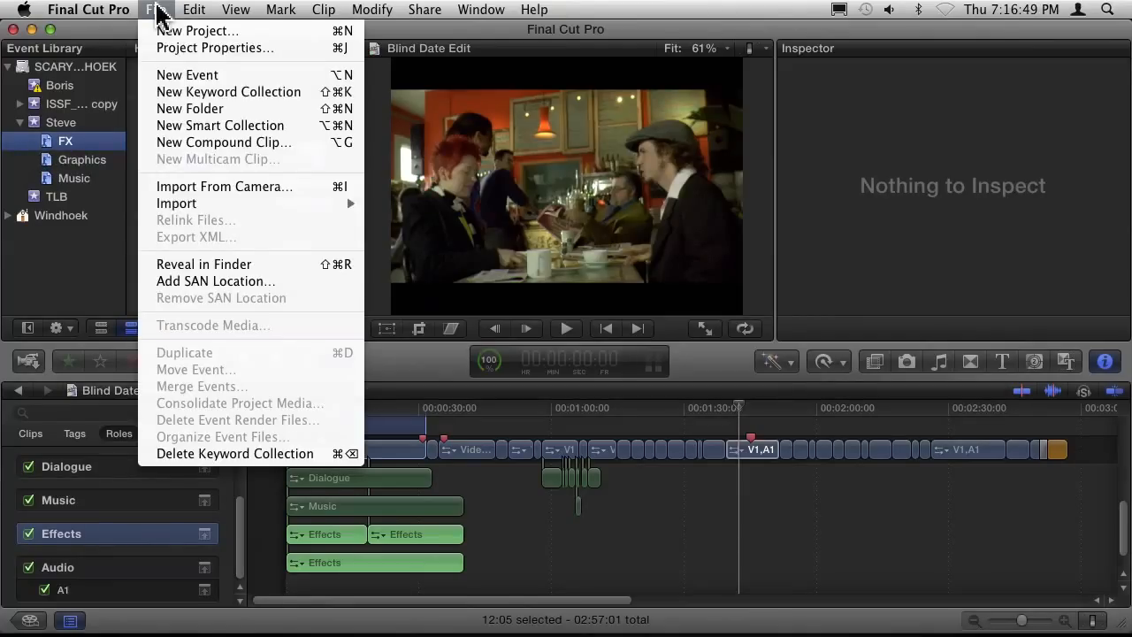
pyautogui.click(157, 6)
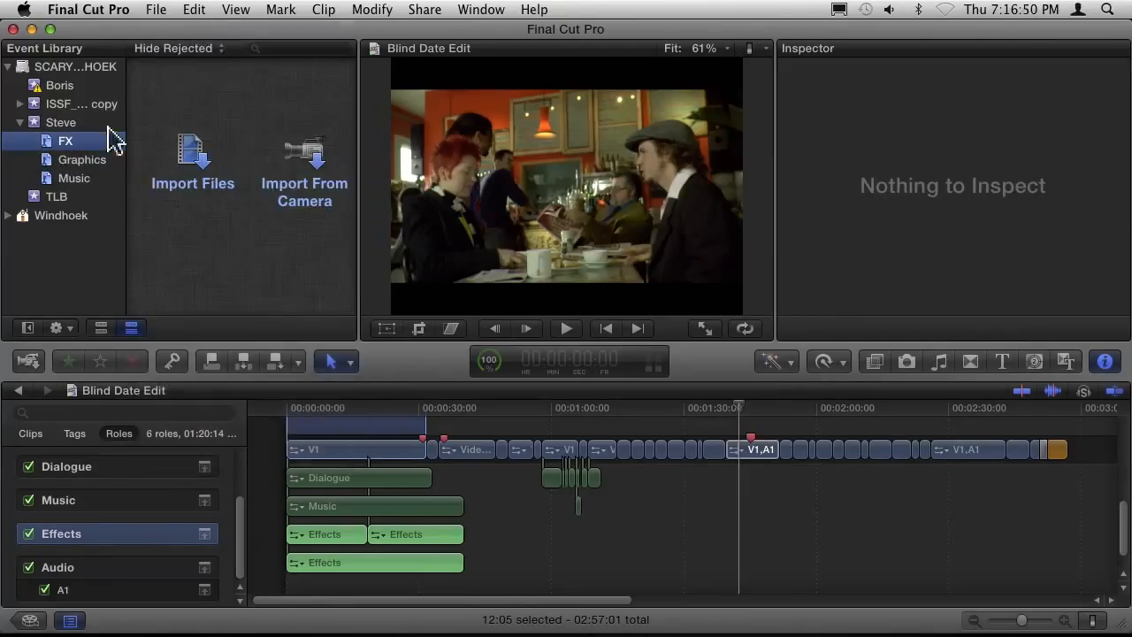
pyautogui.rightClick(52, 153)
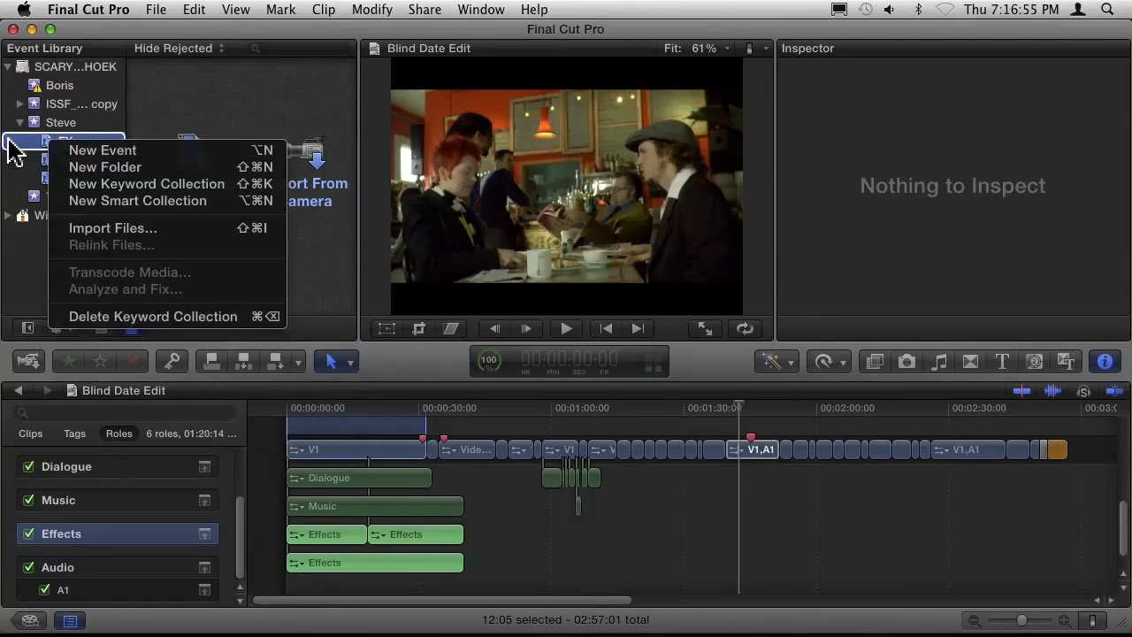
pyautogui.click(9, 141)
pyautogui.click(57, 159)
# Create a new smart collection in the event that holds the FX, Graphics and Music collections.
pyautogui.click(34, 123)
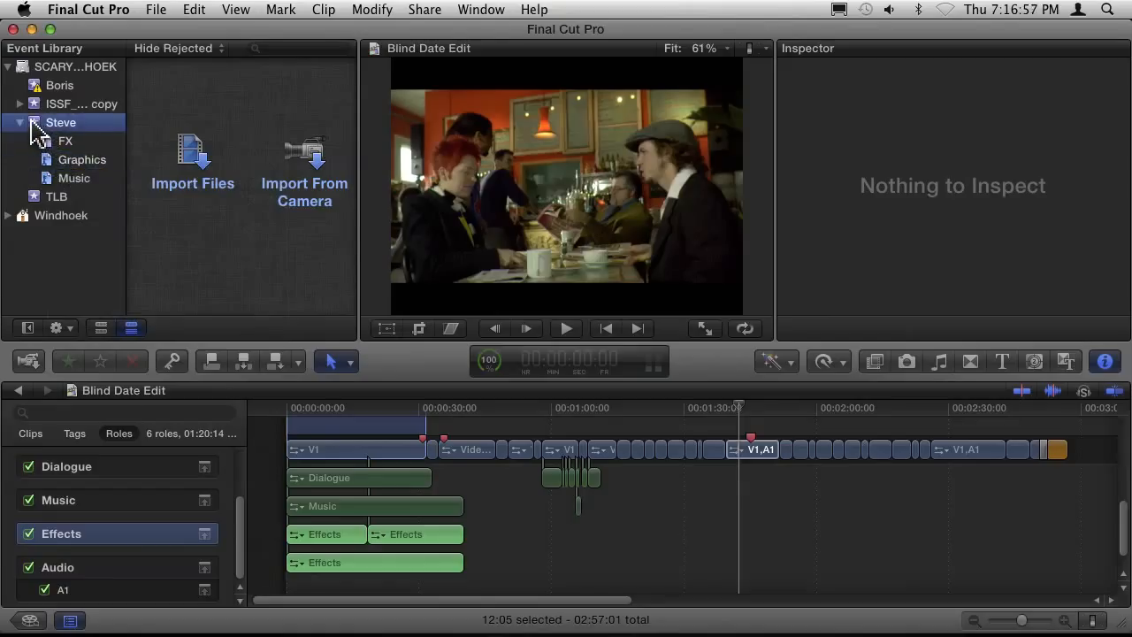
pyautogui.rightClick(32, 122)
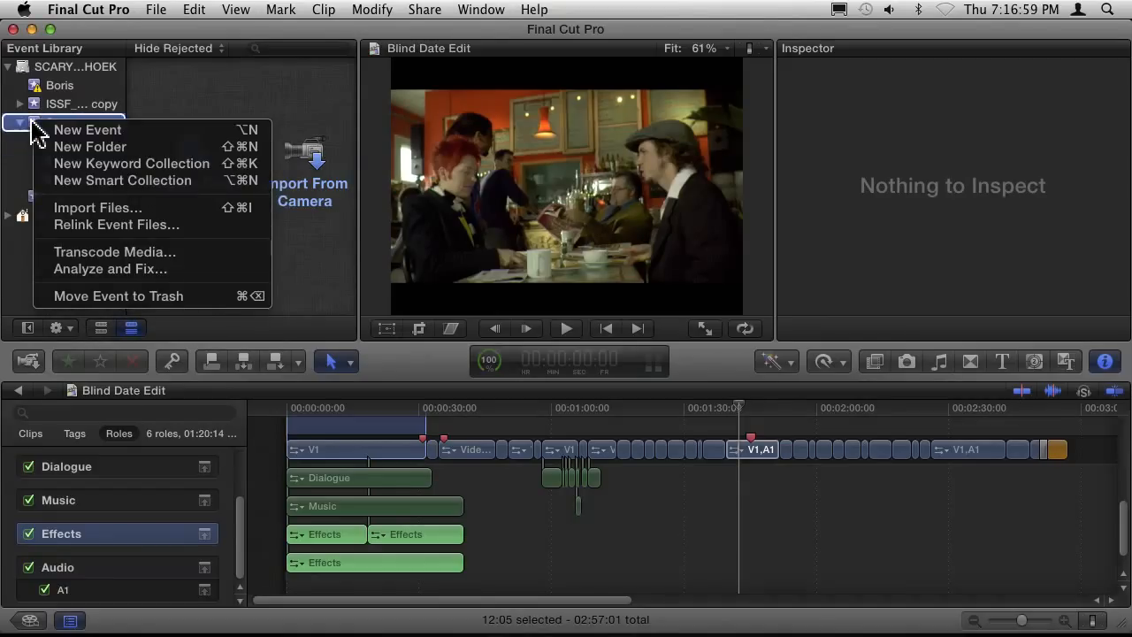
pyautogui.press('Escape')
pyautogui.rightClick(34, 124)
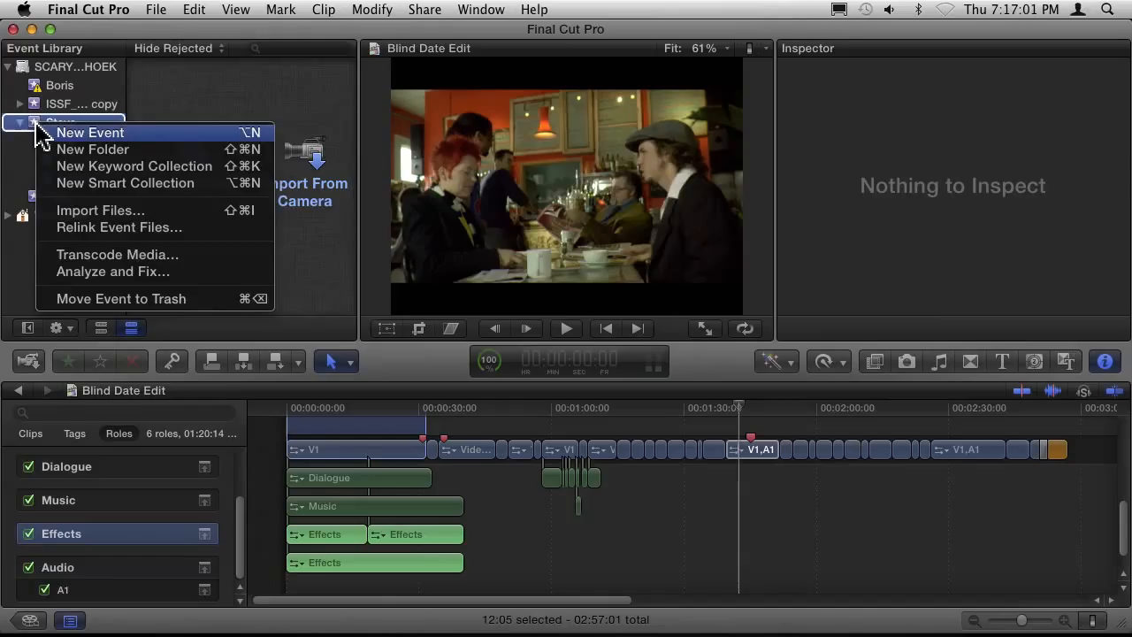
pyautogui.click(84, 186)
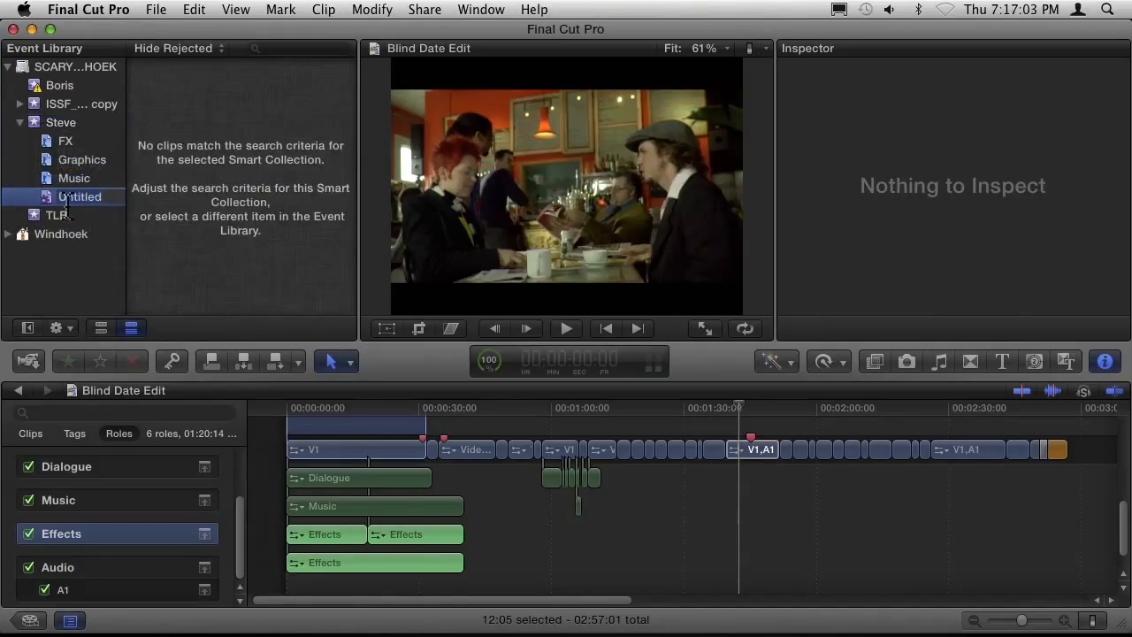
# Compare the commands available for the untitled smart collection with those for the FX keyword collection.
pyautogui.rightClick(44, 200)
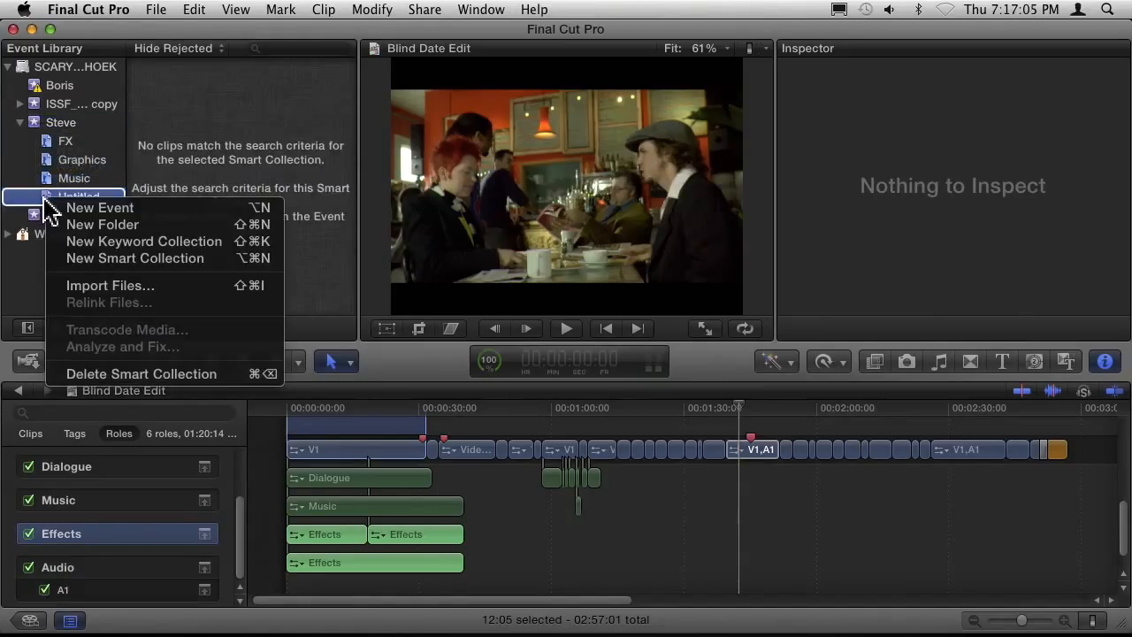
pyautogui.press('Escape')
pyautogui.click(155, 11)
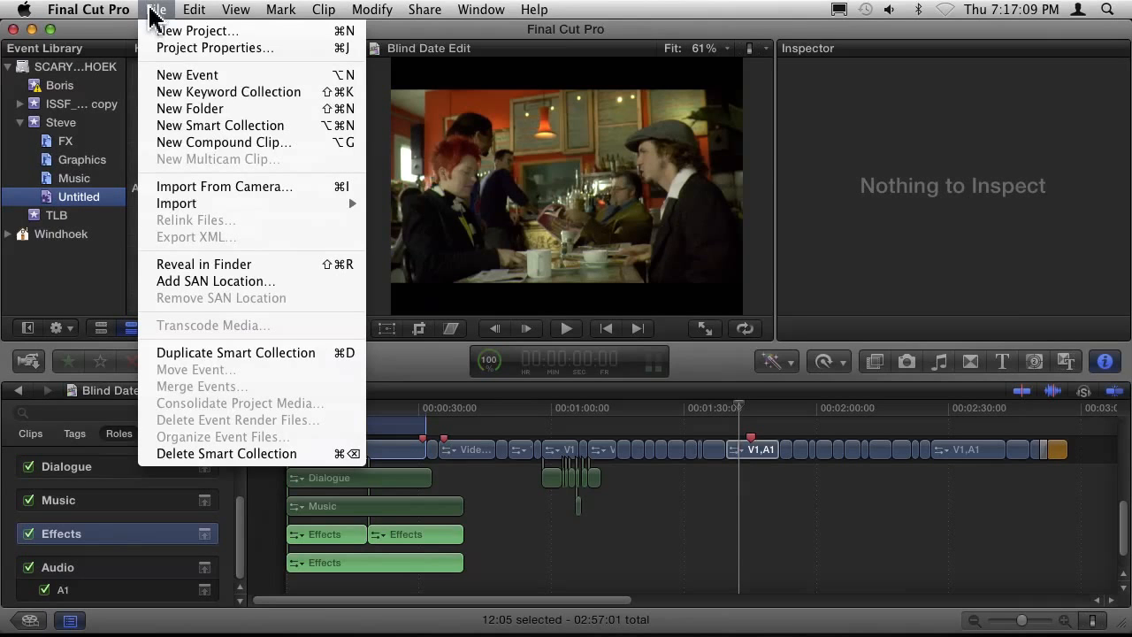
pyautogui.press('Escape')
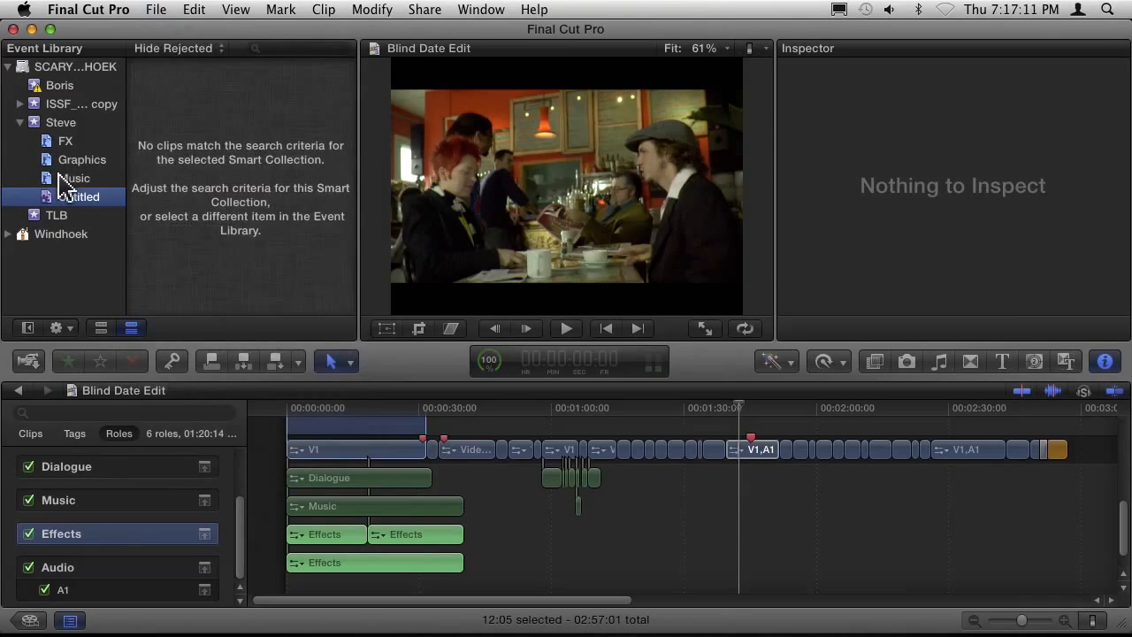
pyautogui.click(44, 142)
pyautogui.click(155, 9)
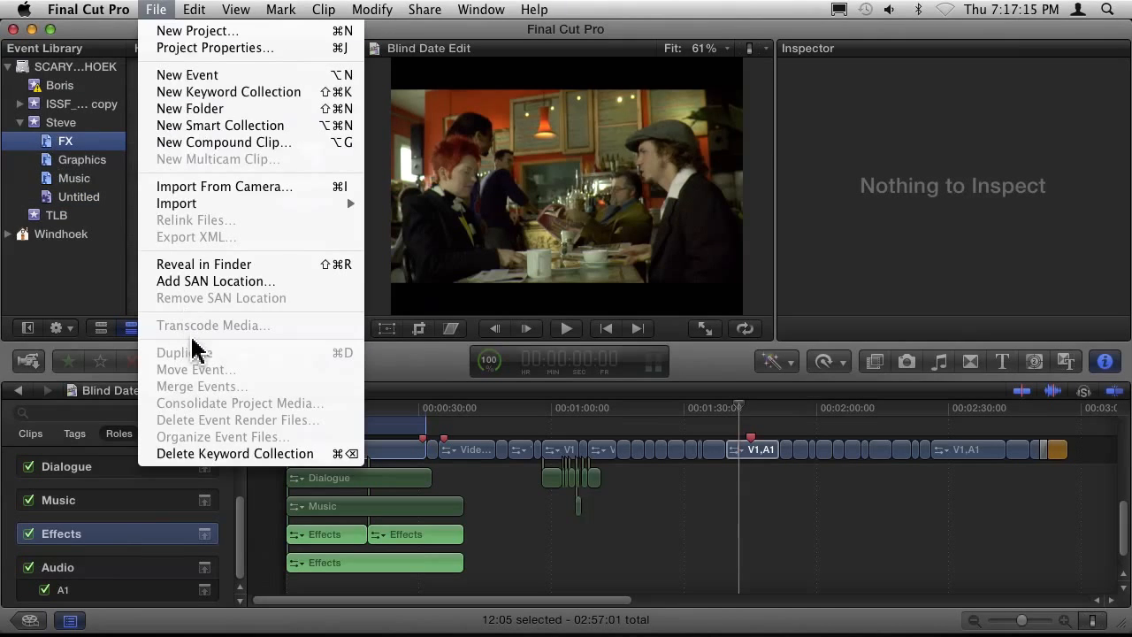
pyautogui.click(58, 310)
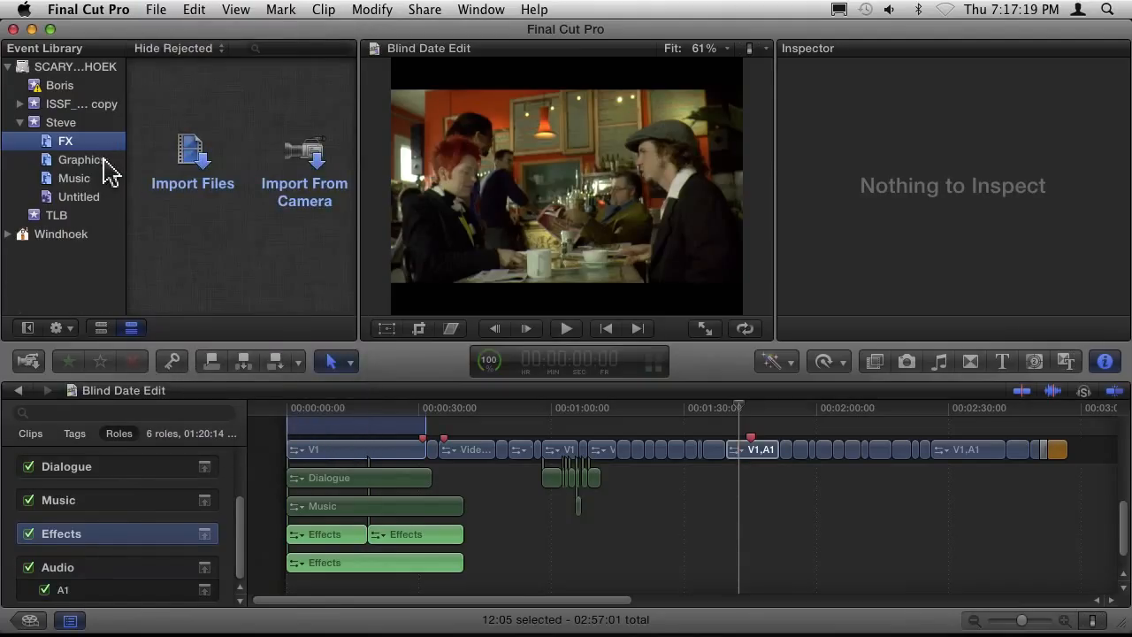
# Define the untitled smart collection's filter with a clip type rule that matches Layered Graphic clips.
pyautogui.click(76, 199)
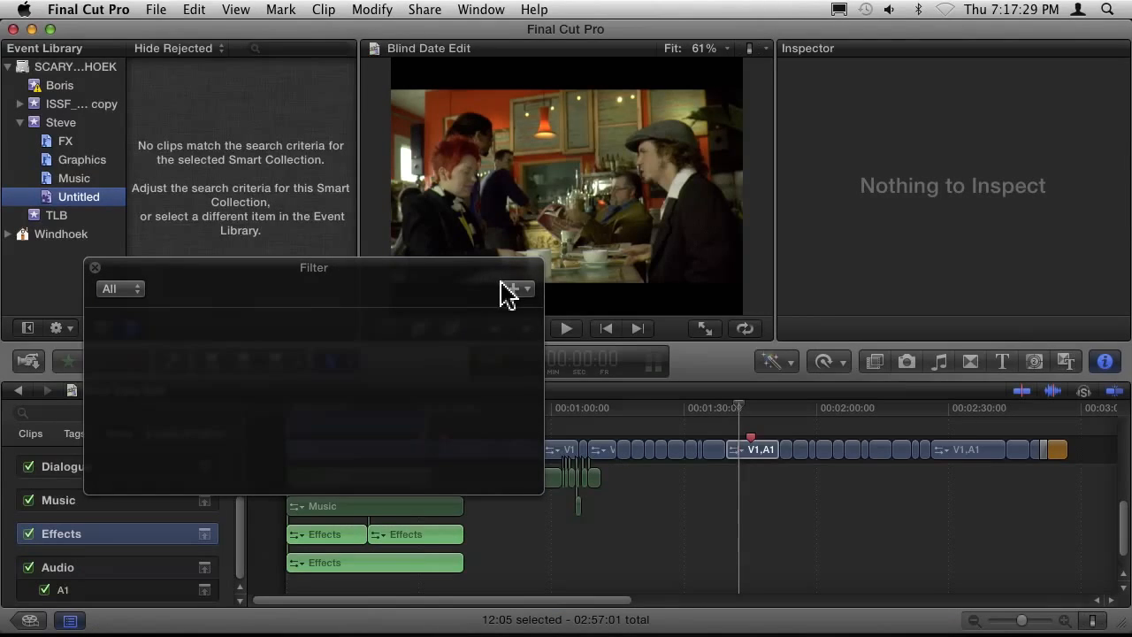
pyautogui.click(522, 289)
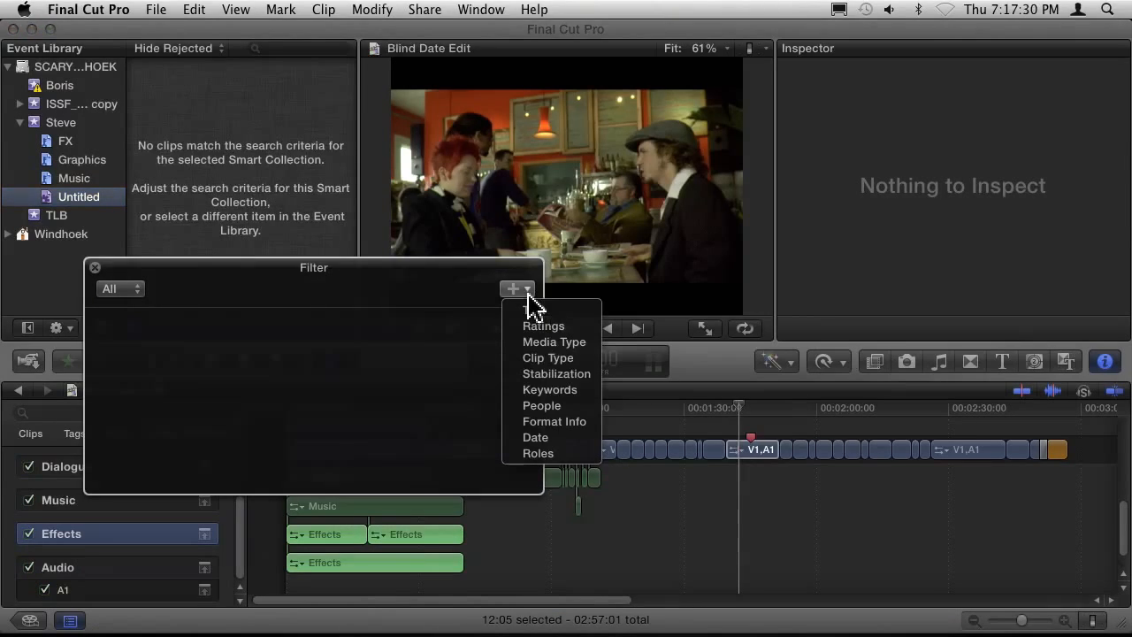
pyautogui.click(558, 359)
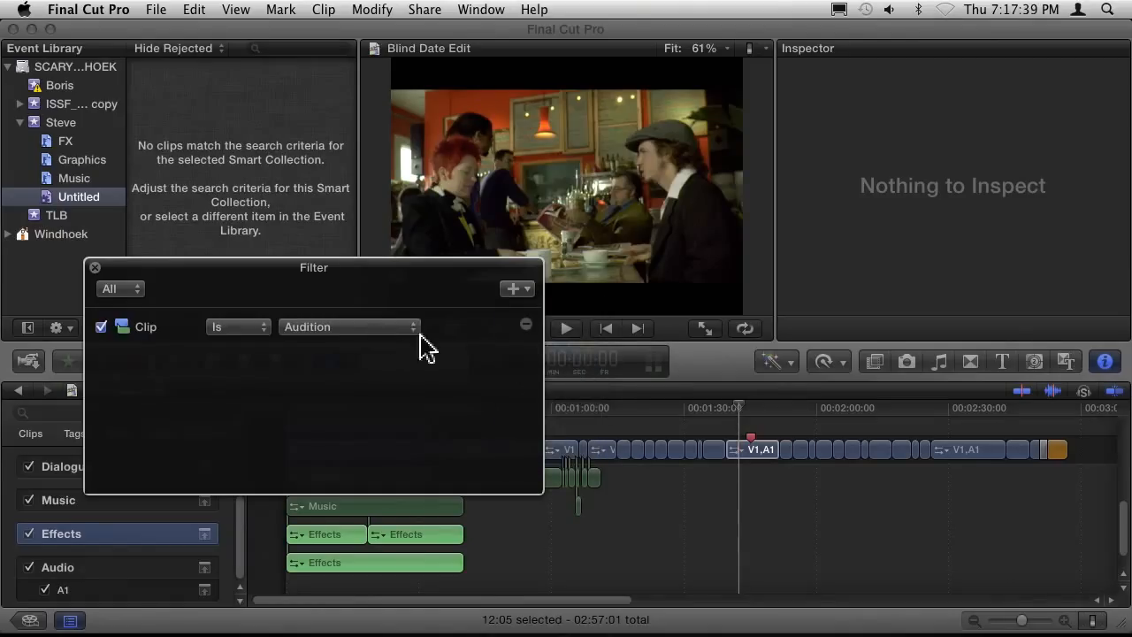
pyautogui.click(314, 329)
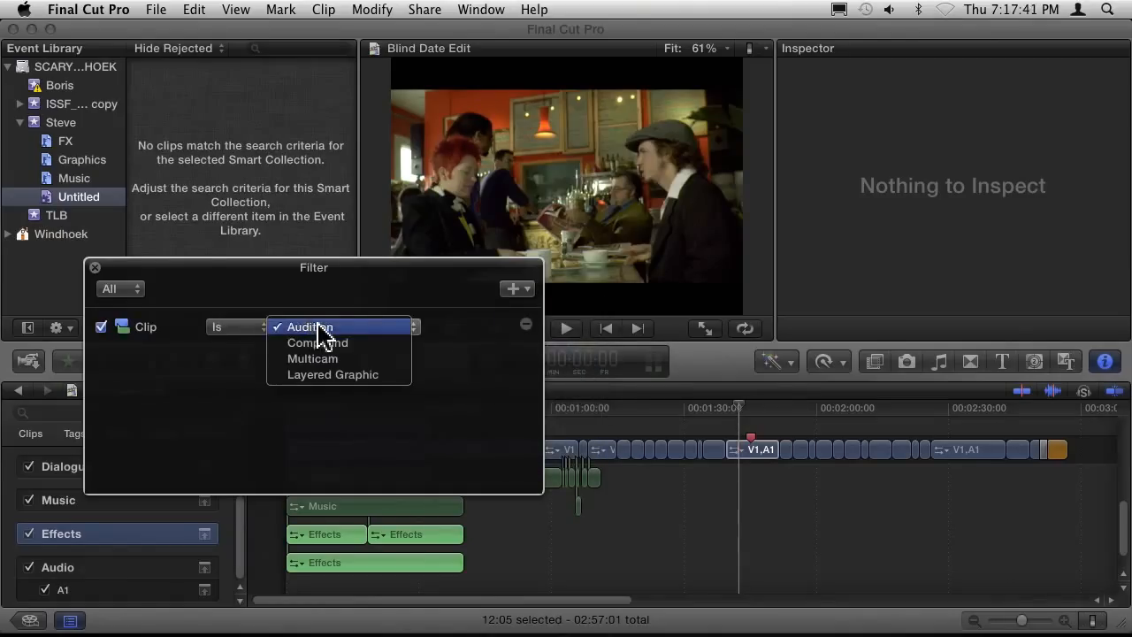
pyautogui.click(345, 374)
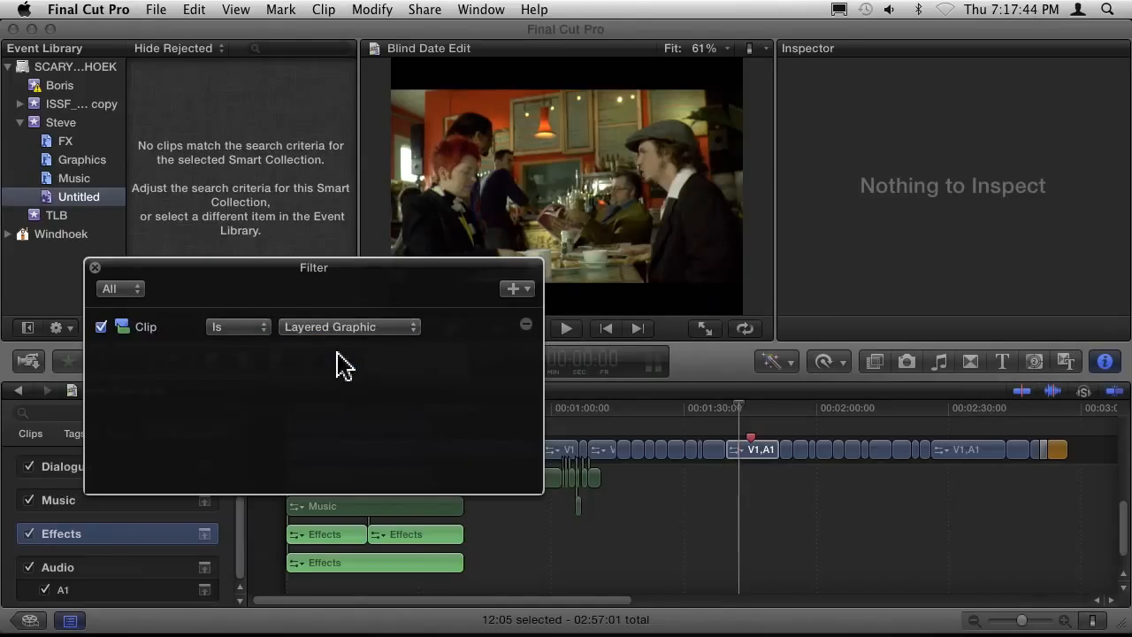
pyautogui.click(95, 268)
# Rename the untitled smart collection as PSD.
pyautogui.click(76, 197)
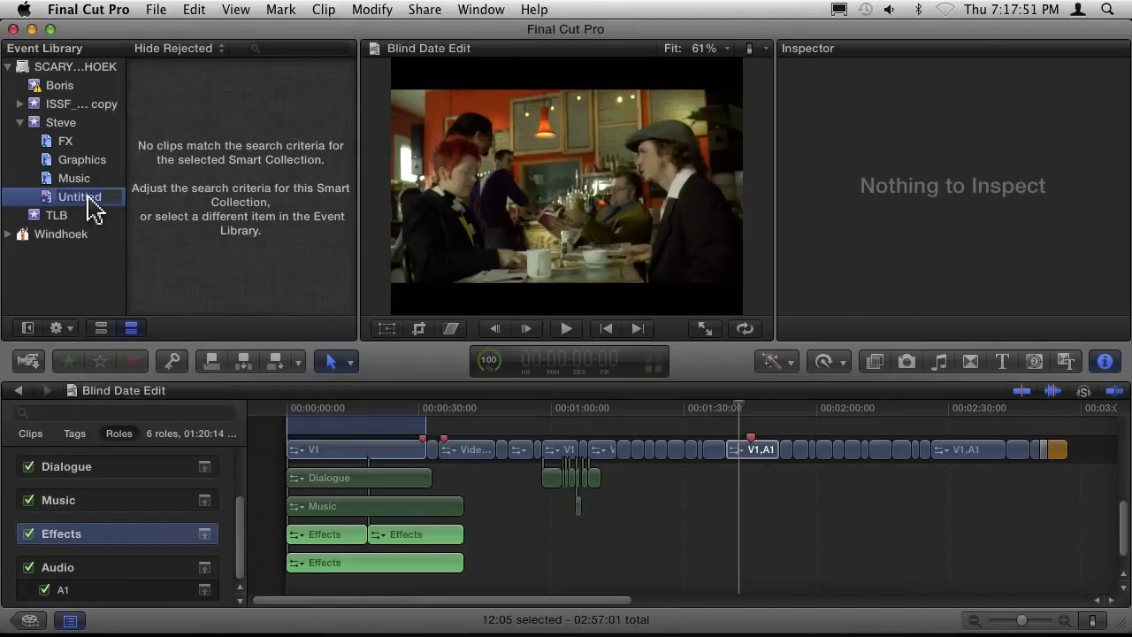
pyautogui.write('PSD')
pyautogui.press('Return')
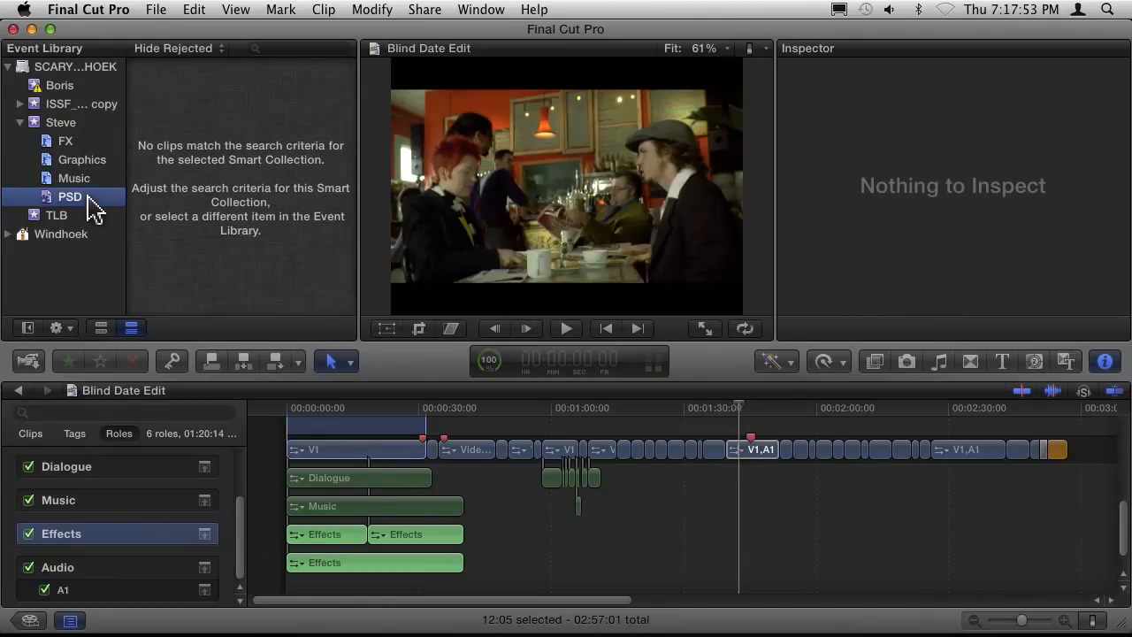
# Compare the Music and Graphics keyword collections with the PSD smart collection and review the PSD filter rule.
pyautogui.click(58, 181)
pyautogui.click(59, 162)
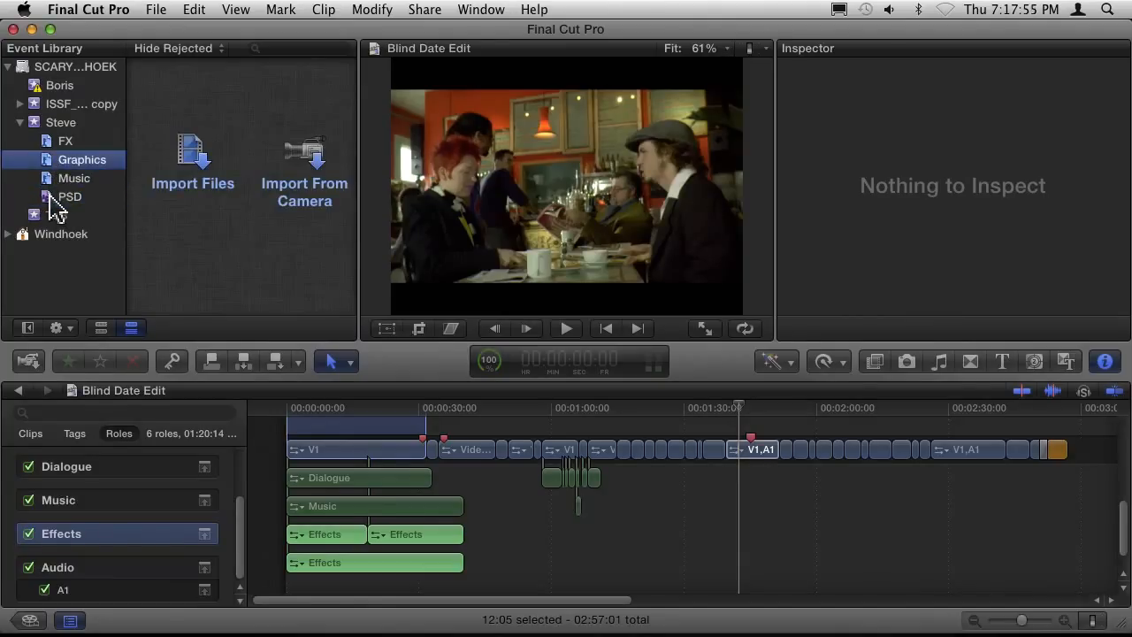
pyautogui.click(54, 201)
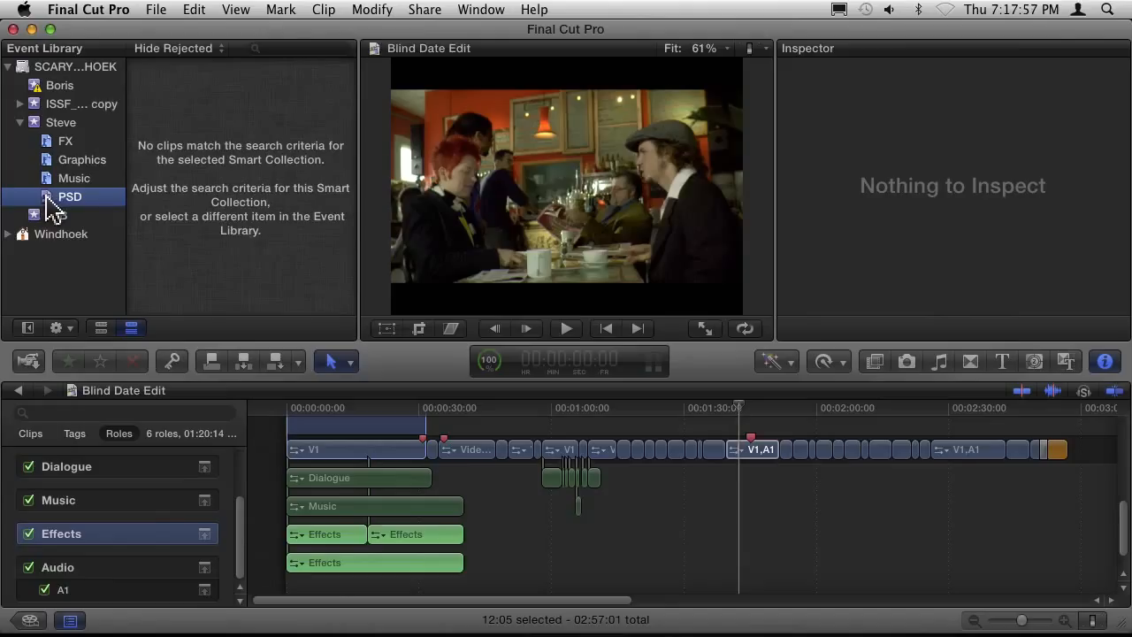
pyautogui.doubleClick(48, 201)
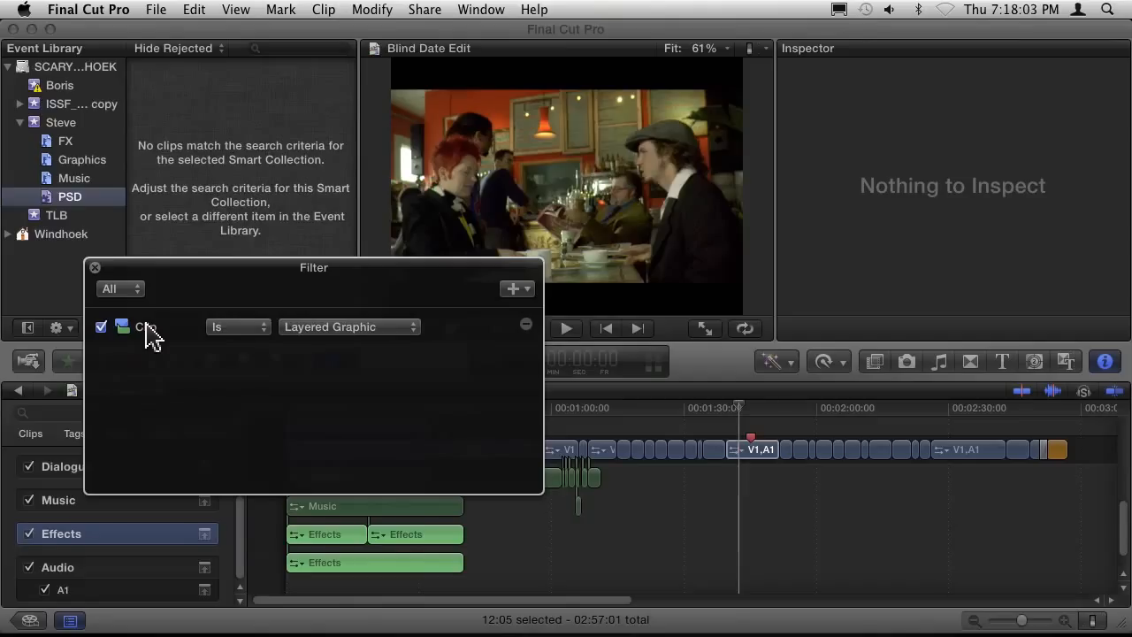
pyautogui.click(94, 268)
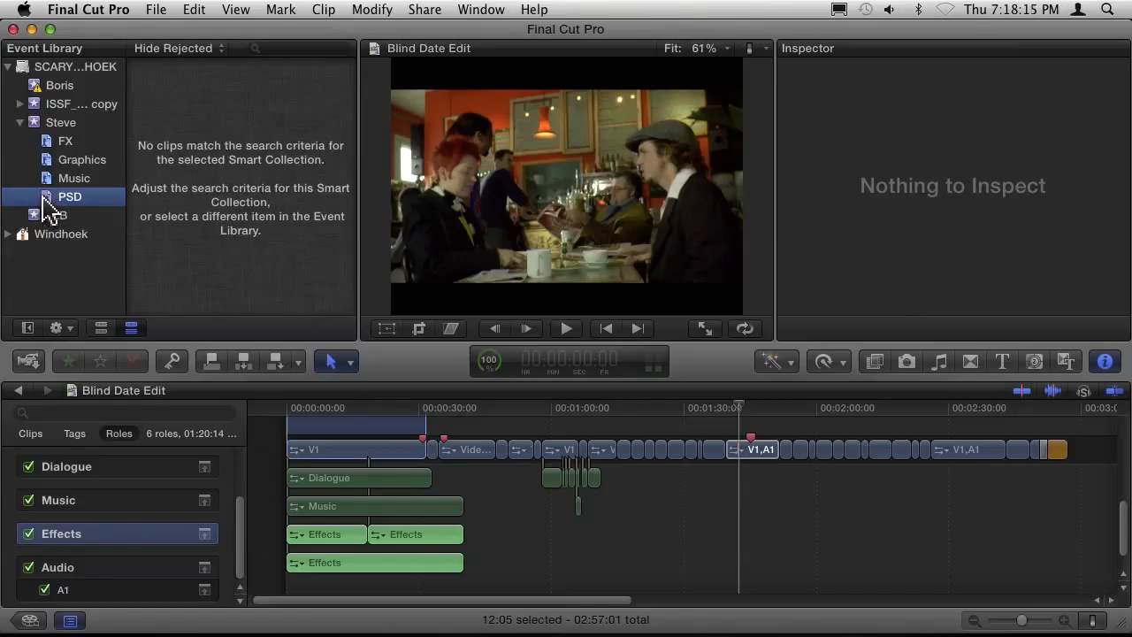
# Copy the PSD smart collection into the first event of the library and compare the copy with the original.
pyautogui.moveTo(74, 142); pyautogui.dragTo(46, 95)
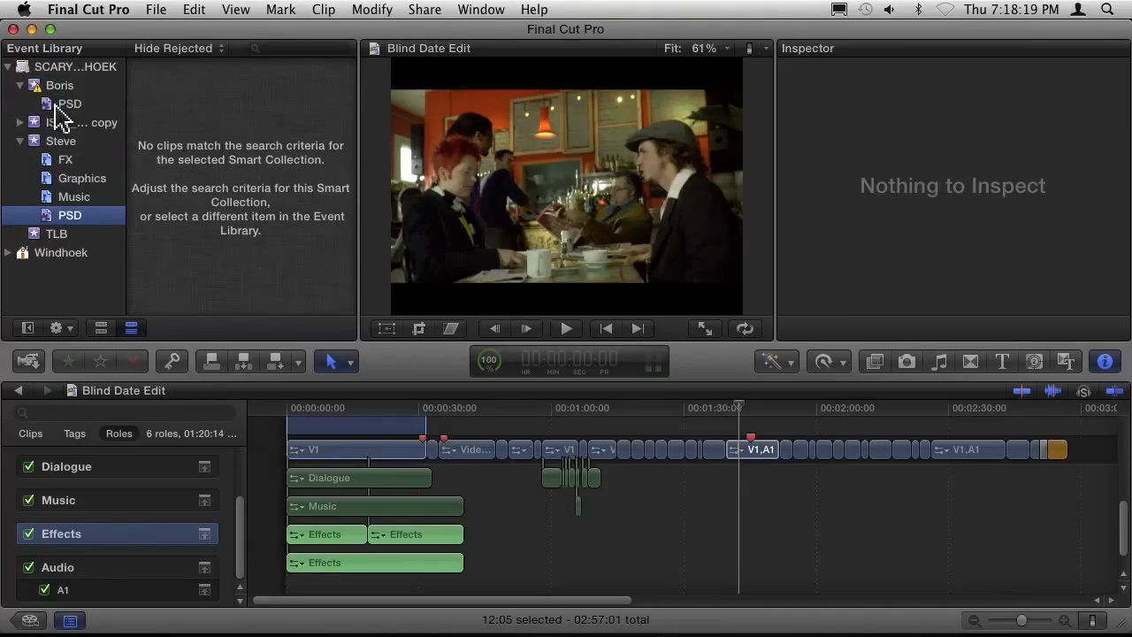
pyautogui.click(58, 104)
pyautogui.click(53, 219)
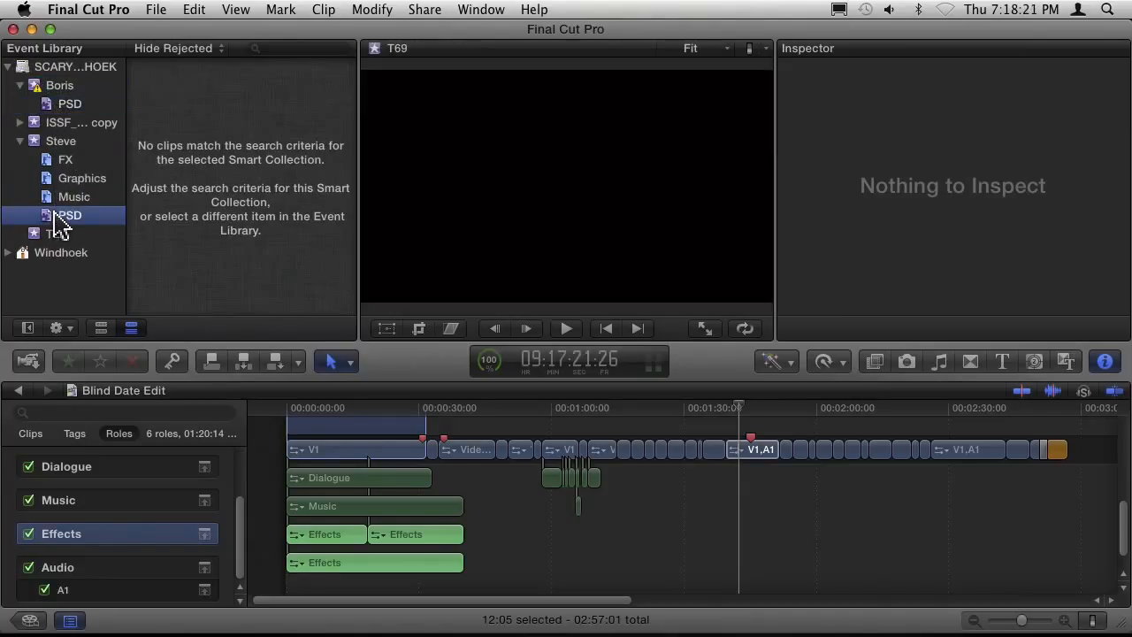
pyautogui.click(49, 106)
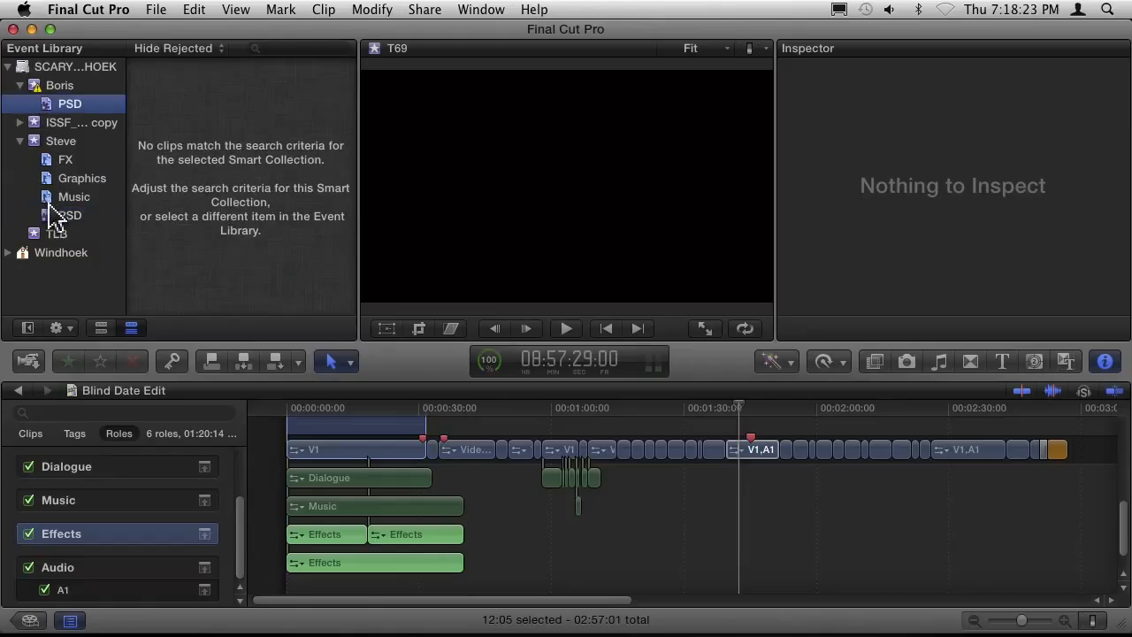
pyautogui.click(52, 217)
pyautogui.click(45, 105)
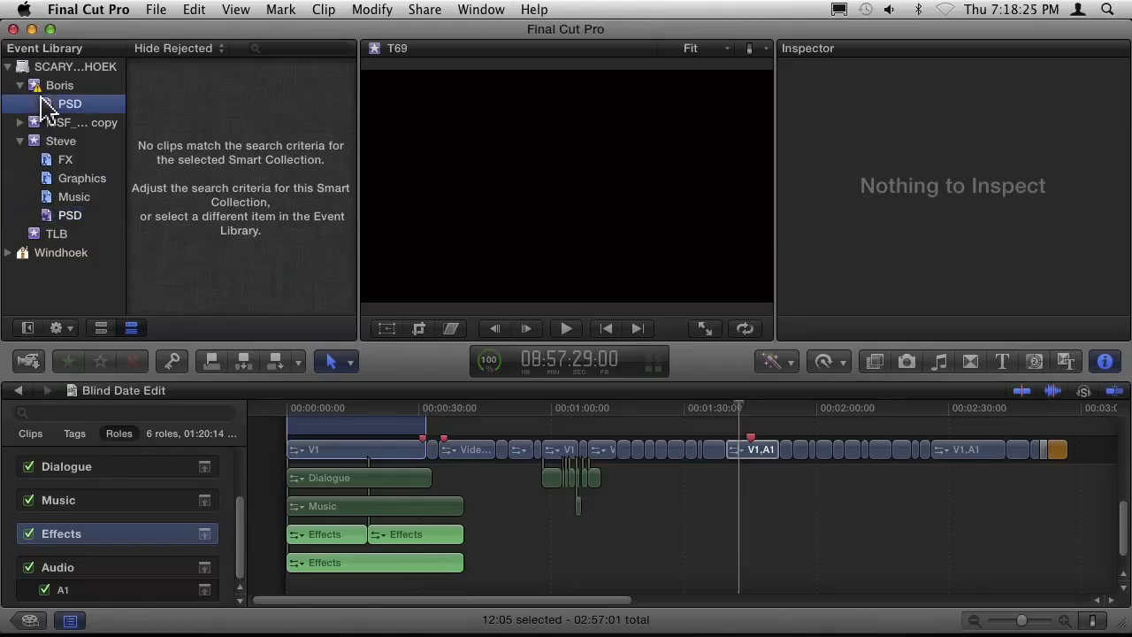
# Copy the Music keyword collection into the first event of the library, alongside its PSD smart collection.
pyautogui.click(48, 198)
pyautogui.keyDown('shift'); pyautogui.click(67, 160); pyautogui.keyUp('shift')
pyautogui.keyDown('shift'); pyautogui.click(64, 142); pyautogui.keyUp('shift')
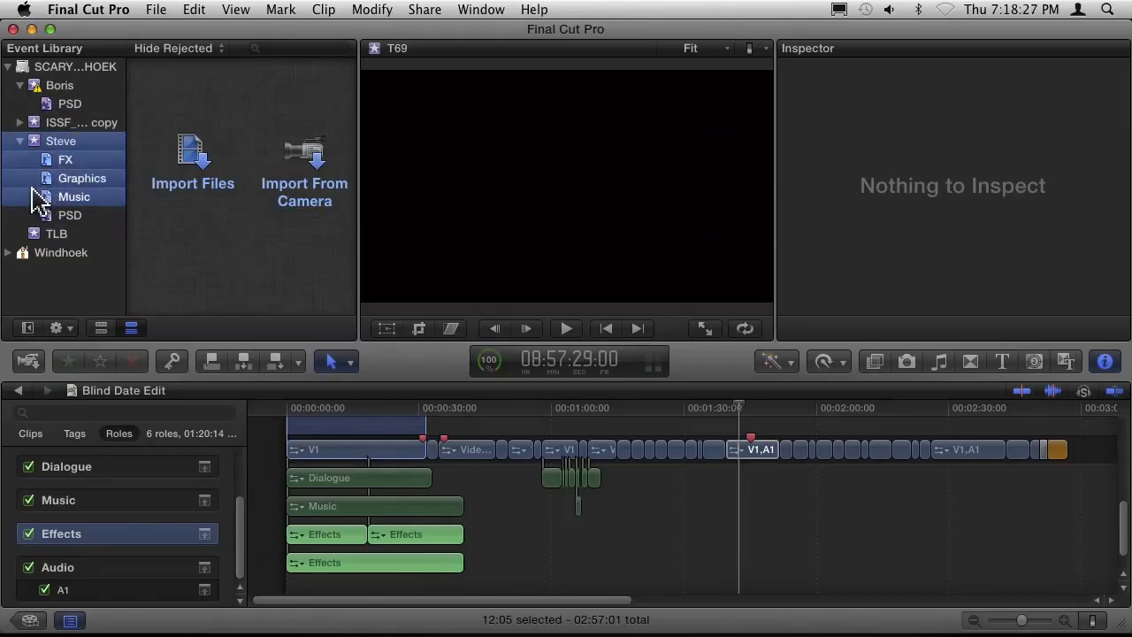
pyautogui.hotkey('shift', 'Up')
pyautogui.click(38, 220)
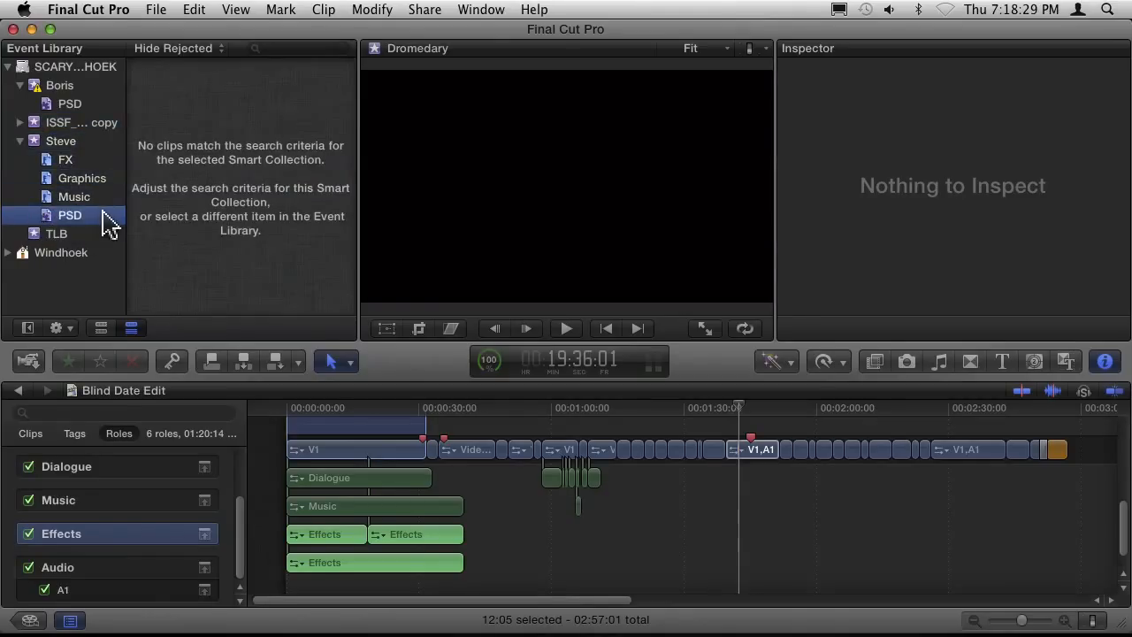
pyautogui.click(44, 200)
pyautogui.moveTo(44, 200); pyautogui.dragTo(36, 86)
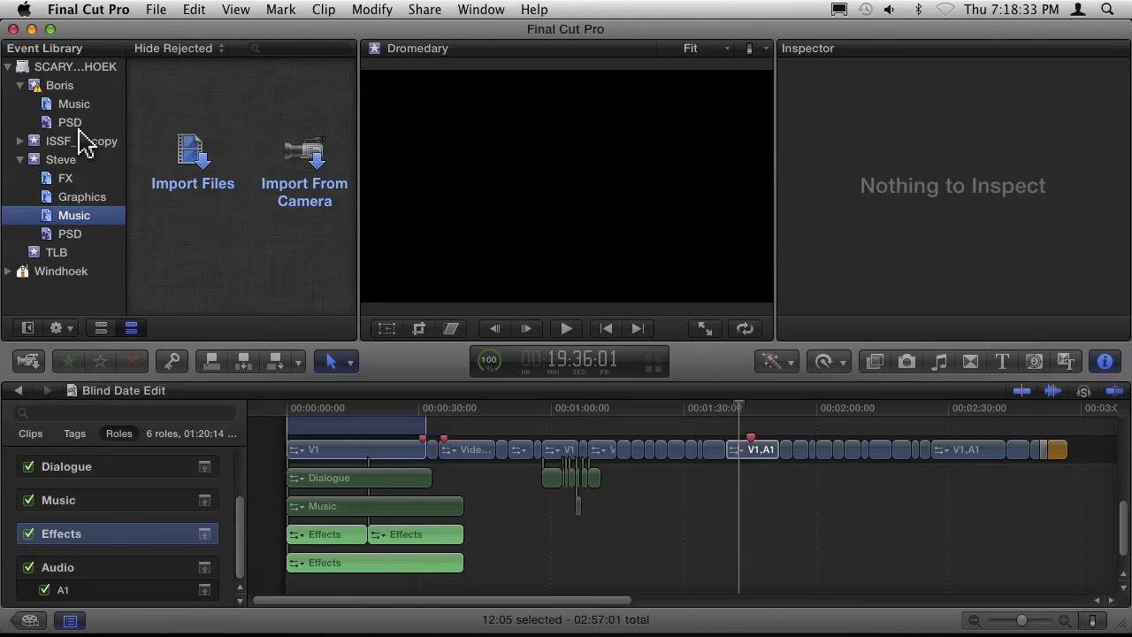